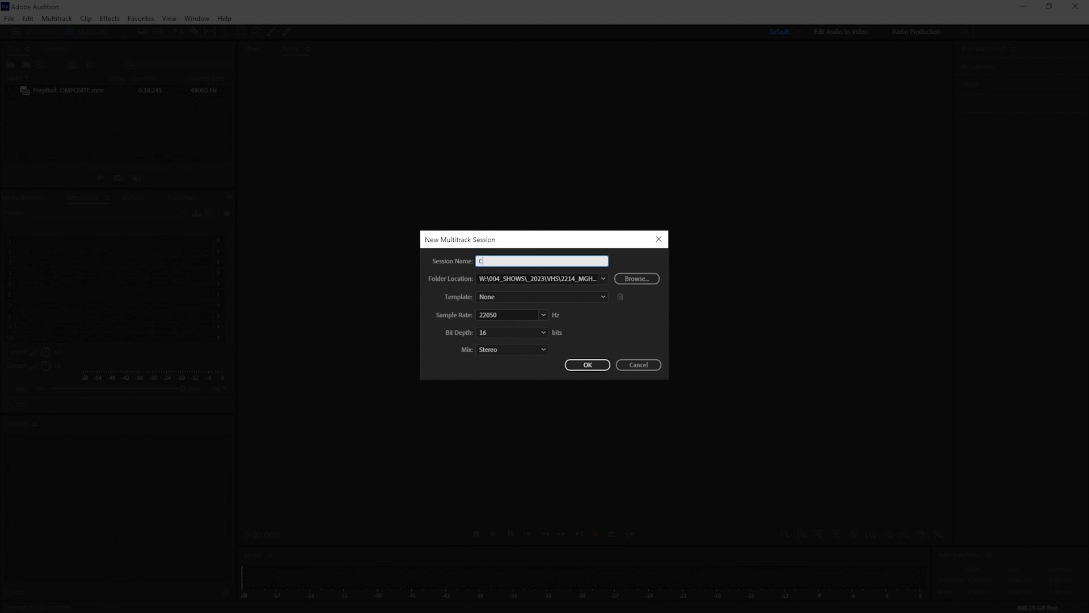
# Create a multitrack session named CrappyVHS-TUT with a 22050 Hz sample rate, 16-bit depth and a stereo mix
pyautogui.write('HS-TUT')
pyautogui.press('Tab')
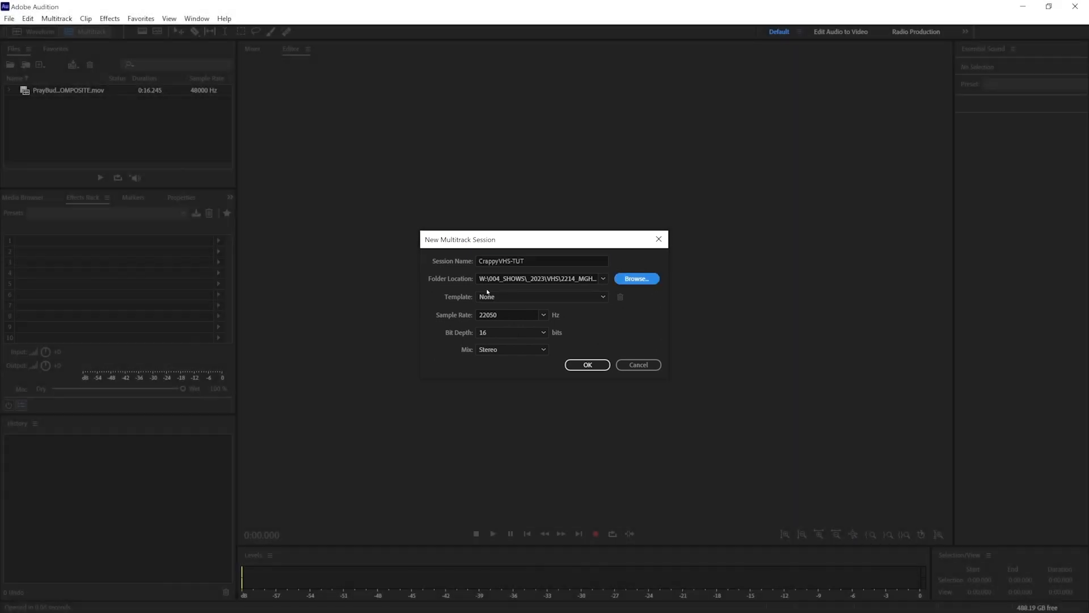
pyautogui.click(544, 315)
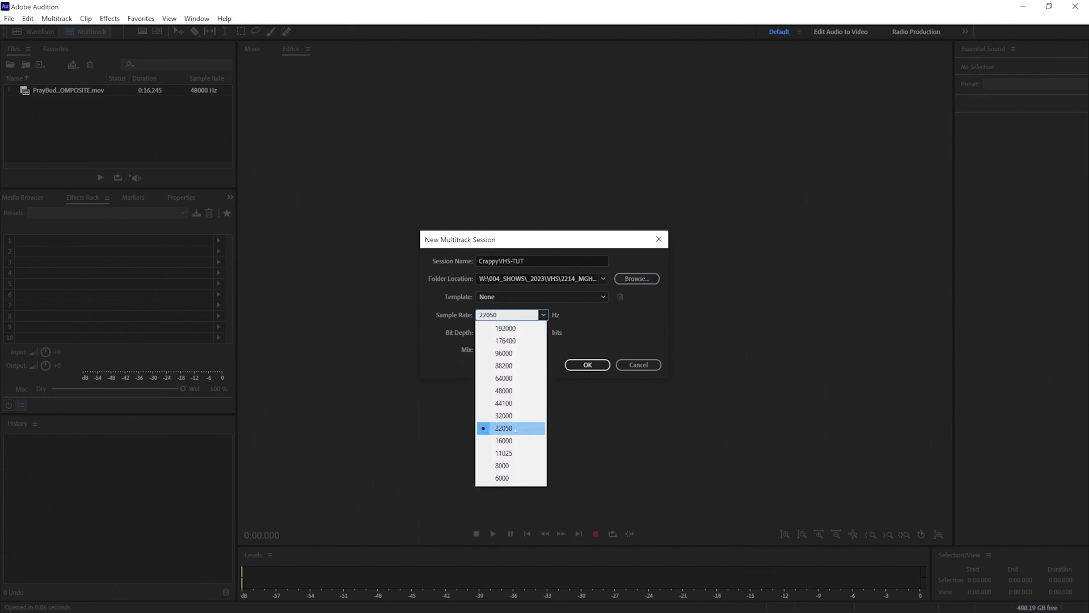
pyautogui.click(515, 428)
pyautogui.click(537, 332)
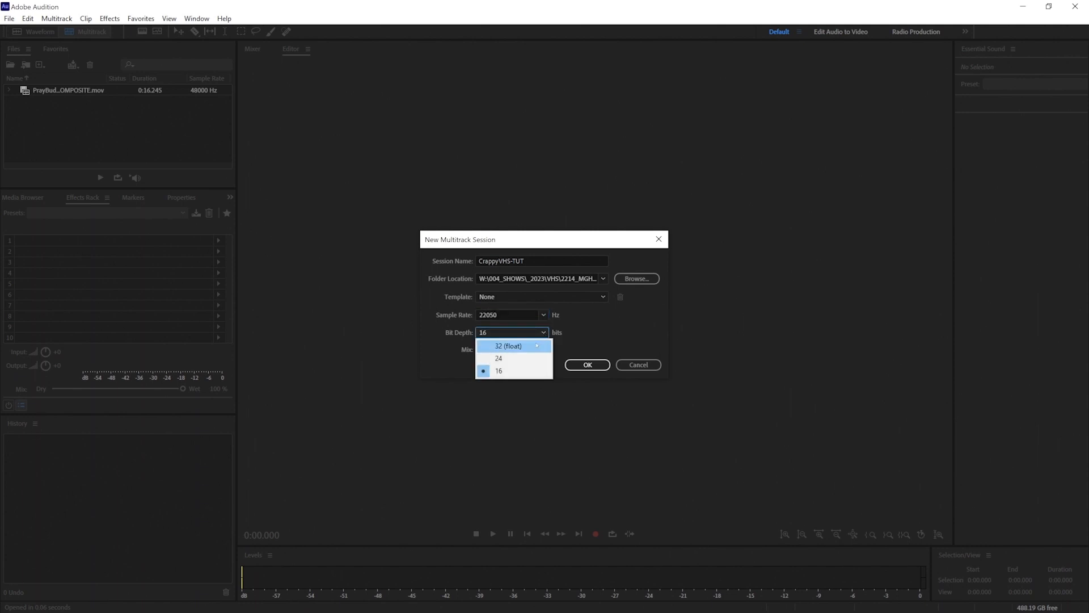
pyautogui.click(525, 373)
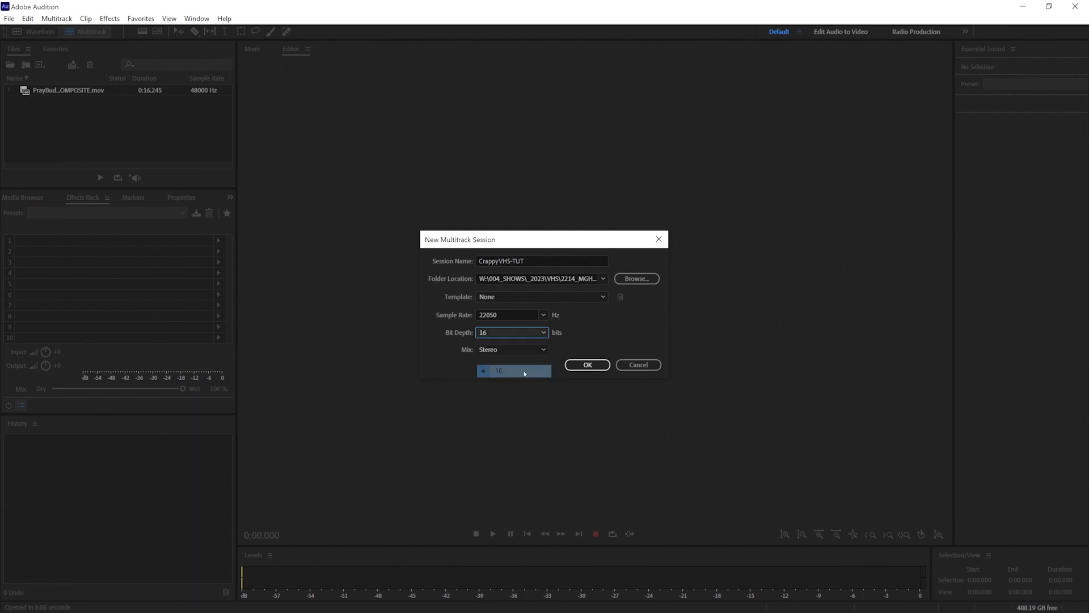
pyautogui.click(539, 349)
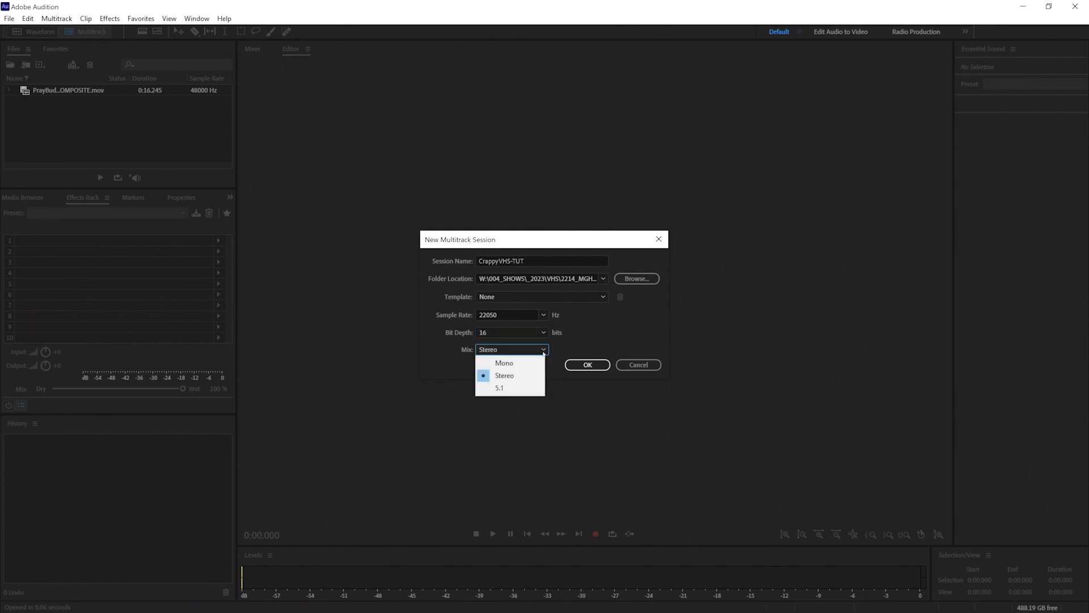
pyautogui.click(525, 375)
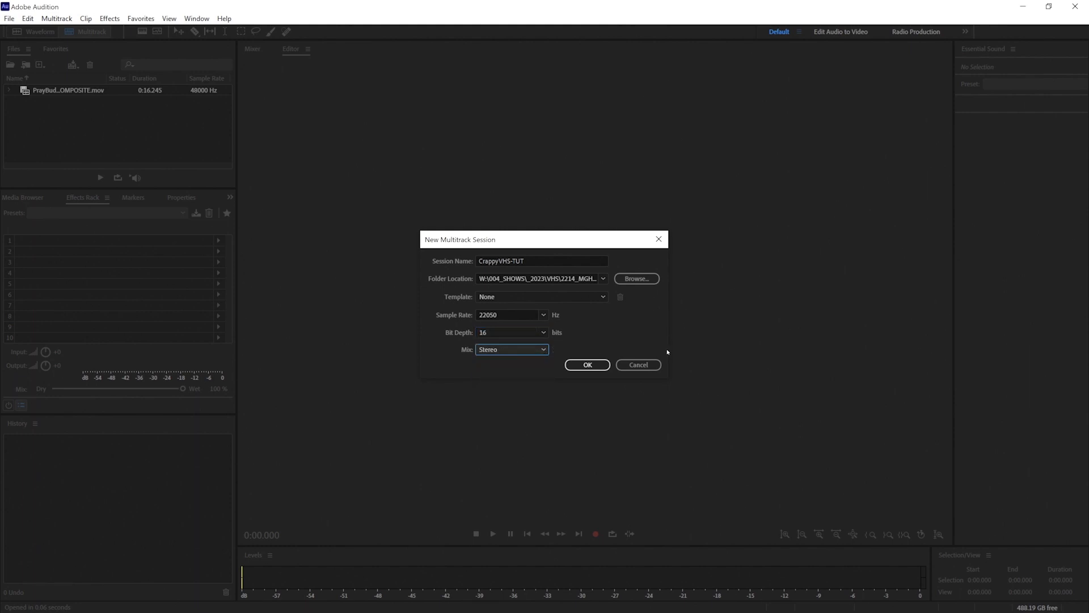
pyautogui.click(587, 366)
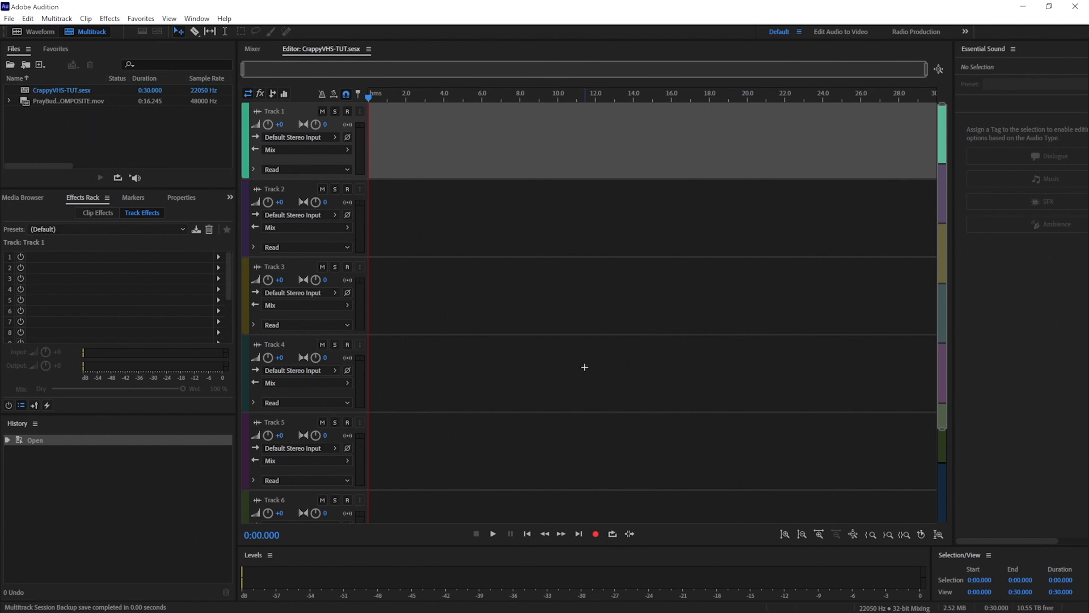
# Add a video track to the multitrack session
pyautogui.click(57, 18)
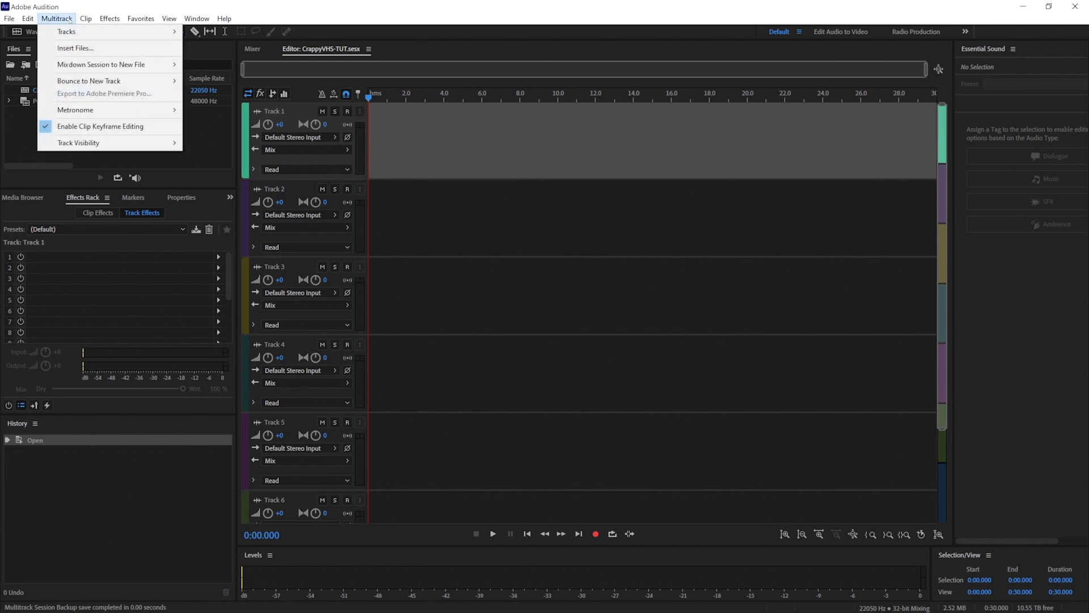
pyautogui.moveTo(70, 31)
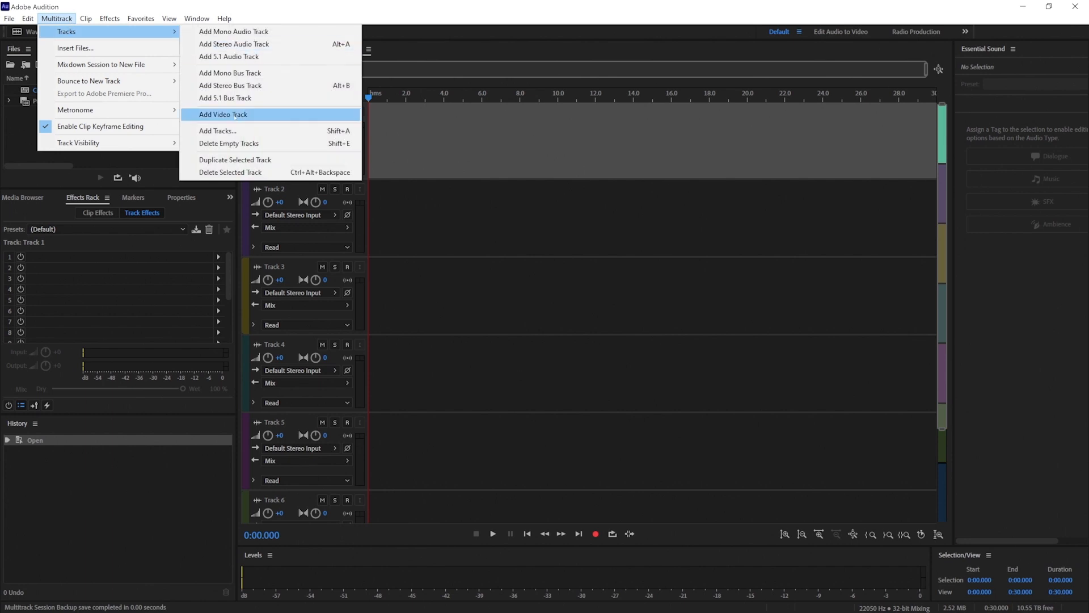
pyautogui.click(235, 115)
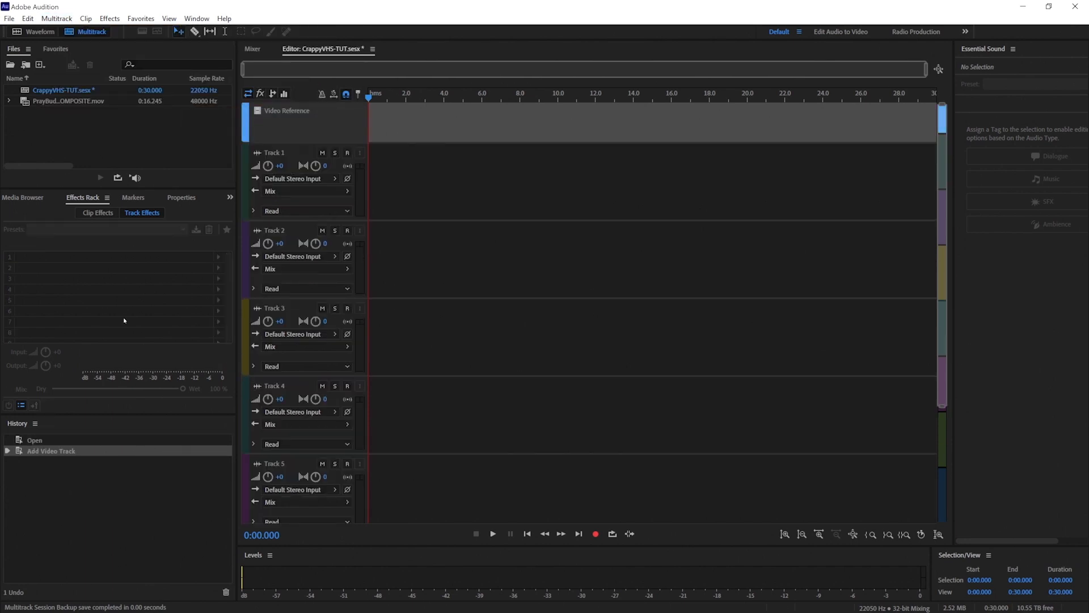
# Place the PrayBuddy composite's video on the video track and its audio on Track 1, both at the start, conforming the audio to the session's sample rate
pyautogui.click(9, 101)
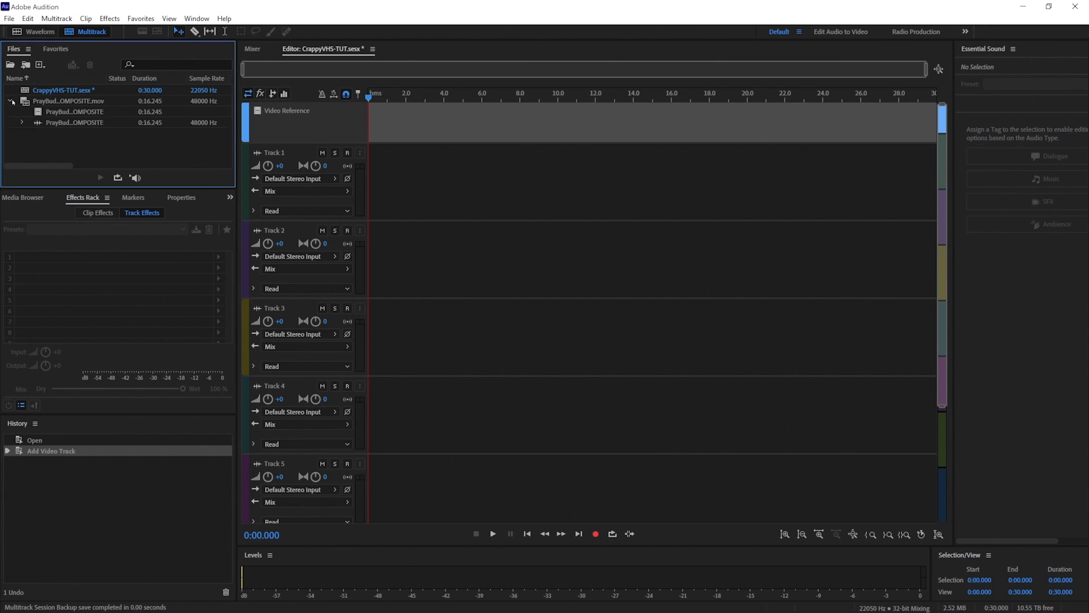
pyautogui.click(38, 116)
pyautogui.moveTo(32, 114); pyautogui.dragTo(428, 124)
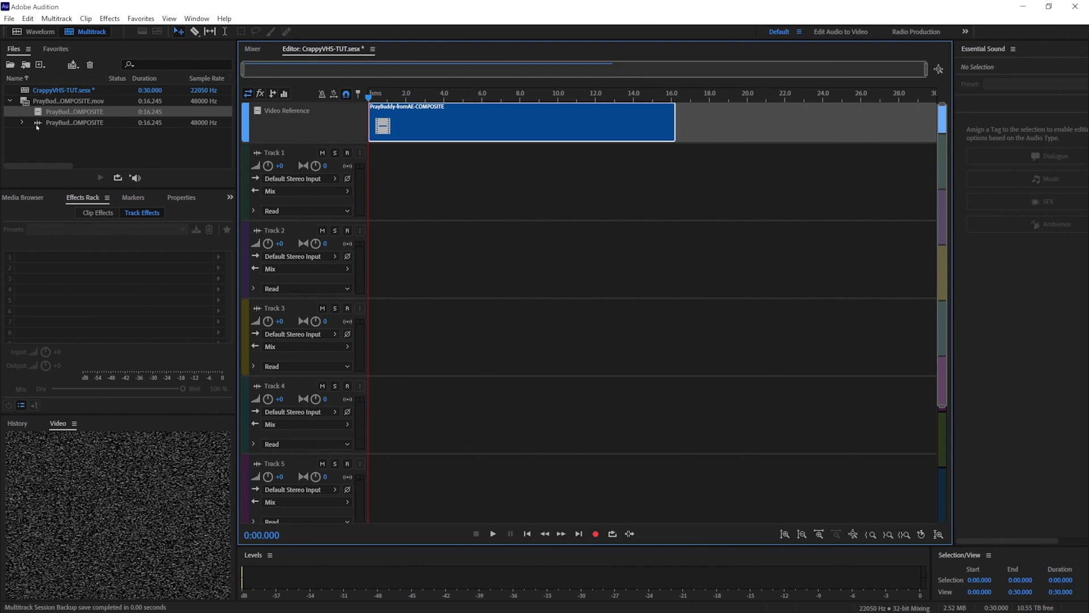
pyautogui.moveTo(57, 125); pyautogui.dragTo(369, 189)
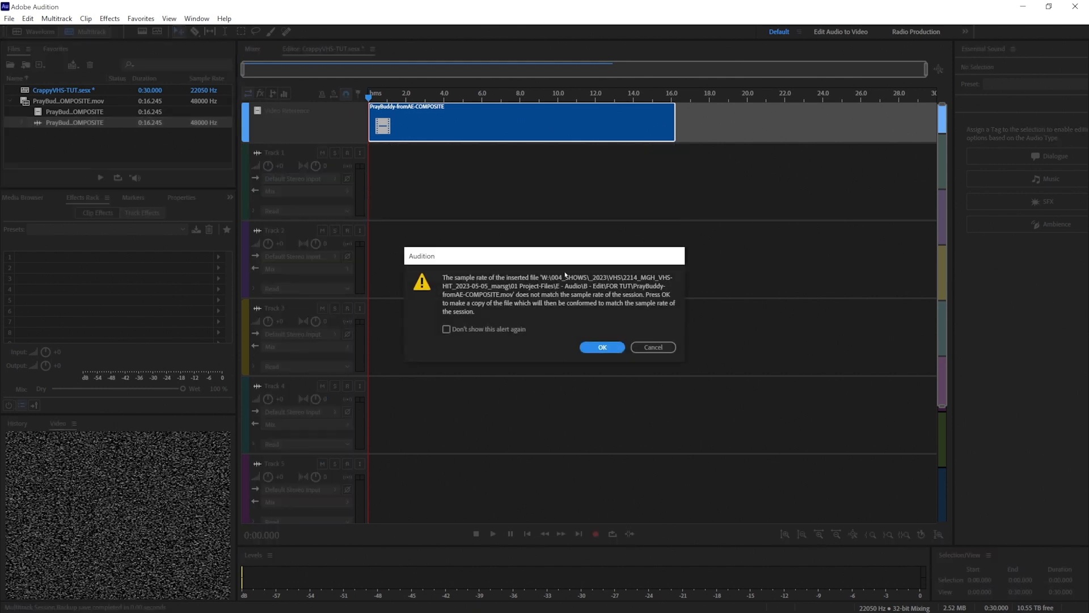
pyautogui.click(600, 346)
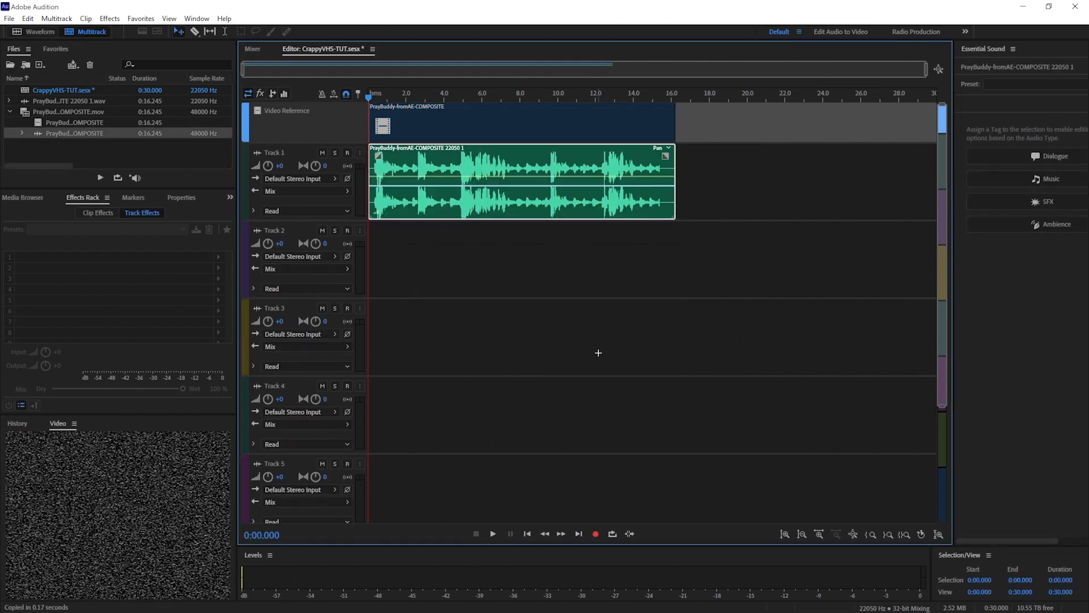
# Enlarge the Video panel upward and check its entry in the list of available panels
pyautogui.moveTo(118, 416); pyautogui.dragTo(119, 374)
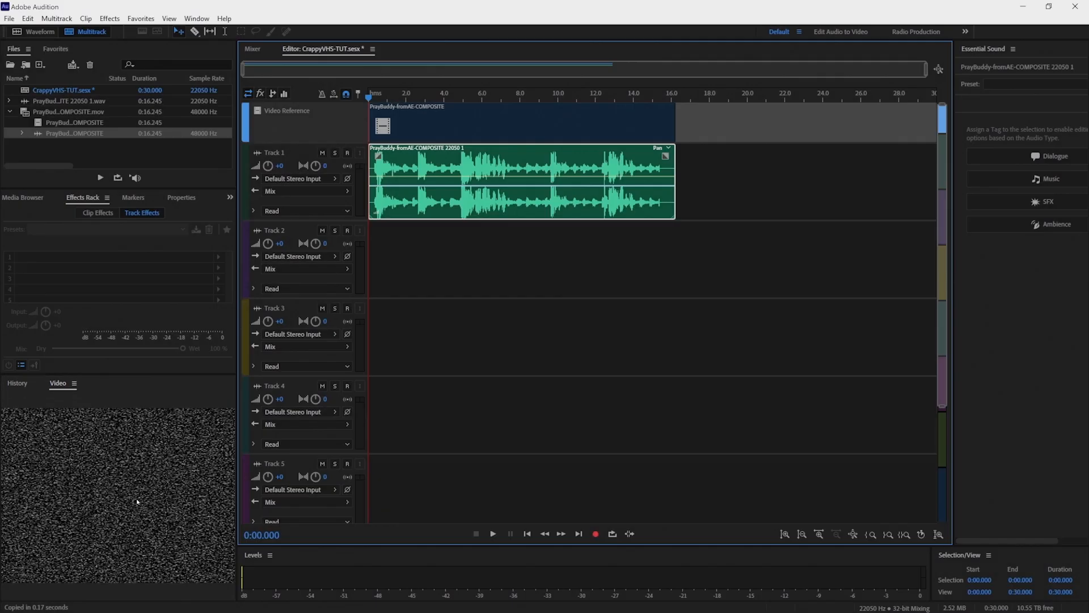
pyautogui.click(196, 18)
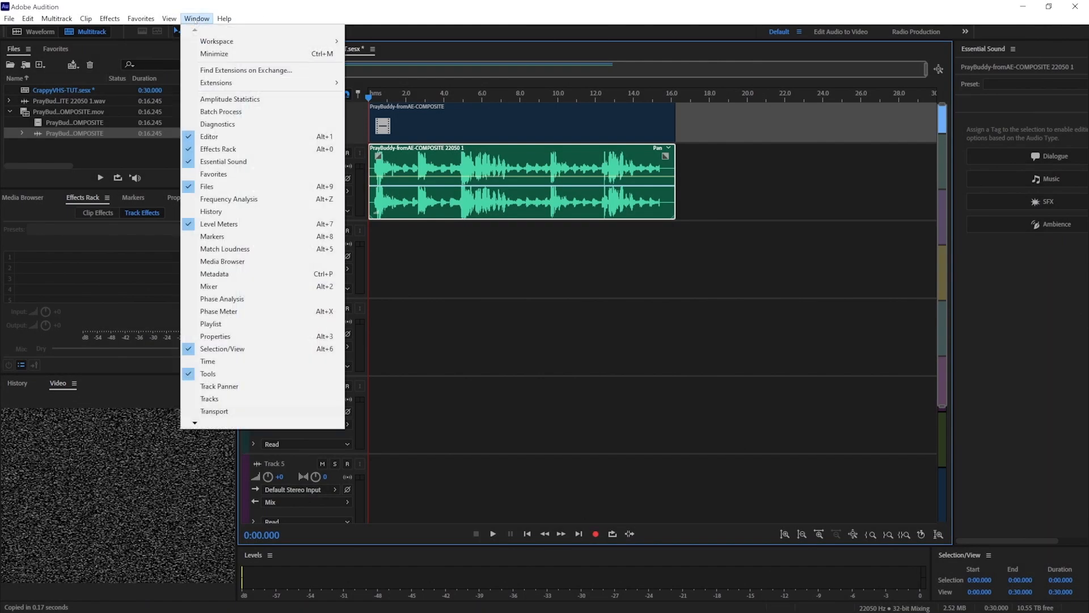
pyautogui.scroll(-2, 208, 411)
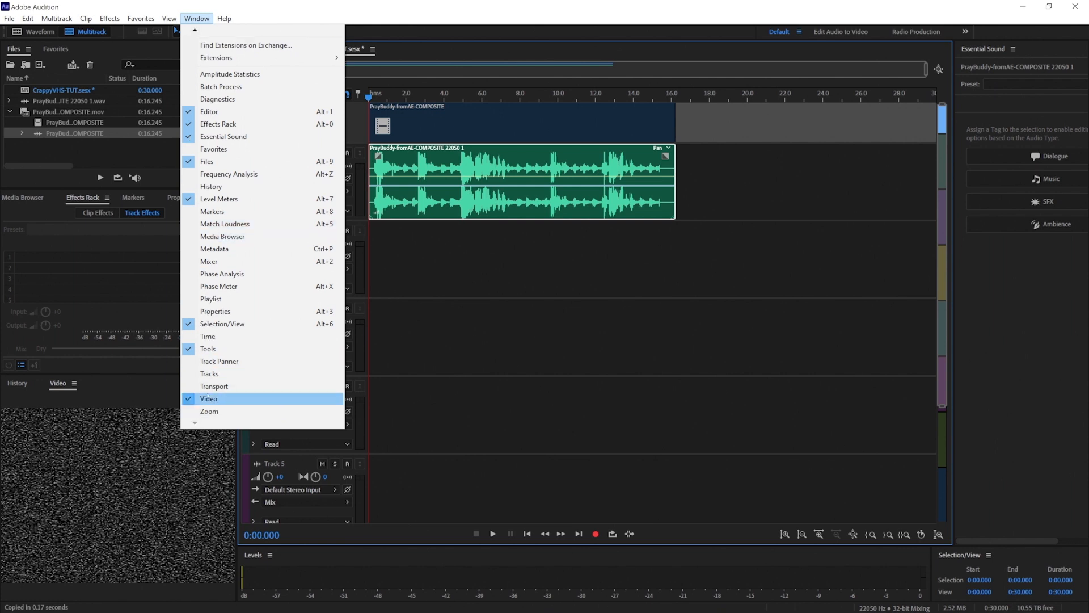
pyautogui.click(172, 395)
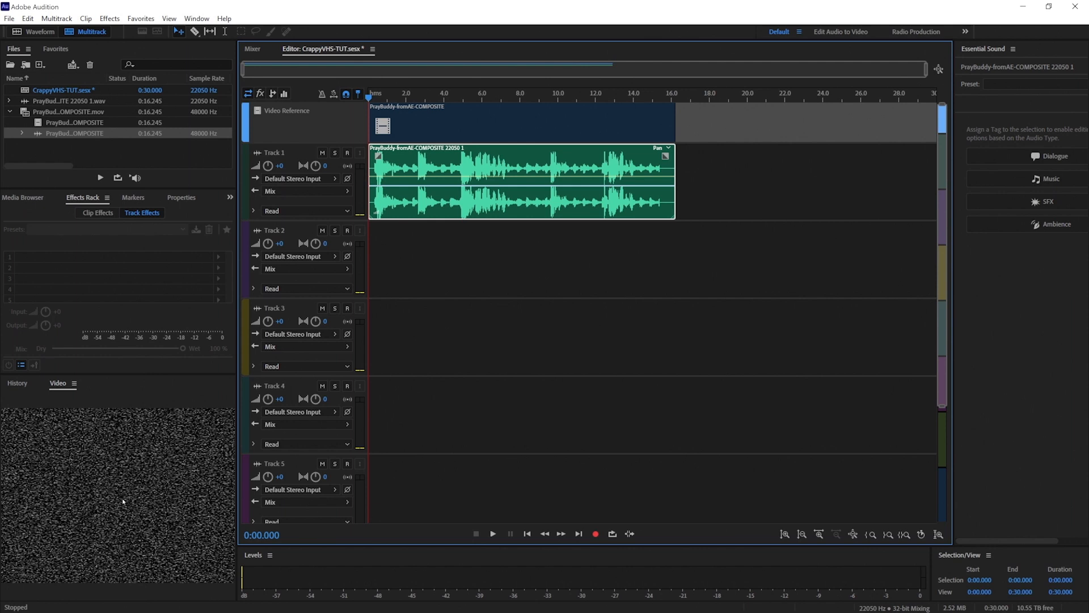
# Play the session with the Video panel maximized, then restore the layout and return the playhead to the start
pyautogui.press('`')
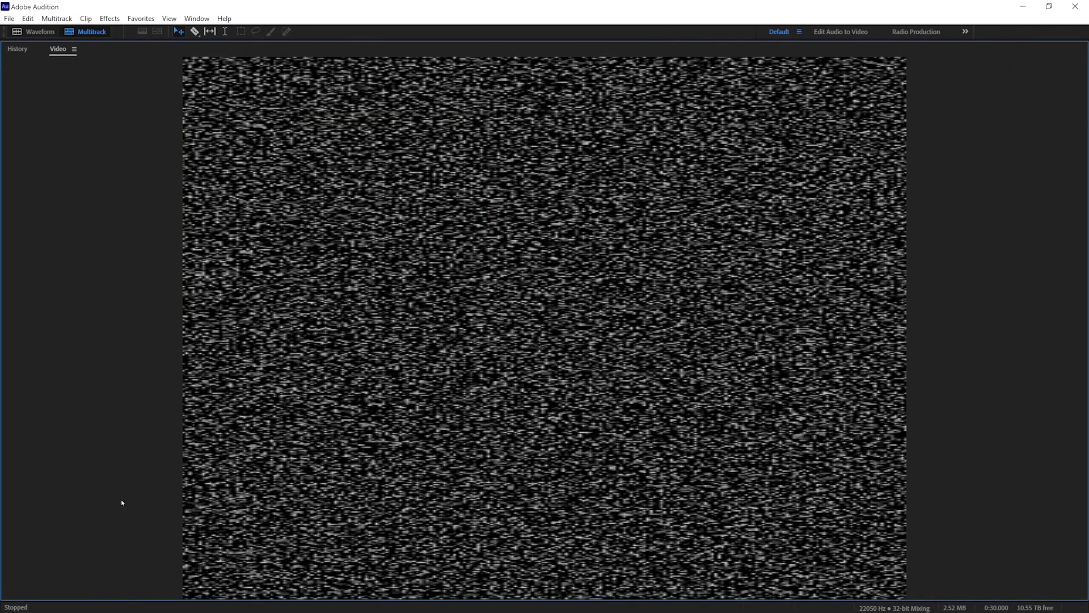
pyautogui.press('space')
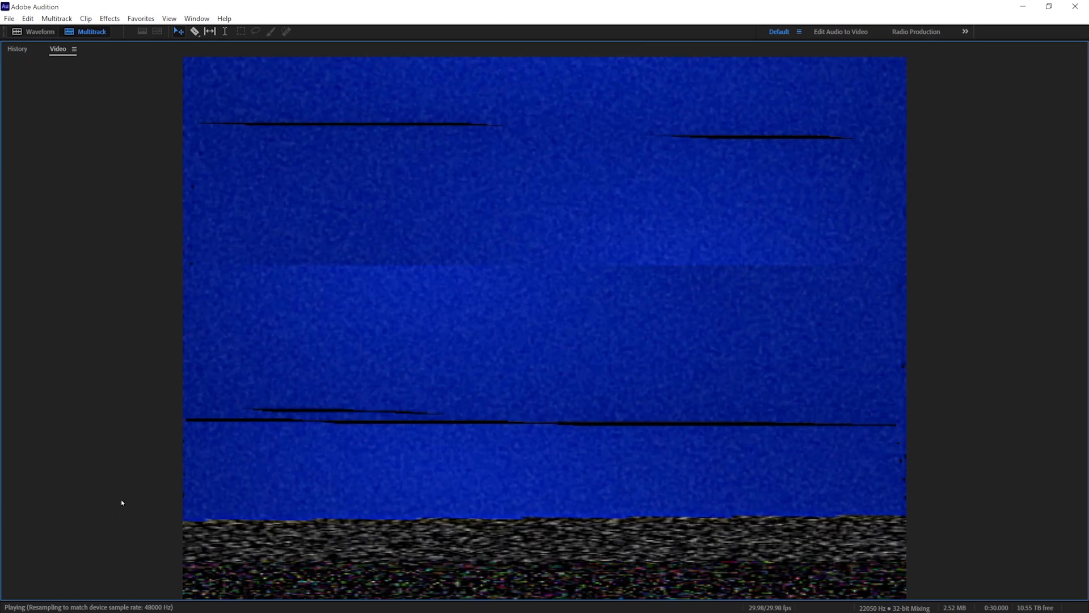
pyautogui.press('`')
pyautogui.press('space')
pyautogui.click(369, 96)
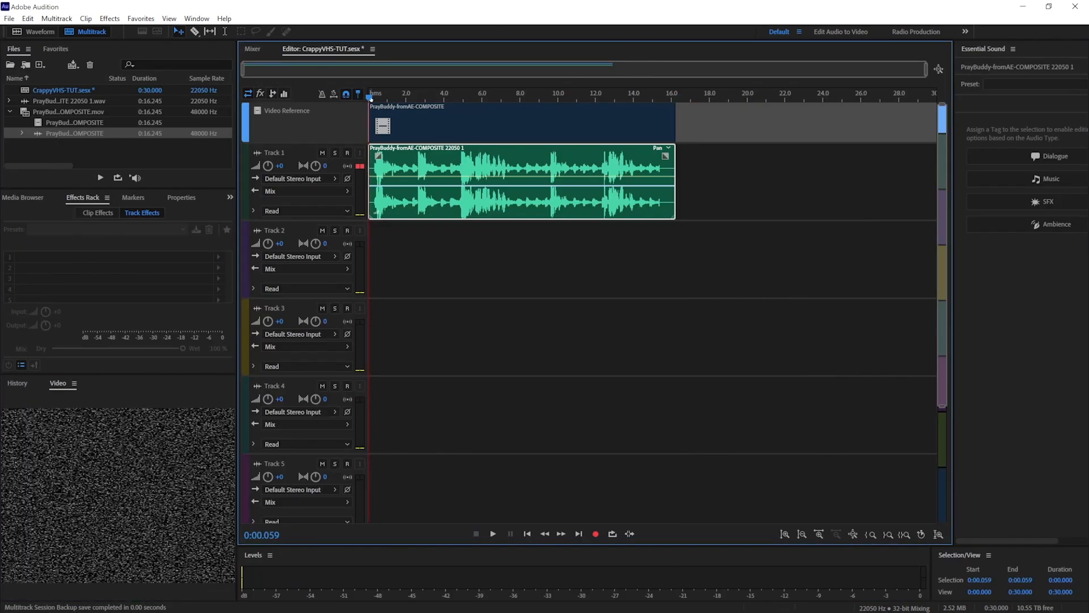
# Add a Parametric Equalizer to the first effect slot of Track 1
pyautogui.click(371, 189)
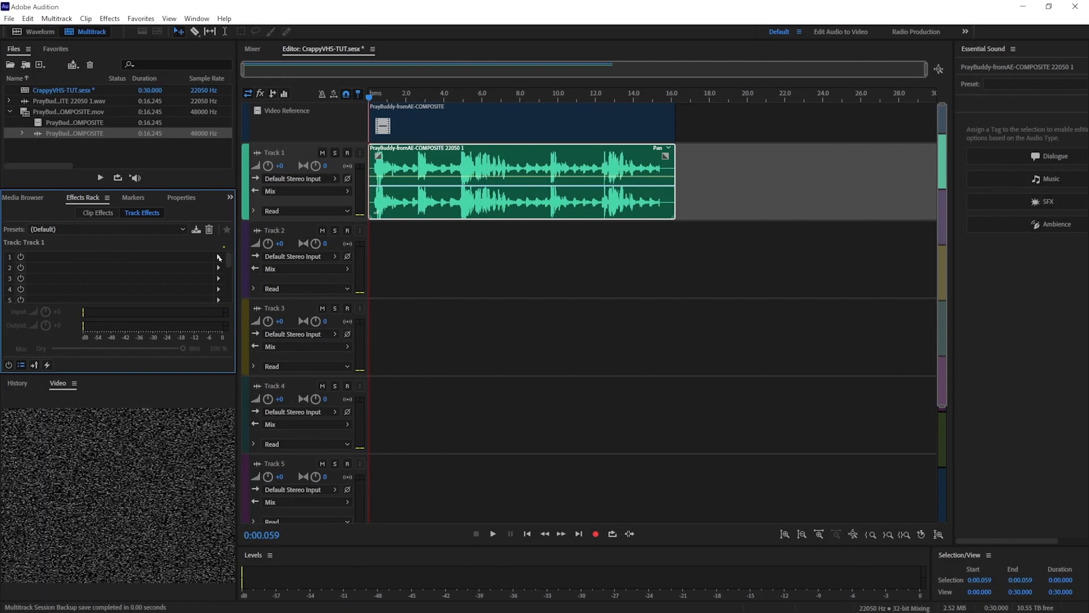
pyautogui.click(218, 256)
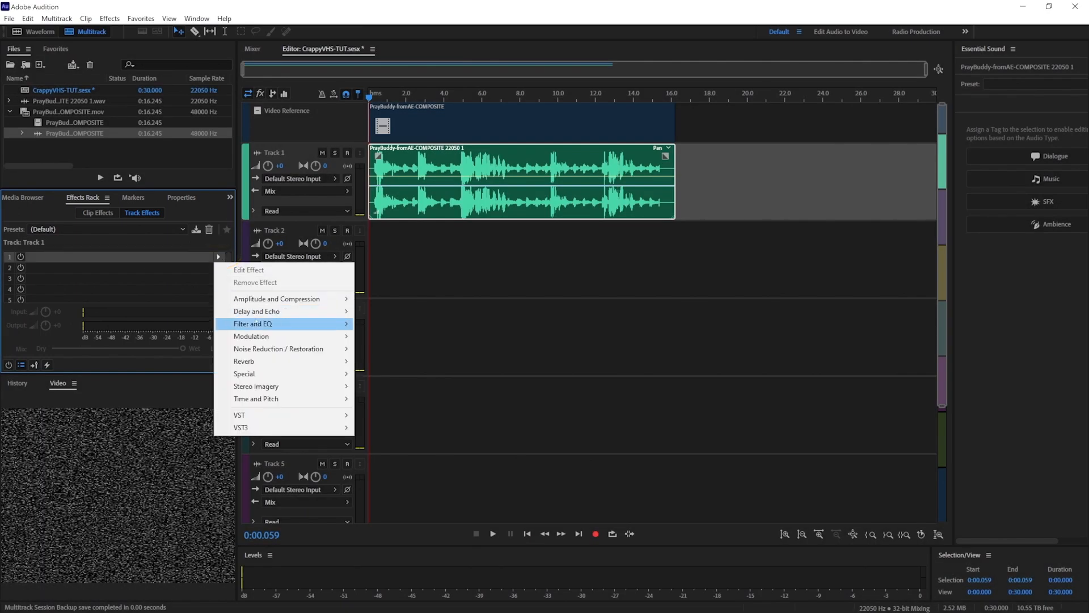
pyautogui.moveTo(257, 322)
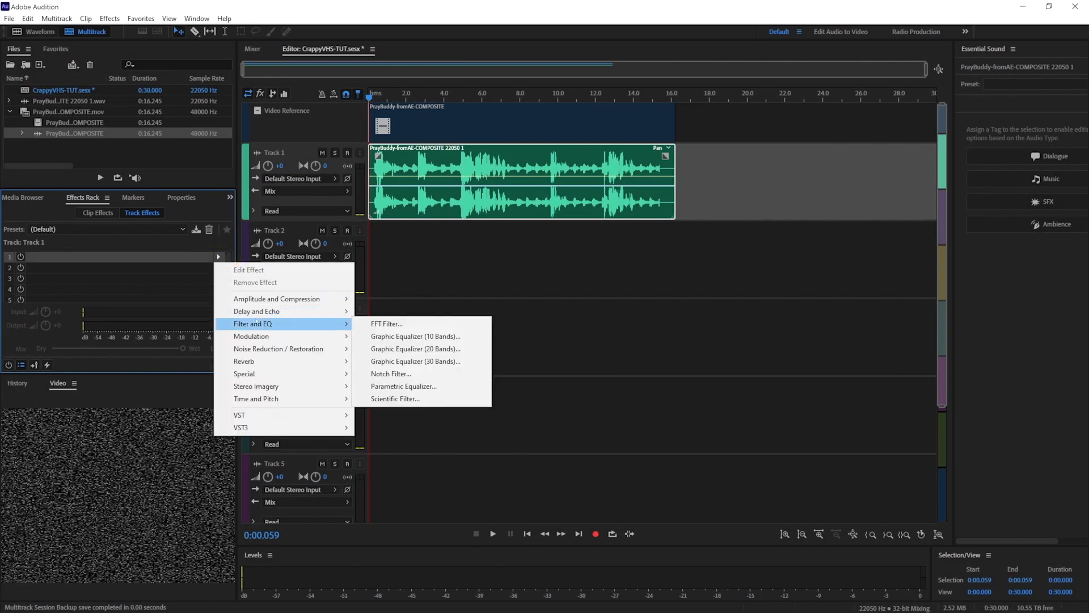
pyautogui.click(404, 387)
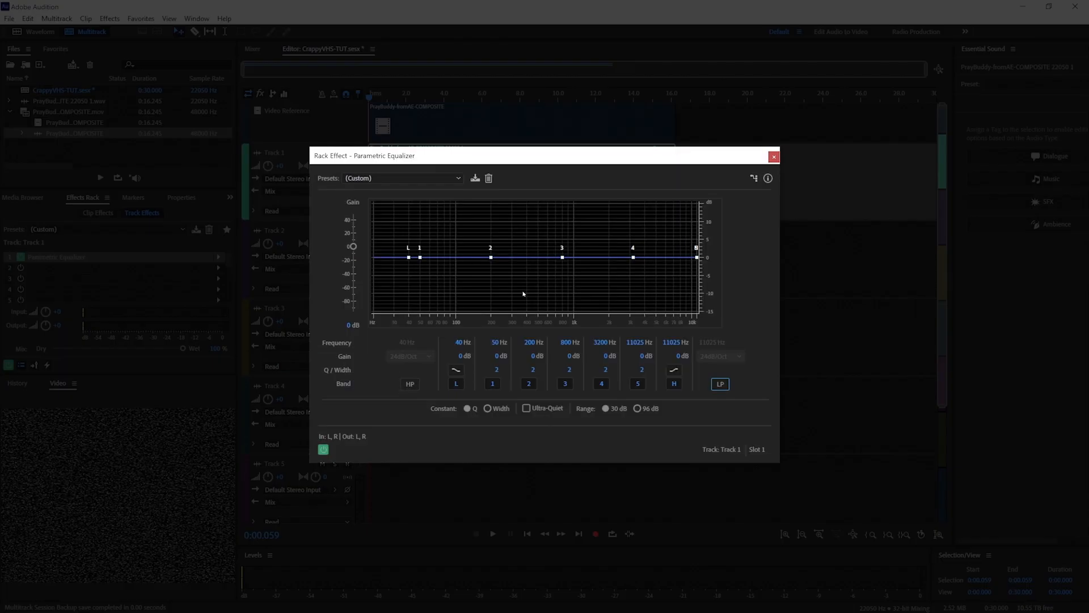
# Enable the equalizer's low-pass filter at 4000 Hz with a 24 dB/Oct slope, and leave the high-pass filter off after trying it
pyautogui.click(414, 382)
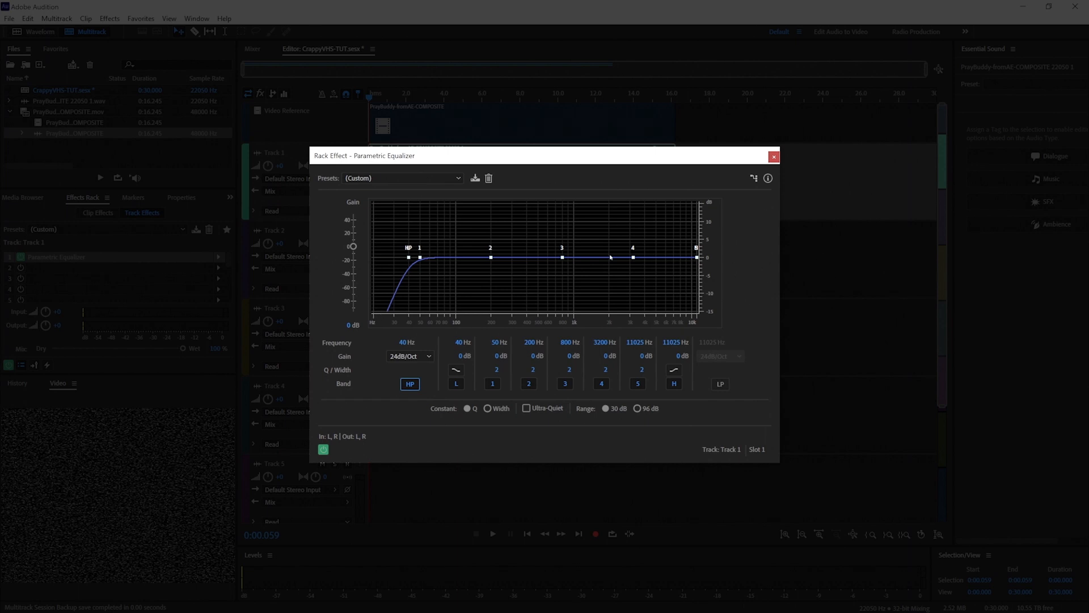
pyautogui.click(721, 384)
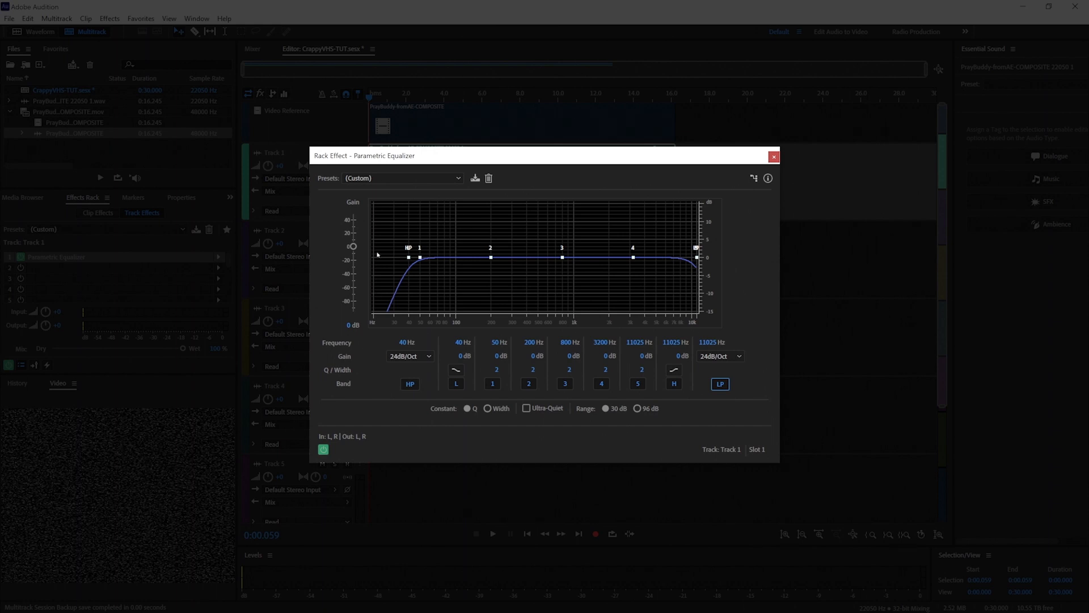
pyautogui.click(410, 384)
pyautogui.click(410, 384)
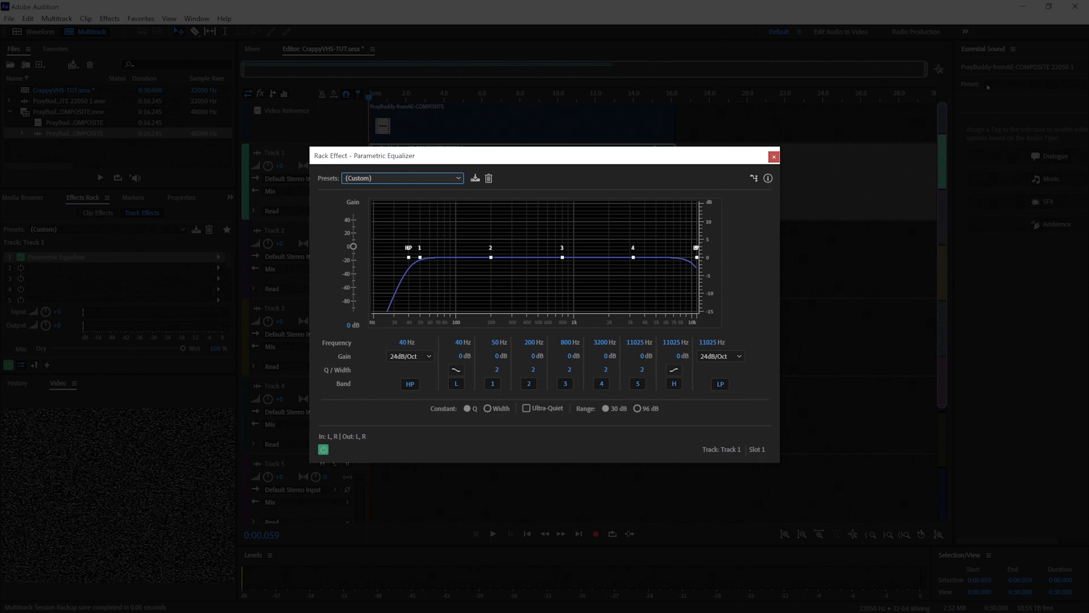
pyautogui.write('4000')
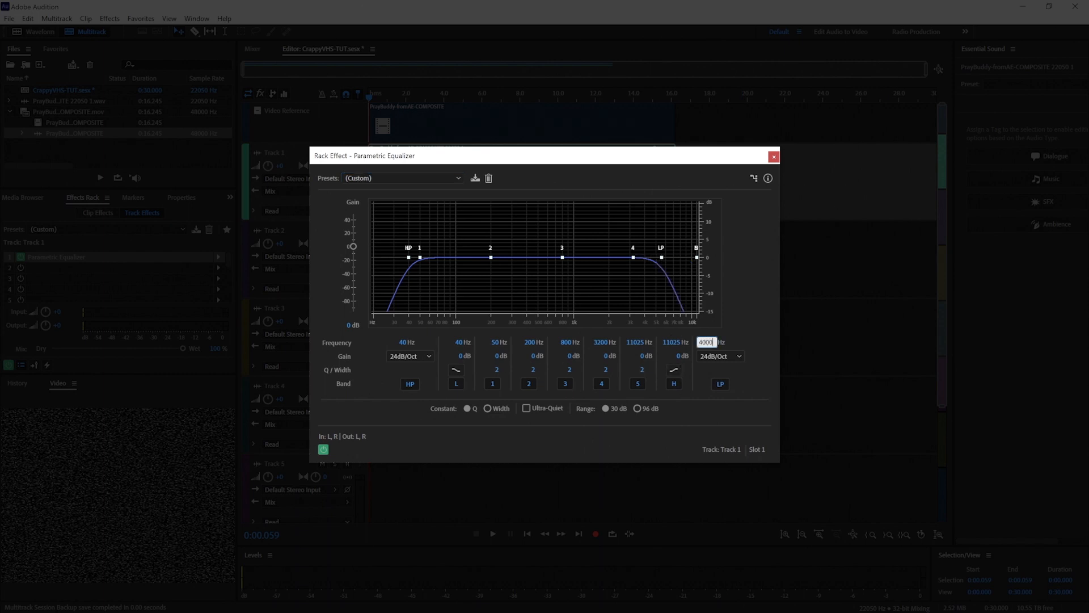
pyautogui.press('Return')
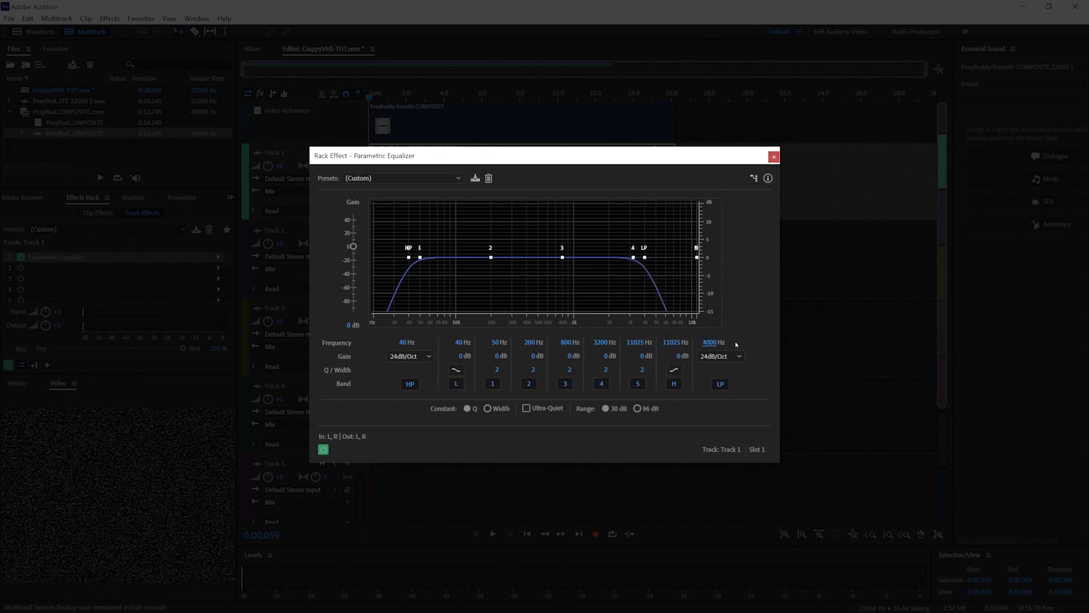
pyautogui.click(410, 384)
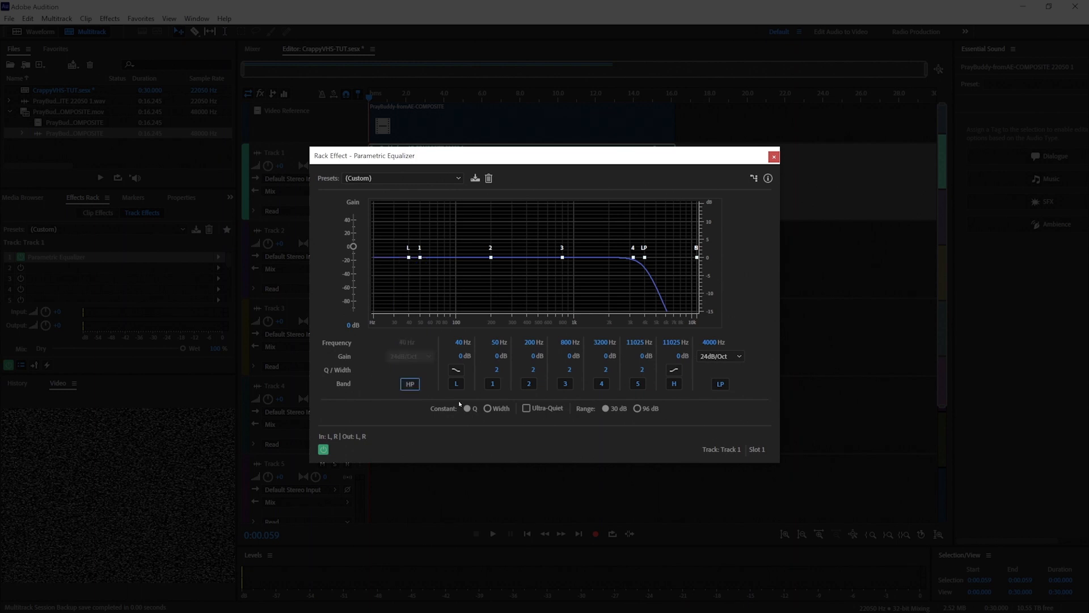
# Play the session and toggle the Parametric Equalizer off and on to compare the sound, leaving it on
pyautogui.press('space')
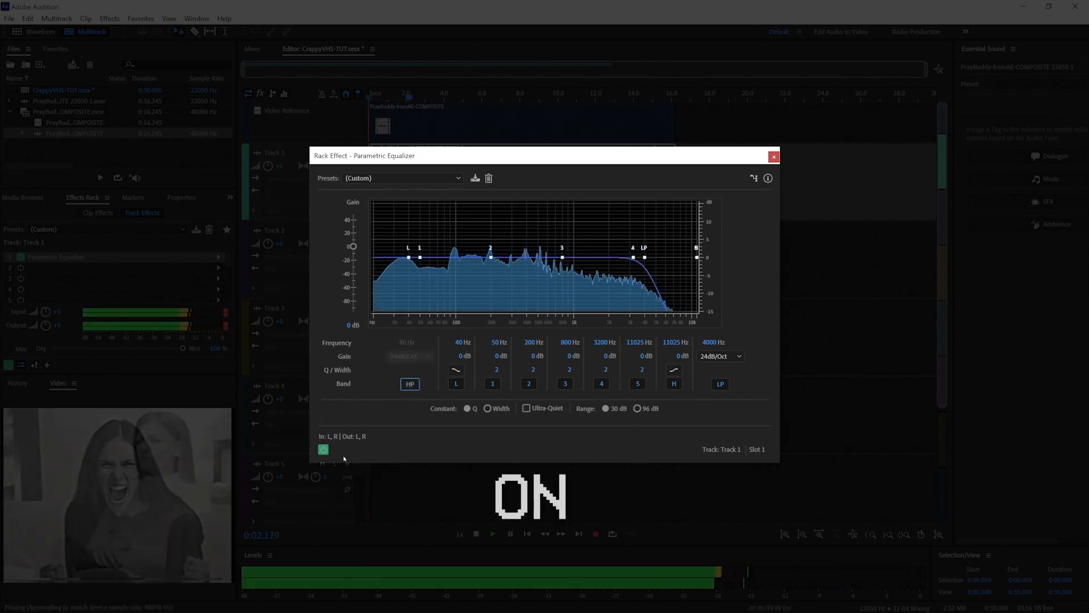
pyautogui.click(327, 451)
pyautogui.click(327, 454)
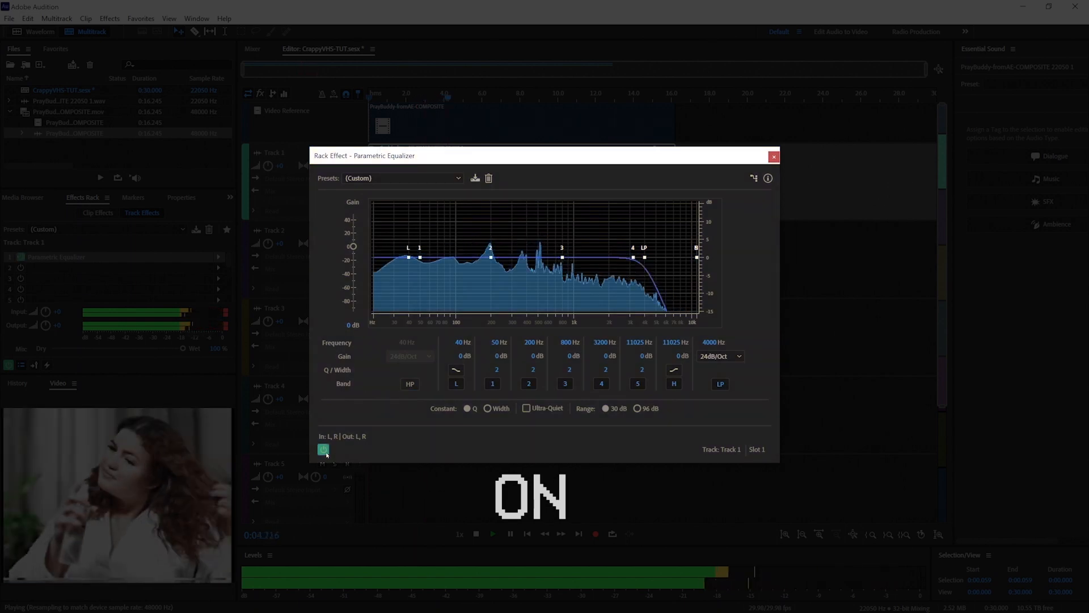
pyautogui.click(327, 454)
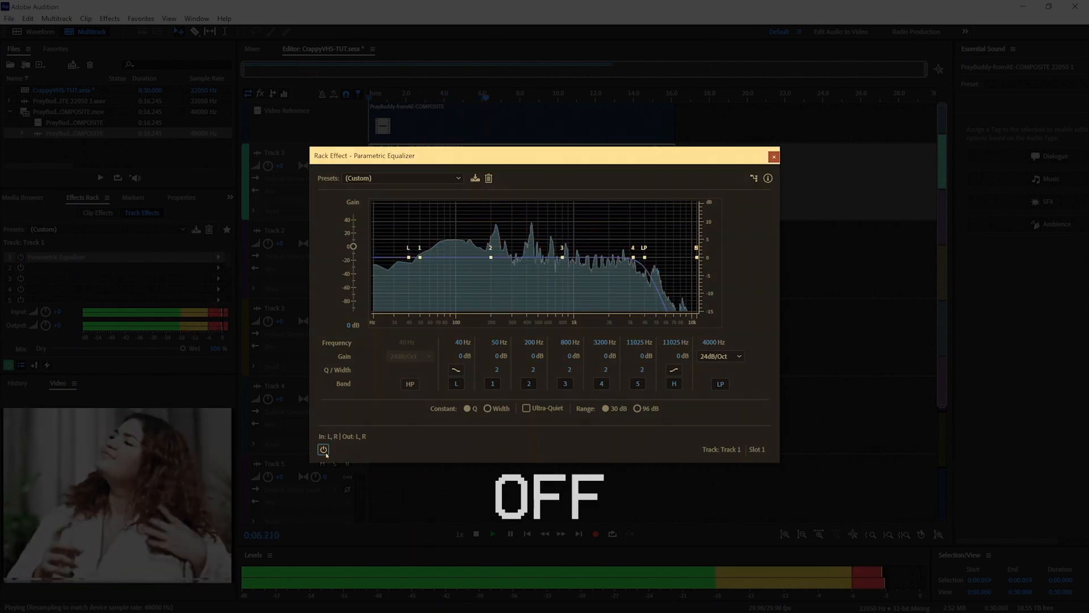
pyautogui.click(326, 453)
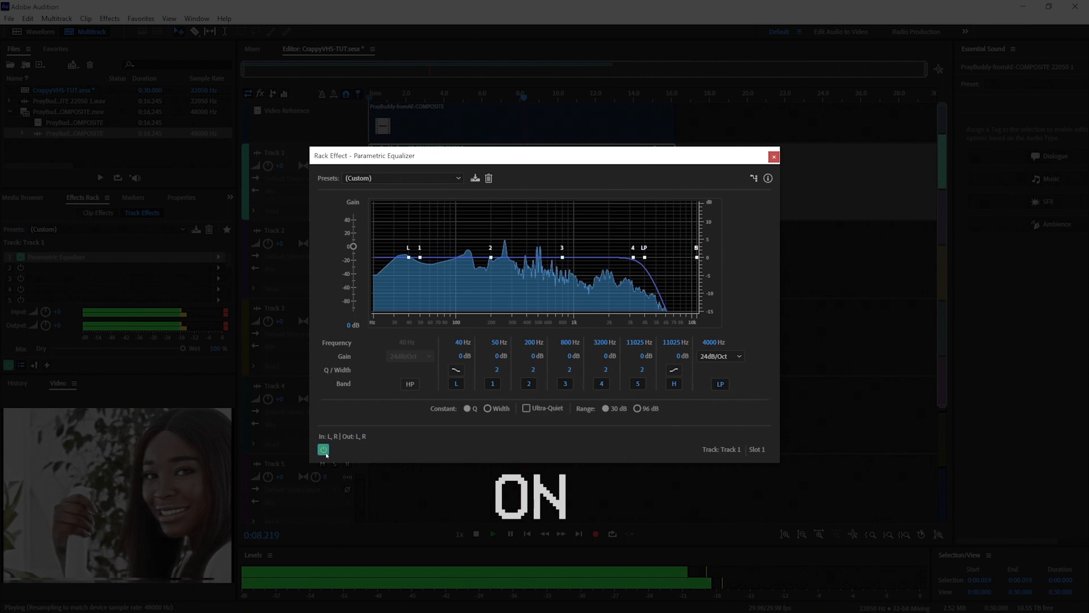
# Enable the equalizer's high-pass filter at 50 Hz with a 24 dB/Oct slope, listen to the result and close the equalizer
pyautogui.click(410, 384)
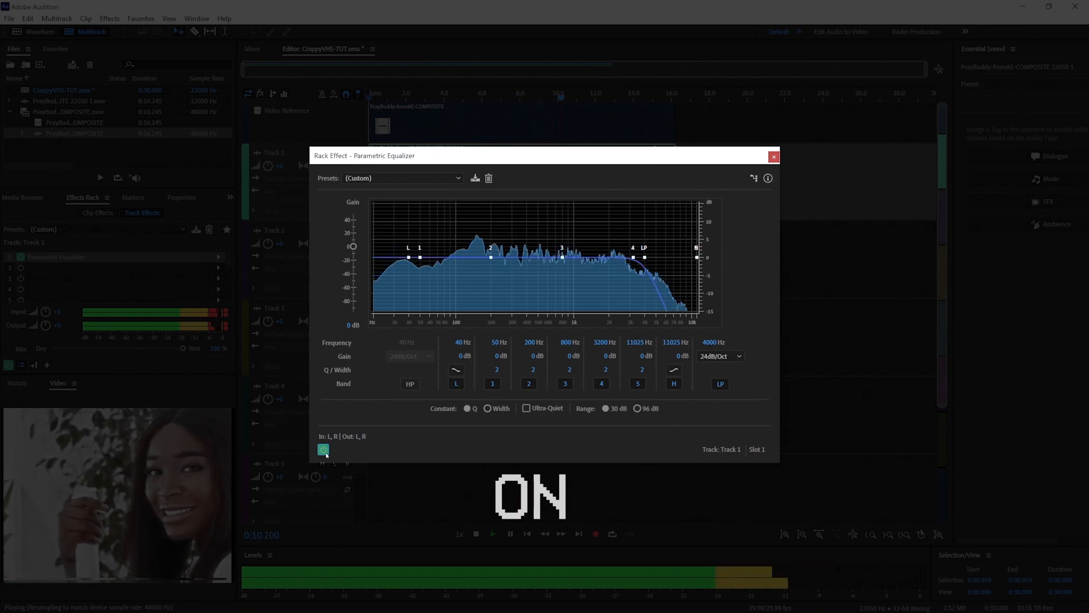
pyautogui.press('space')
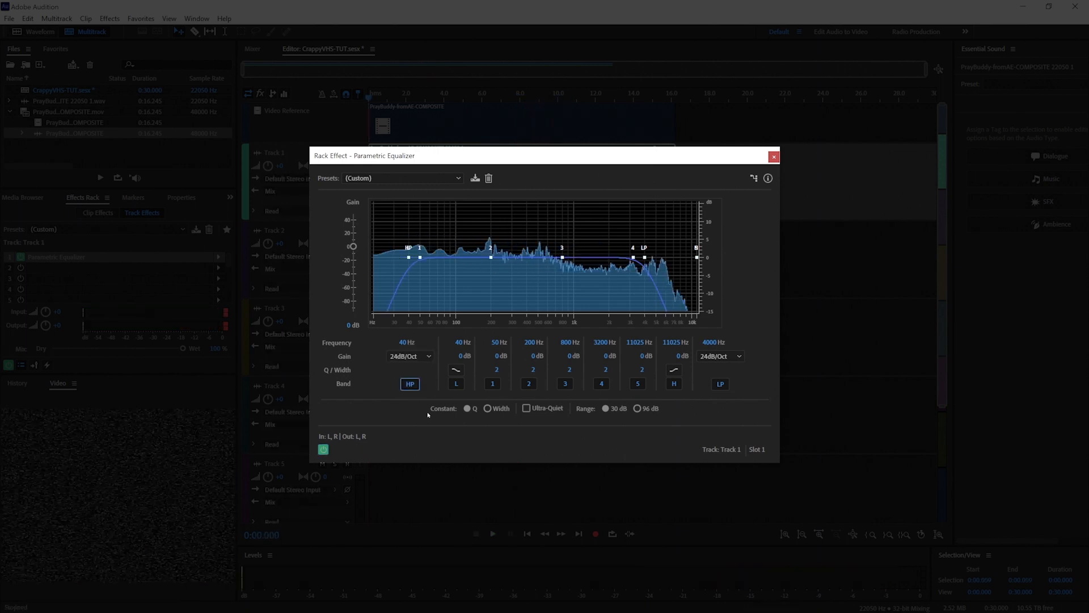
pyautogui.click(398, 342)
pyautogui.write('50')
pyautogui.press('Return')
pyautogui.press('space')
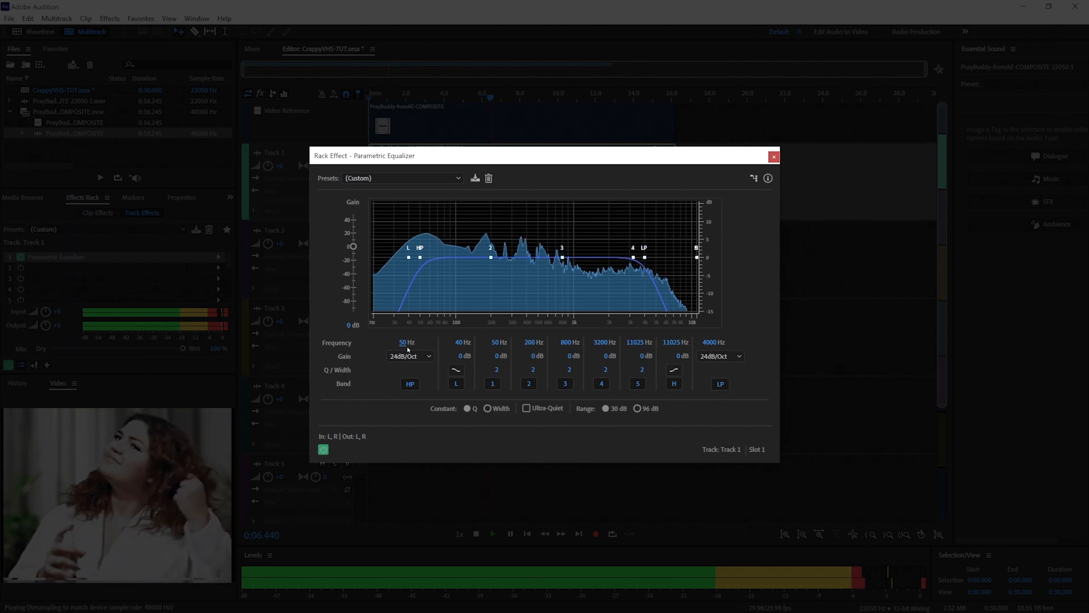
pyautogui.press('space')
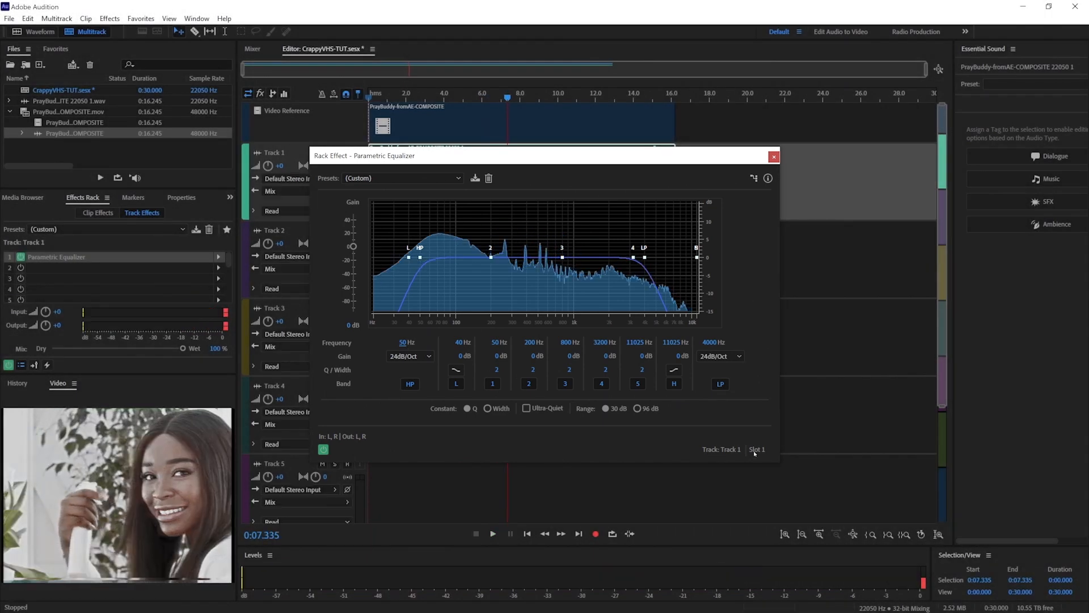
pyautogui.click(774, 157)
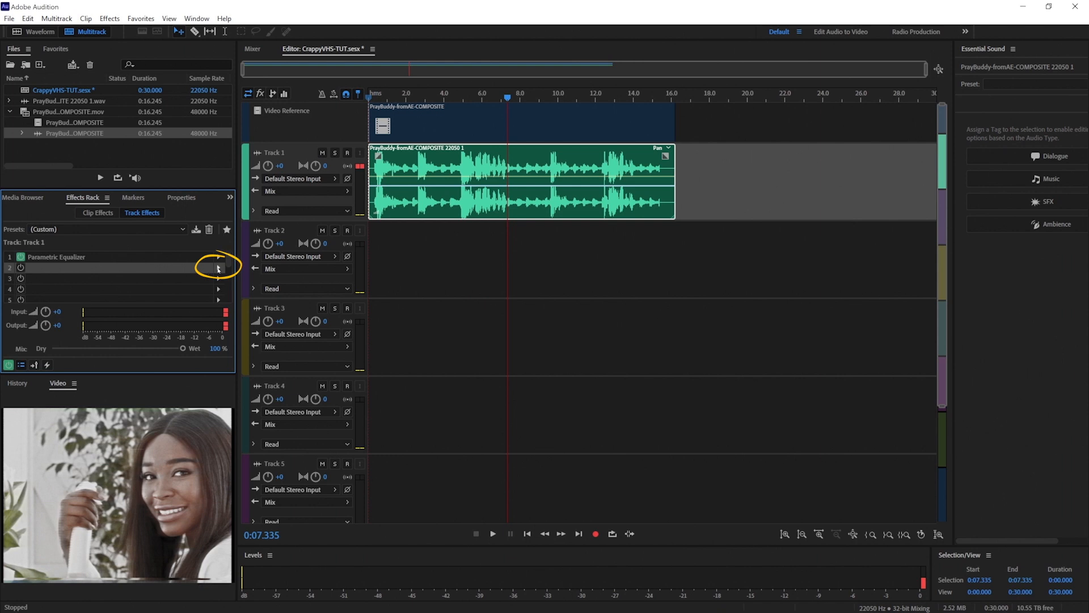
# Add the Distortion effect to the second effect slot of Track 1
pyautogui.click(218, 268)
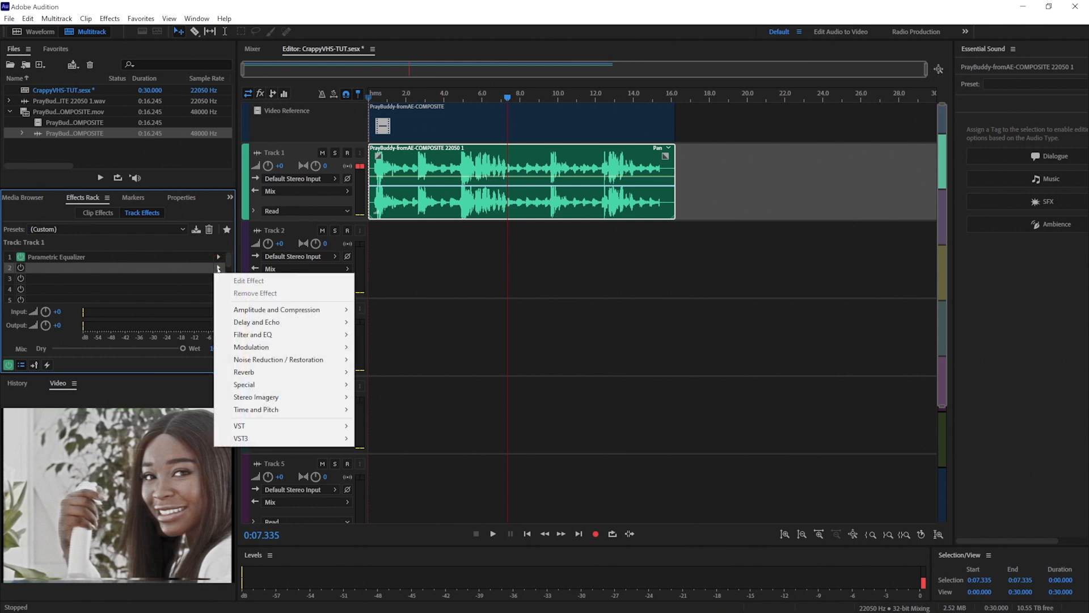
pyautogui.moveTo(283, 384)
pyautogui.click(384, 385)
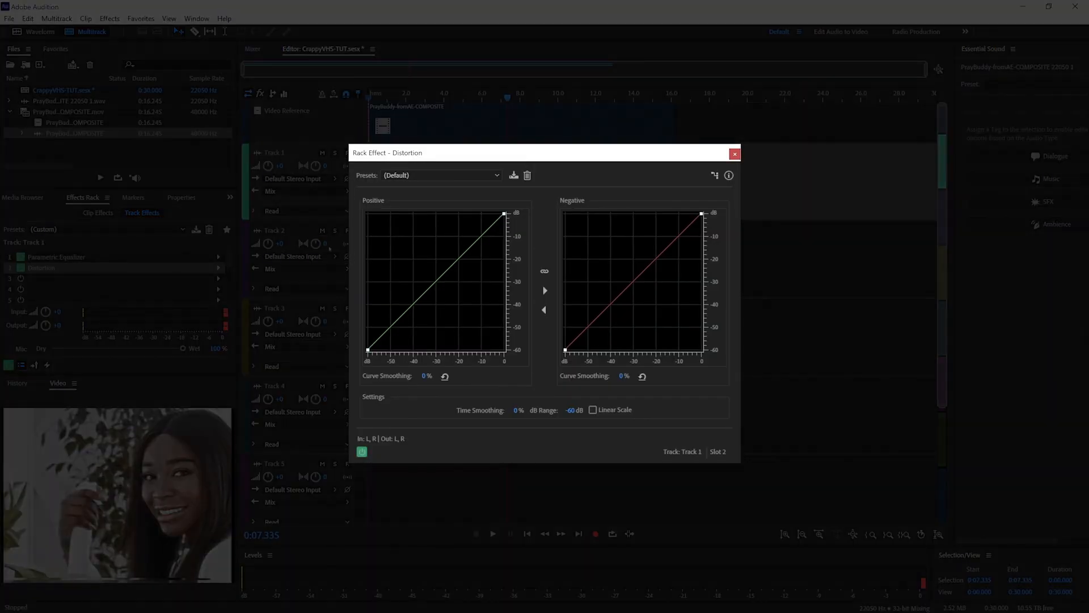
# Add a midpoint to each Distortion curve, slightly above the diagonal on the positive graph and slightly below it on the negative graph
pyautogui.click(433, 281)
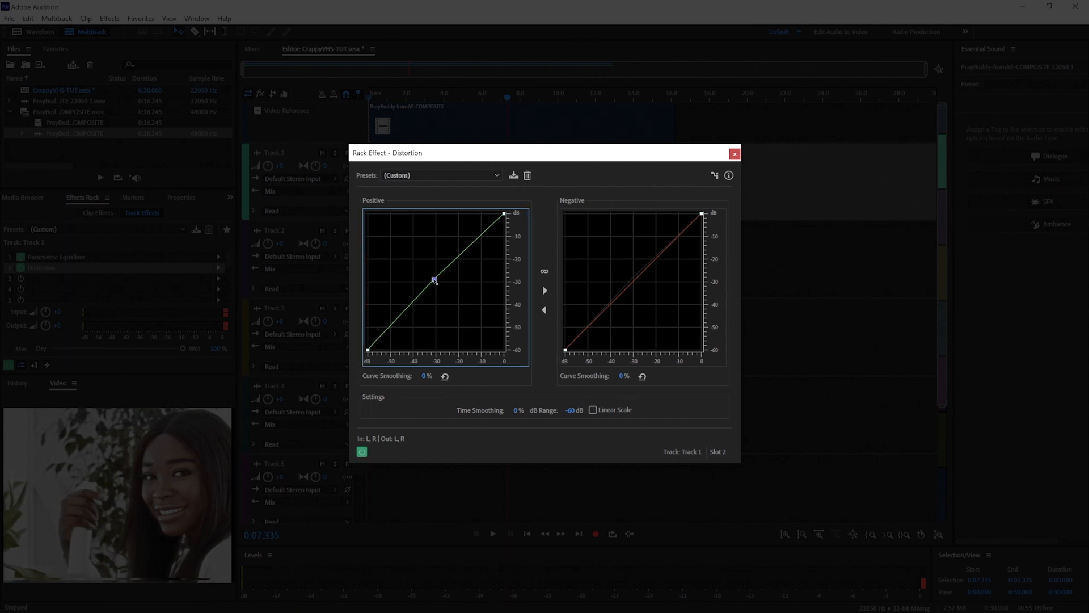
pyautogui.moveTo(433, 281); pyautogui.dragTo(431, 279)
pyautogui.click(634, 285)
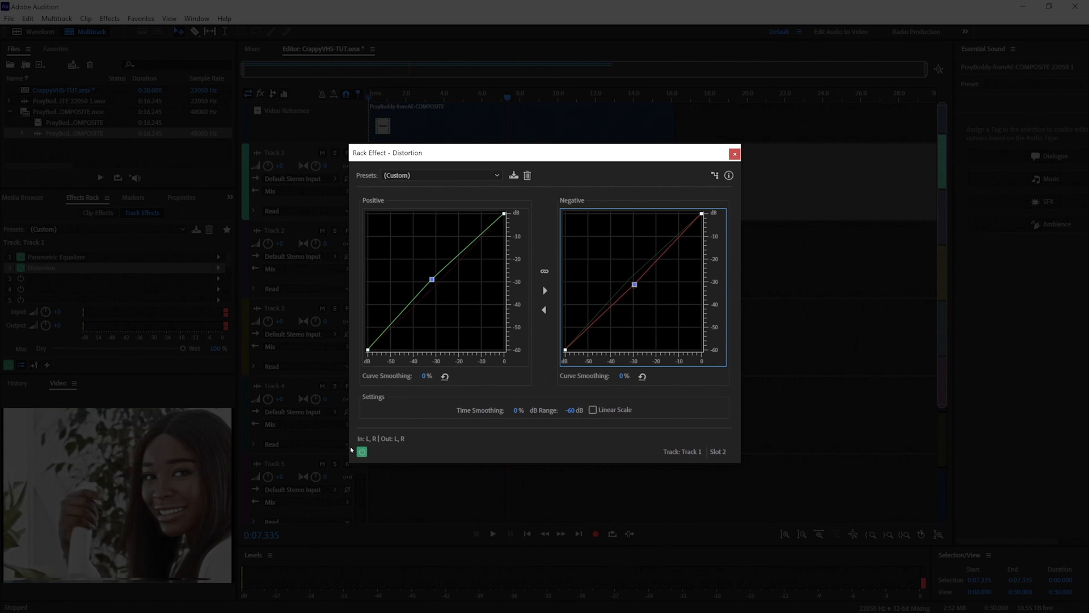
# Play the session while toggling Distortion off and on to compare the sound, leaving the effect on, and stop playback
pyautogui.press('space')
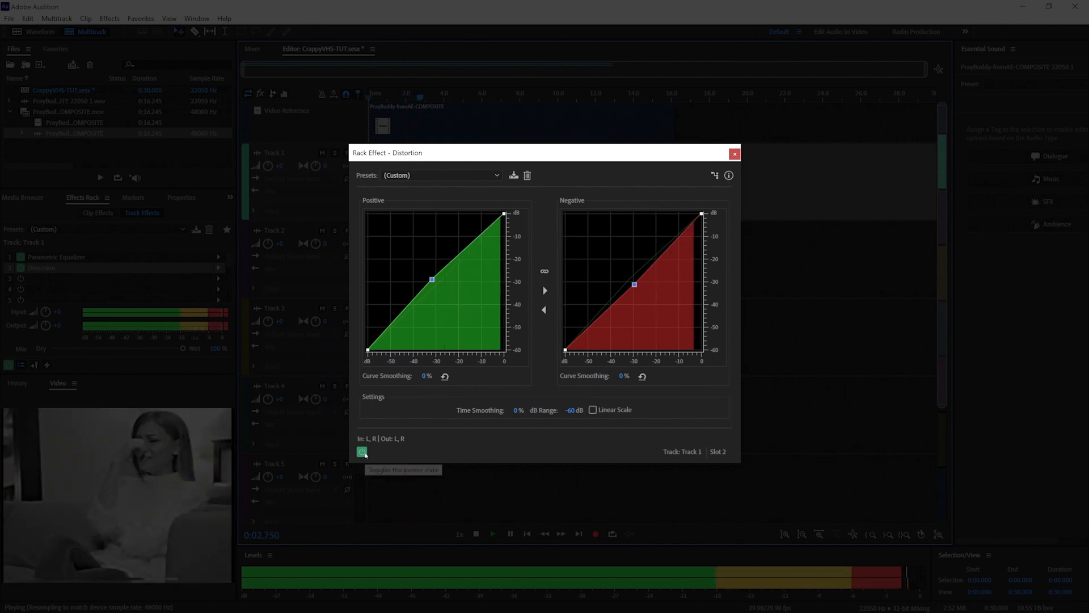
pyautogui.click(362, 452)
pyautogui.click(362, 451)
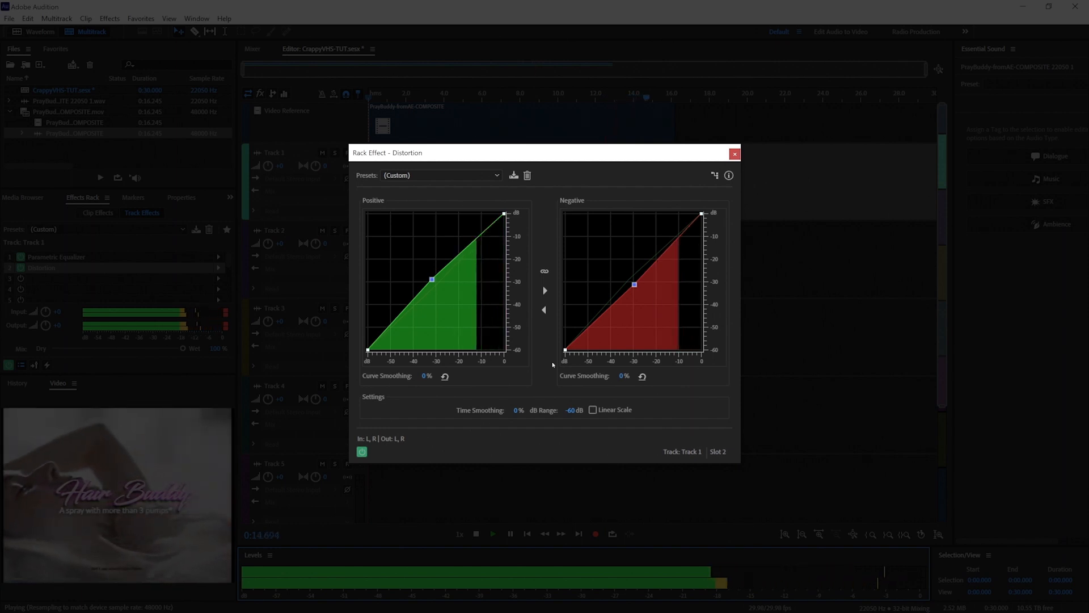
pyautogui.press('space')
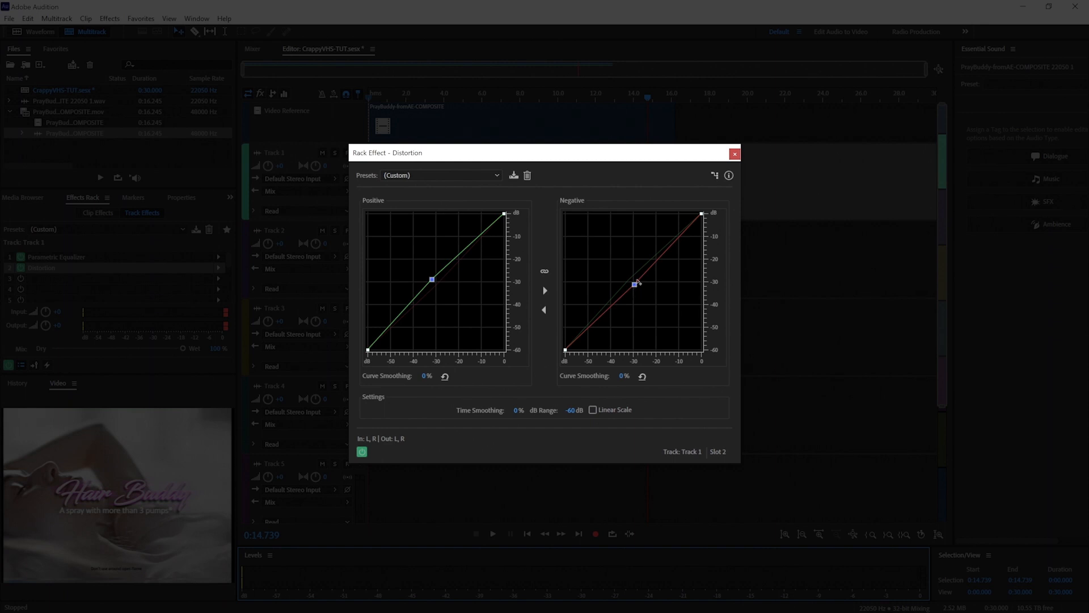
# Try stronger distortion by raising the positive midpoint and lowering the negative one to -26.3 dB in, -35.0 dB out, and listen to it
pyautogui.moveTo(432, 280); pyautogui.dragTo(427, 271)
pyautogui.click(637, 287)
pyautogui.moveTo(637, 288); pyautogui.dragTo(642, 293)
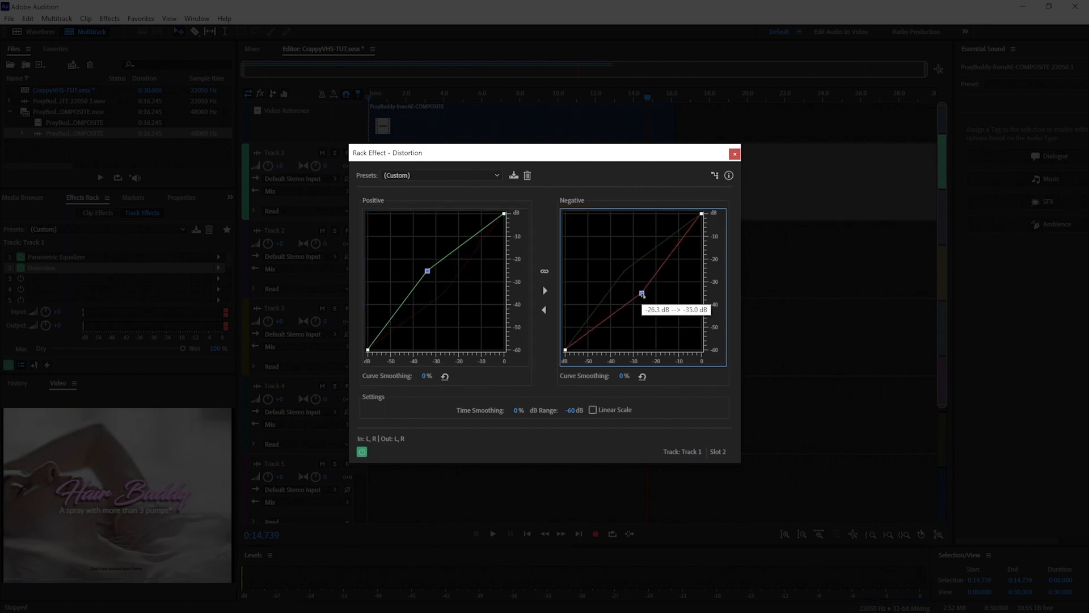
pyautogui.press('space')
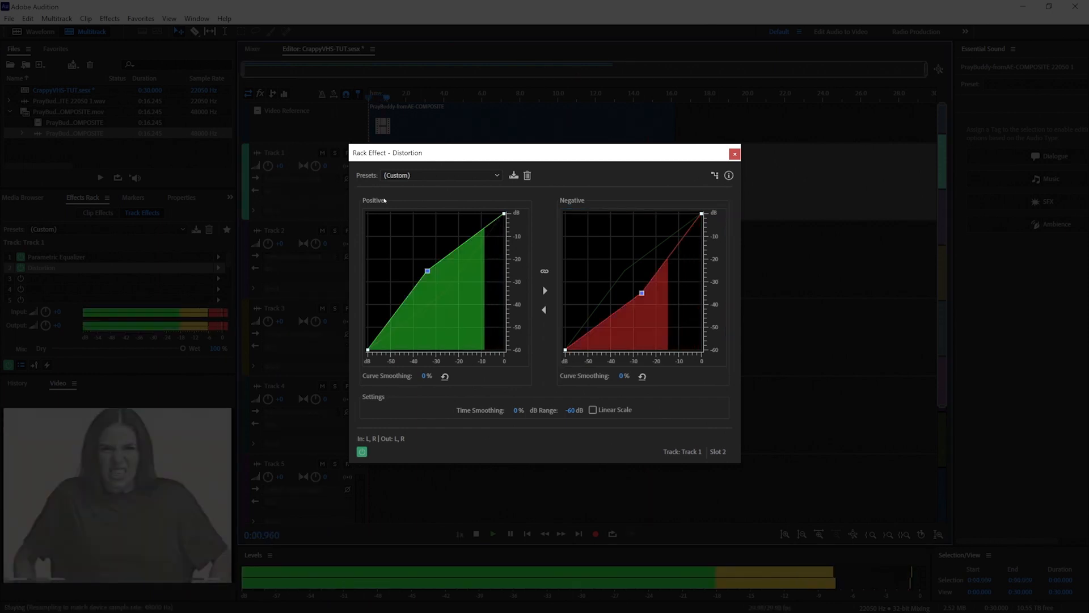
pyautogui.press('space')
# Ease both Distortion midpoints back close to the diagonal while listening to the session, and close the effect window
pyautogui.moveTo(427, 272); pyautogui.dragTo(437, 278)
pyautogui.press('space')
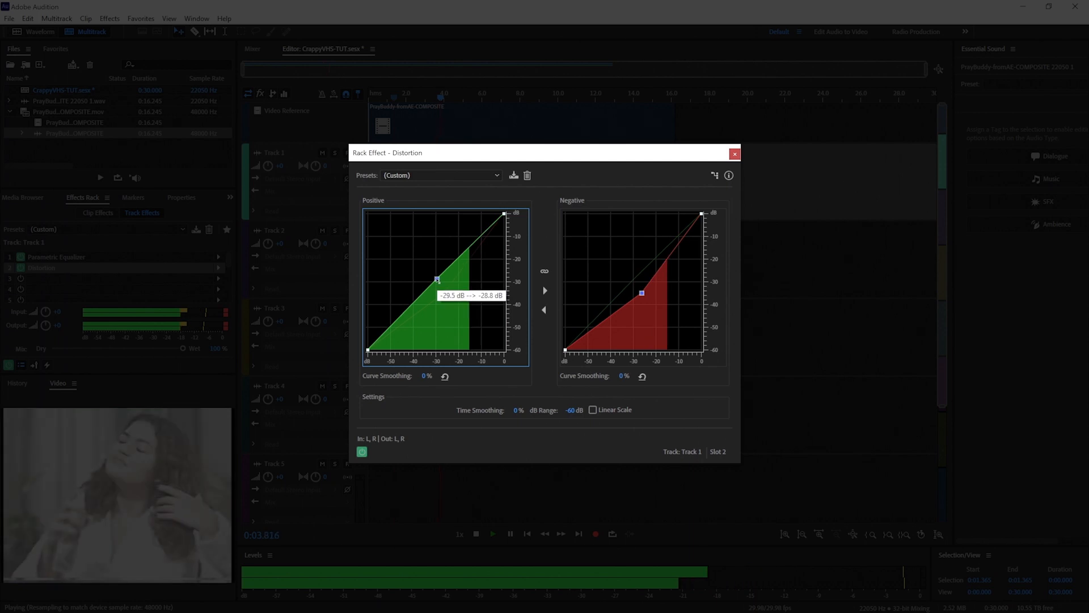
pyautogui.moveTo(643, 294); pyautogui.dragTo(636, 286)
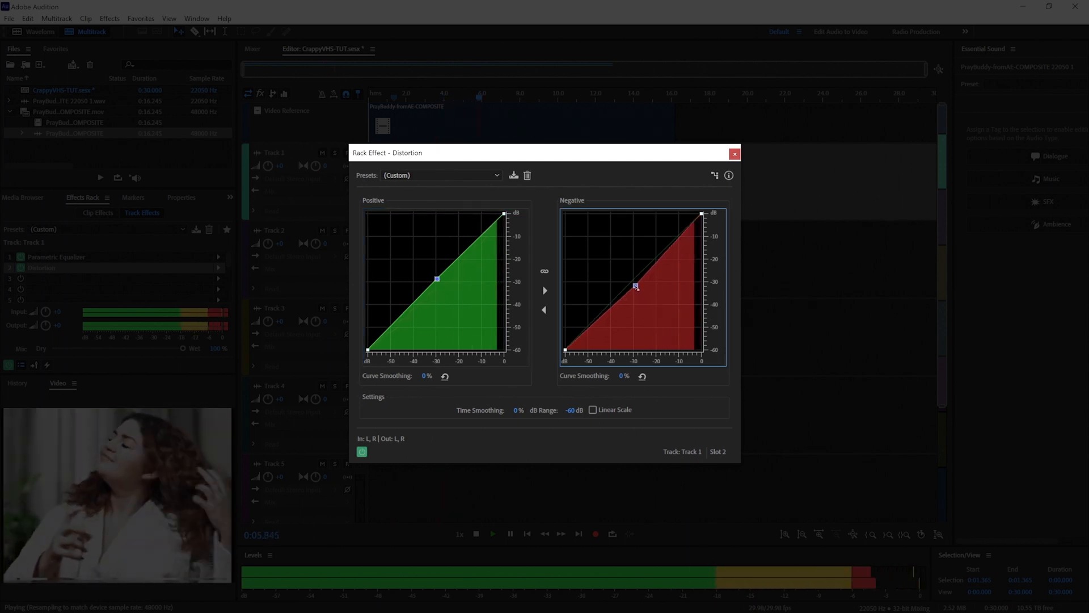
pyautogui.moveTo(437, 279); pyautogui.dragTo(438, 278)
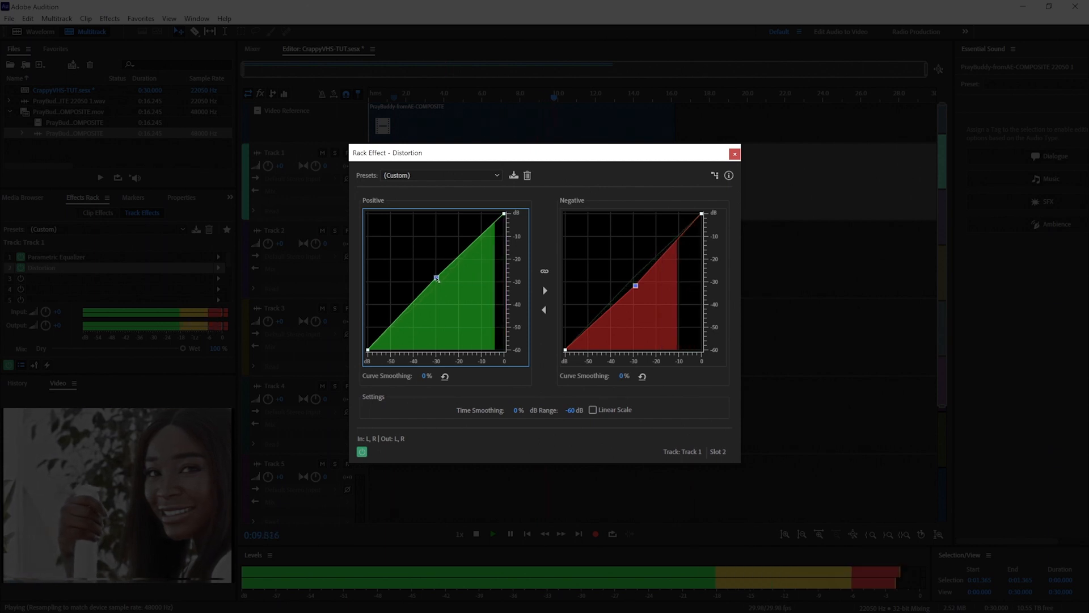
pyautogui.press('space')
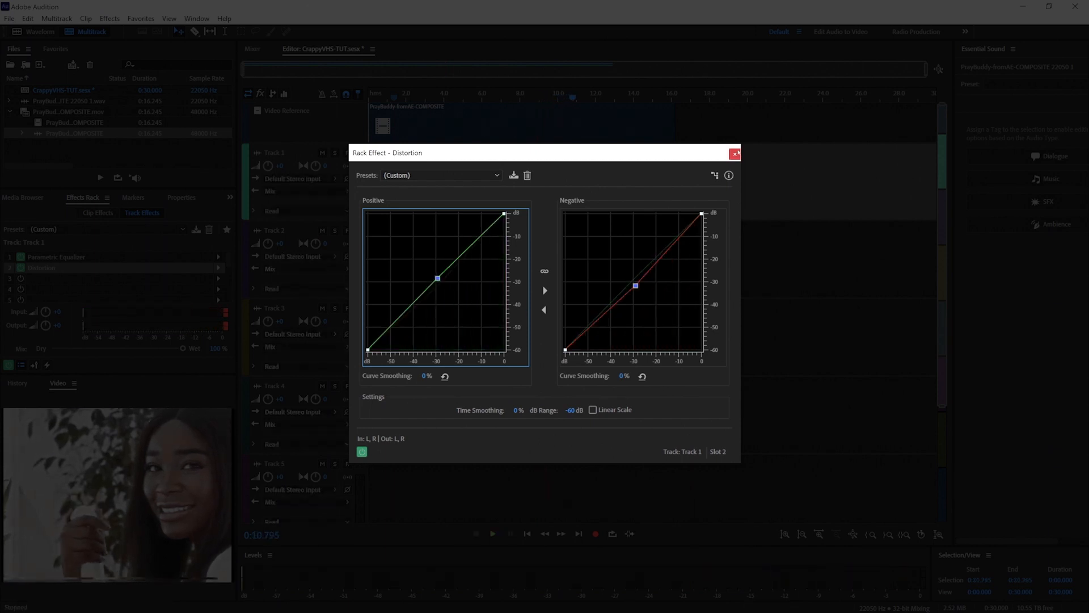
pyautogui.click(735, 154)
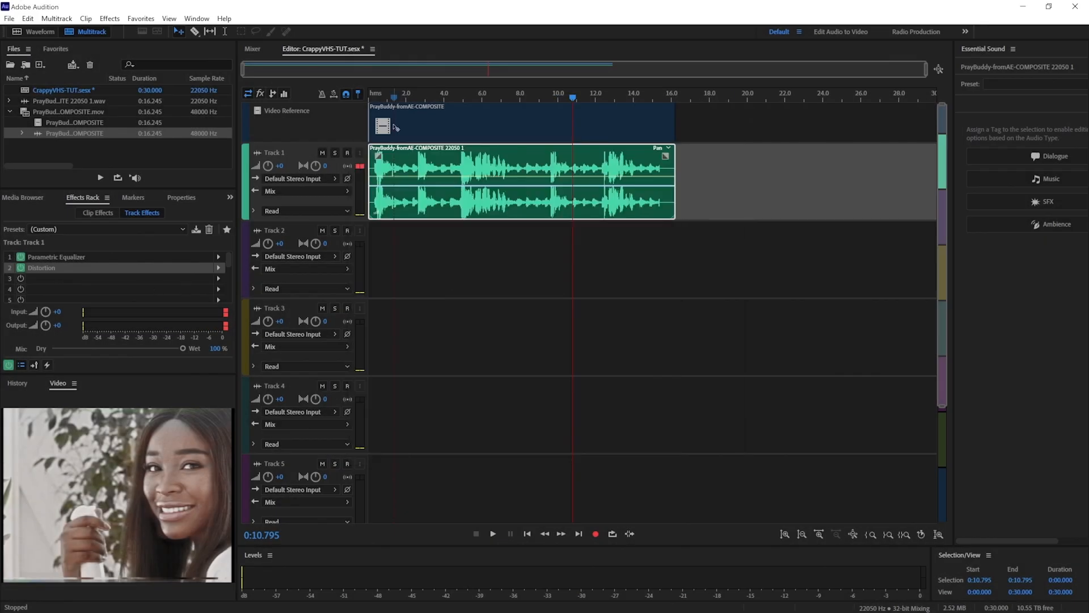
# Return the playhead to the start and create a 22050 Hz, mono, 8-bit audio file named PINK NOISE for generated noise
pyautogui.click(370, 98)
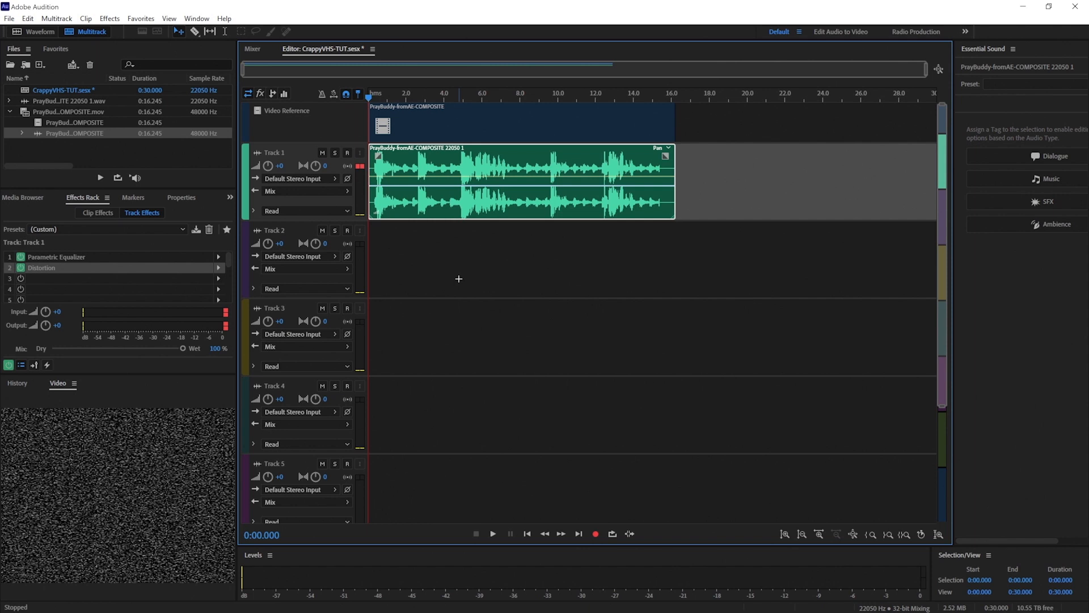
pyautogui.click(109, 18)
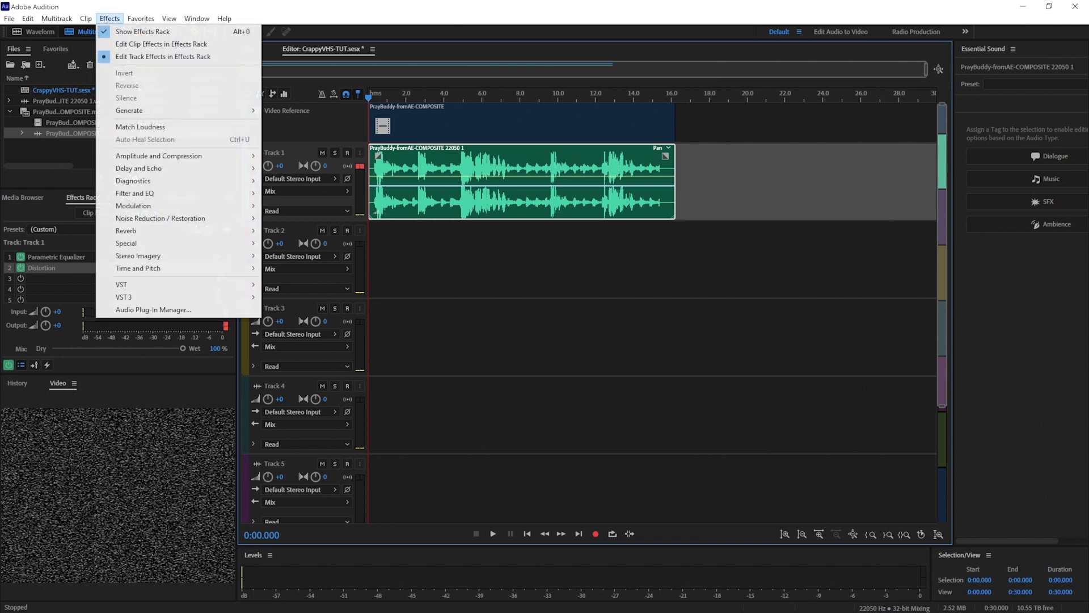
pyautogui.moveTo(227, 110)
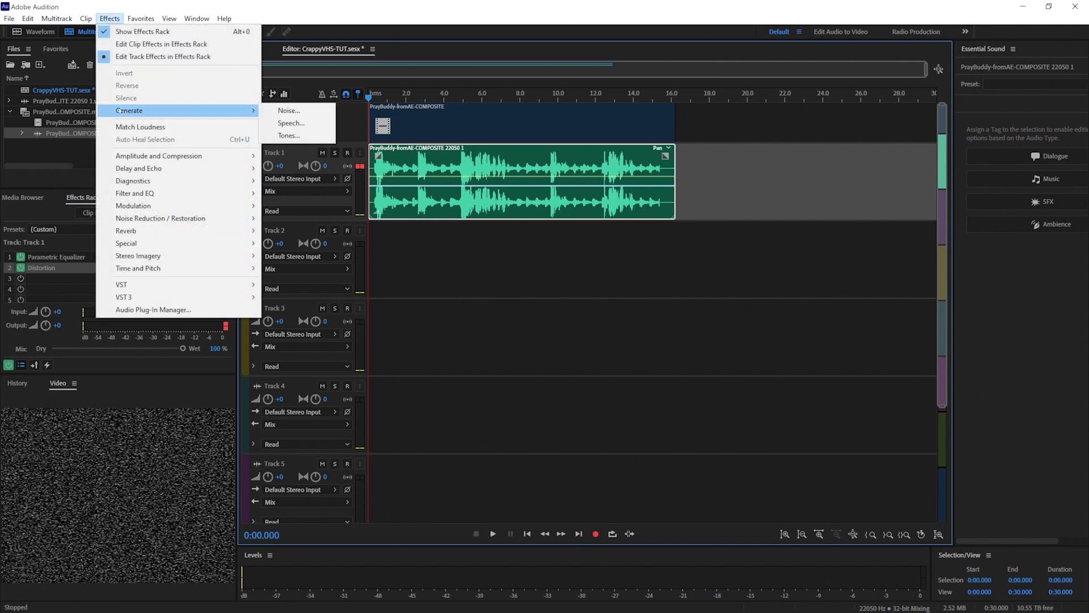
pyautogui.click(295, 109)
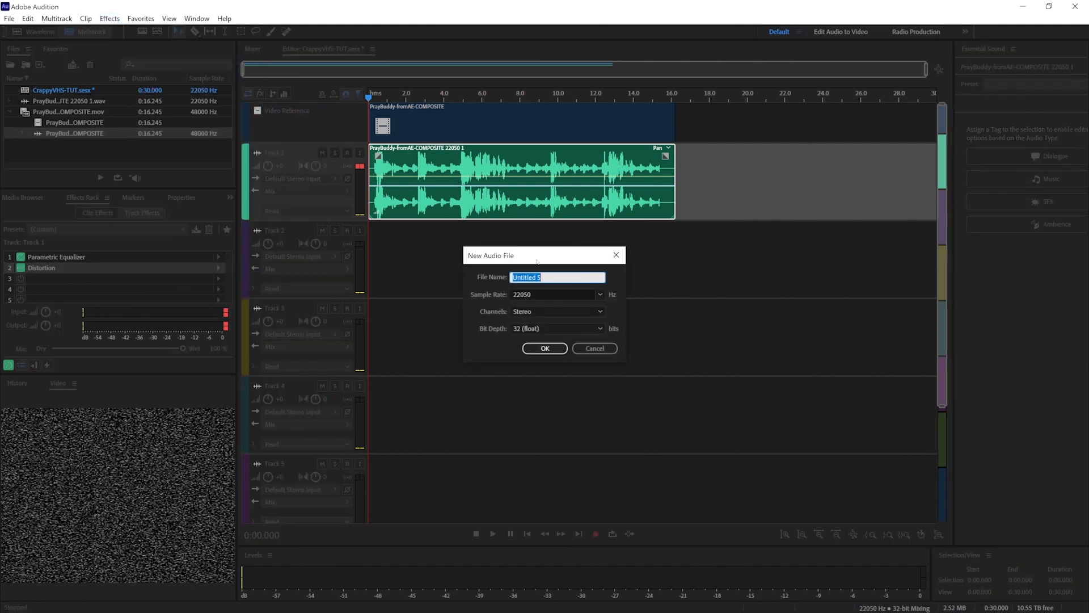
pyautogui.write('PINK NOISE')
pyautogui.click(600, 295)
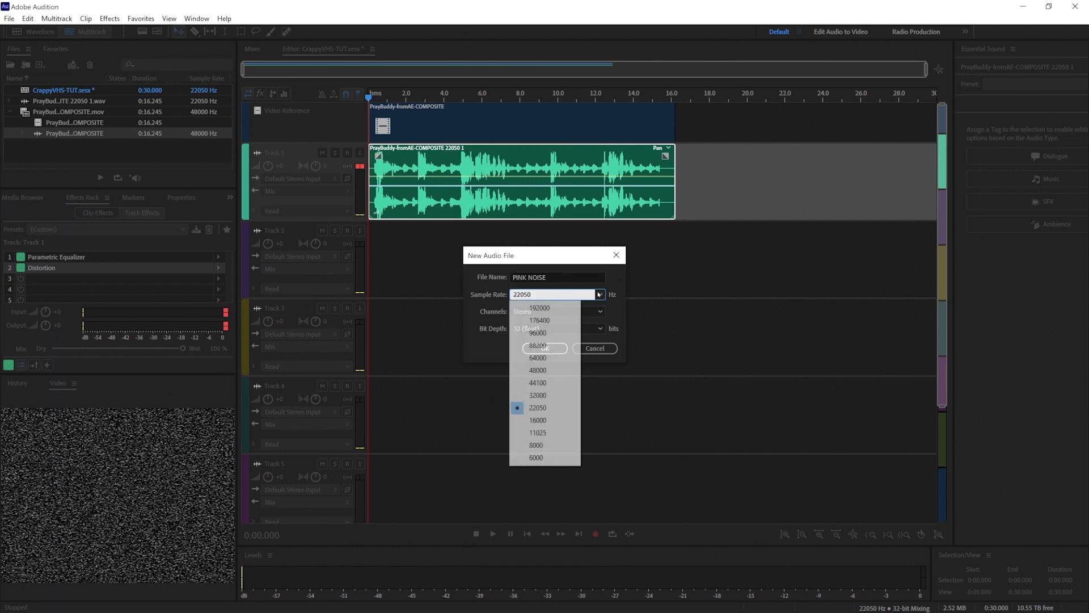
pyautogui.click(565, 409)
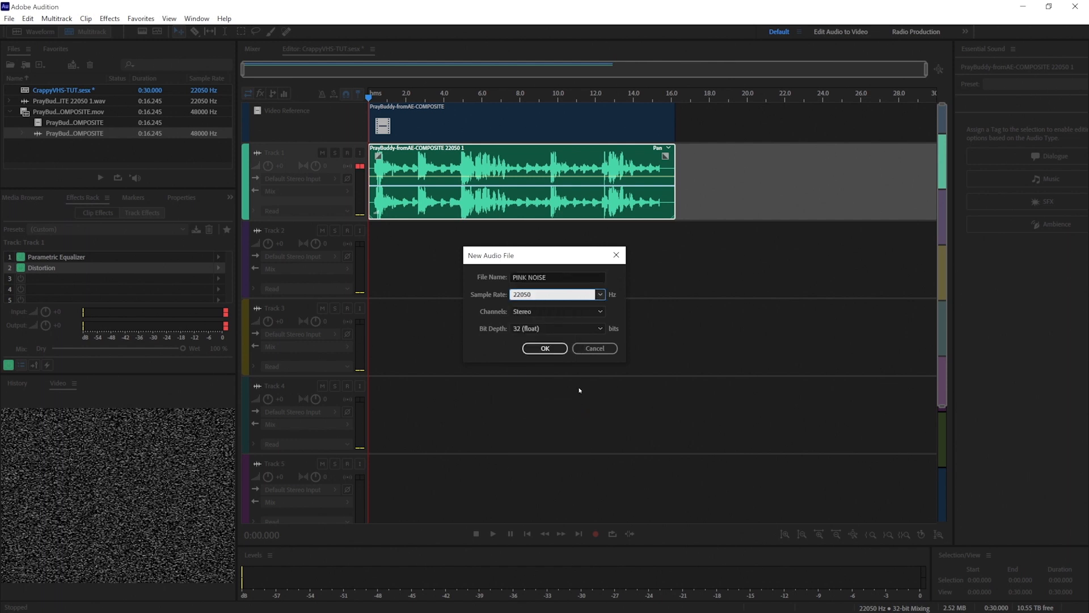
pyautogui.click(582, 312)
pyautogui.click(577, 325)
pyautogui.click(578, 329)
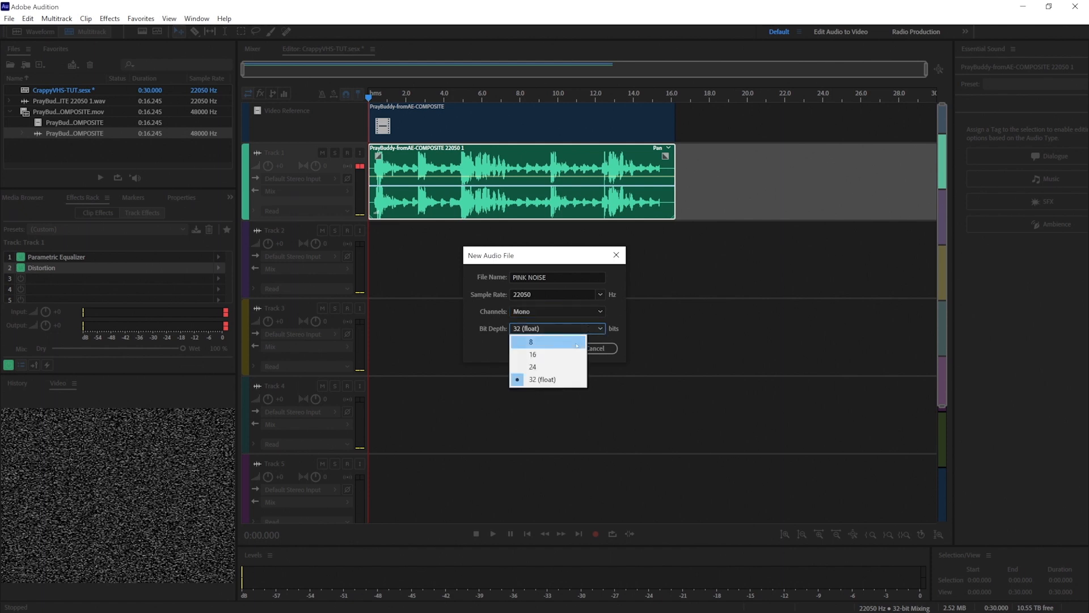
pyautogui.click(577, 342)
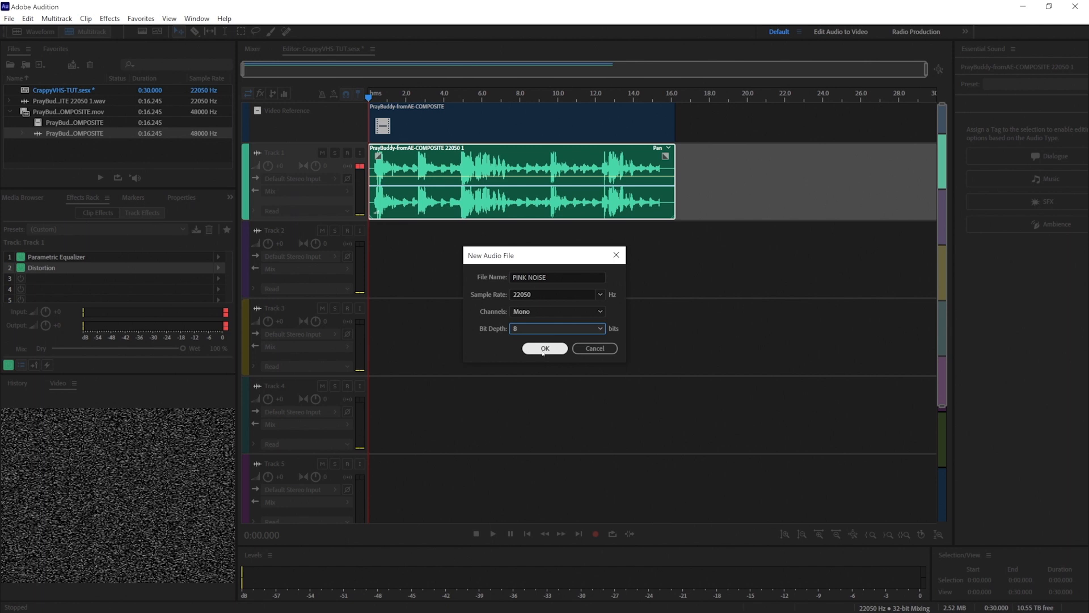
pyautogui.click(545, 348)
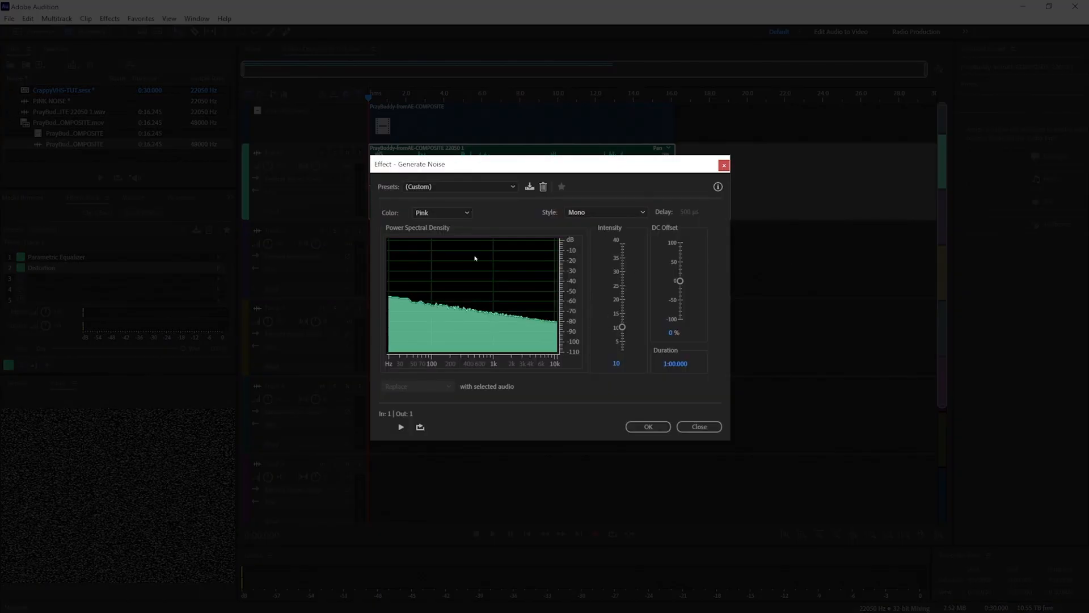
# Choose Pink as the noise color and preview the noise at an intensity of 30
pyautogui.click(440, 212)
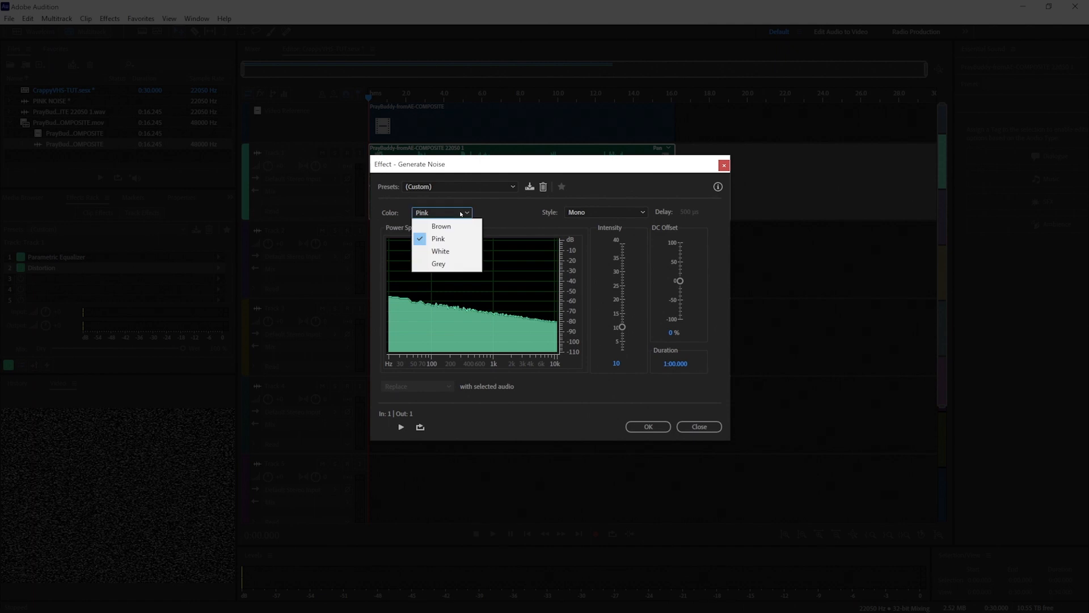
pyautogui.click(443, 238)
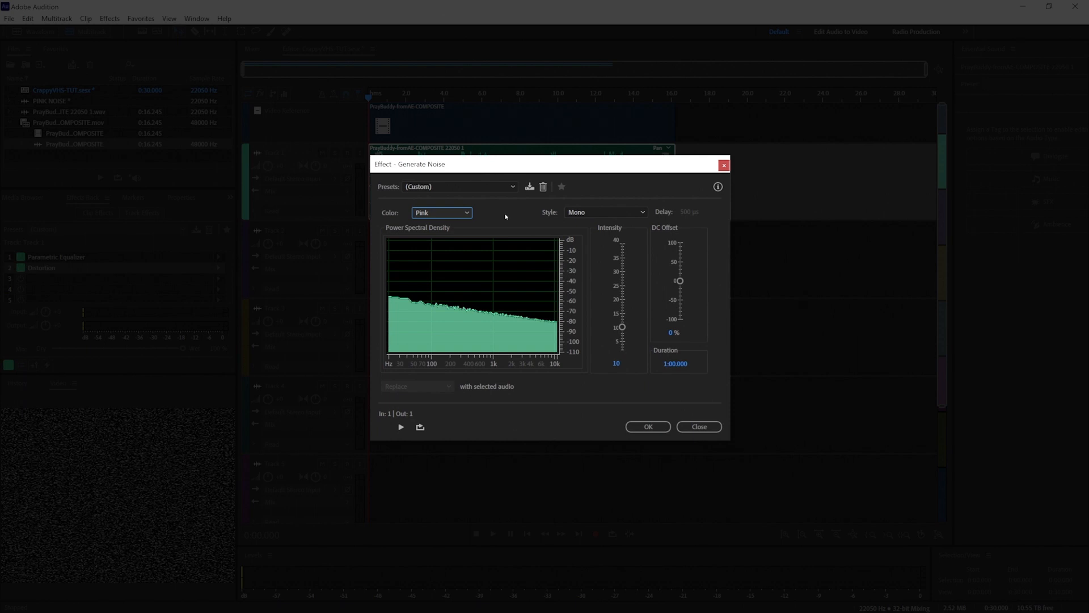
pyautogui.moveTo(622, 327); pyautogui.dragTo(634, 296)
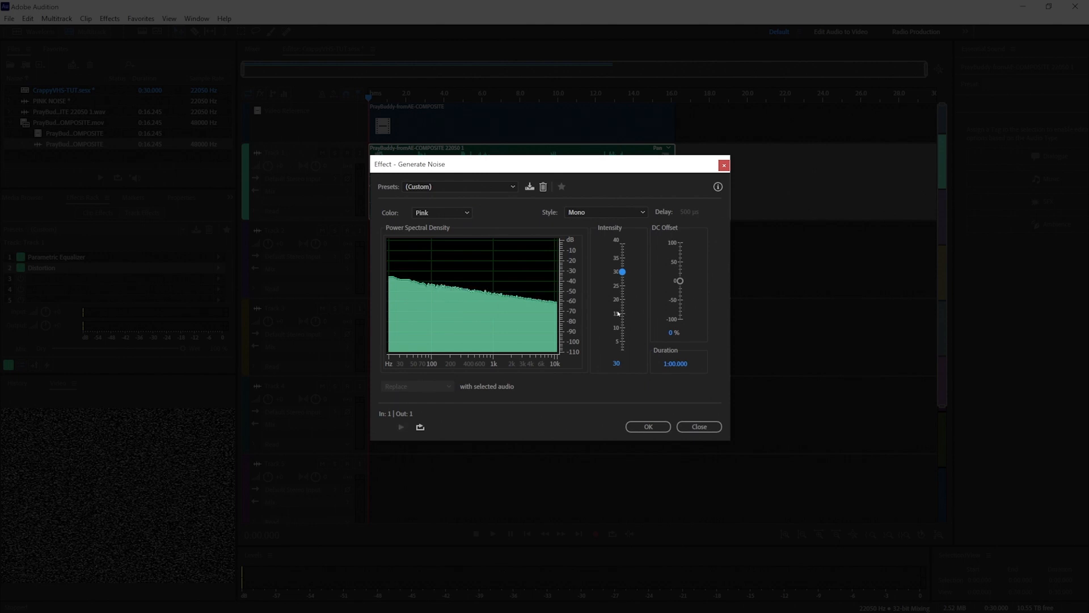
pyautogui.click(401, 427)
pyautogui.click(401, 428)
# Lower the noise intensity to 10 and finally to 5, previewing the noise at each level
pyautogui.moveTo(622, 272); pyautogui.dragTo(629, 327)
pyautogui.click(401, 427)
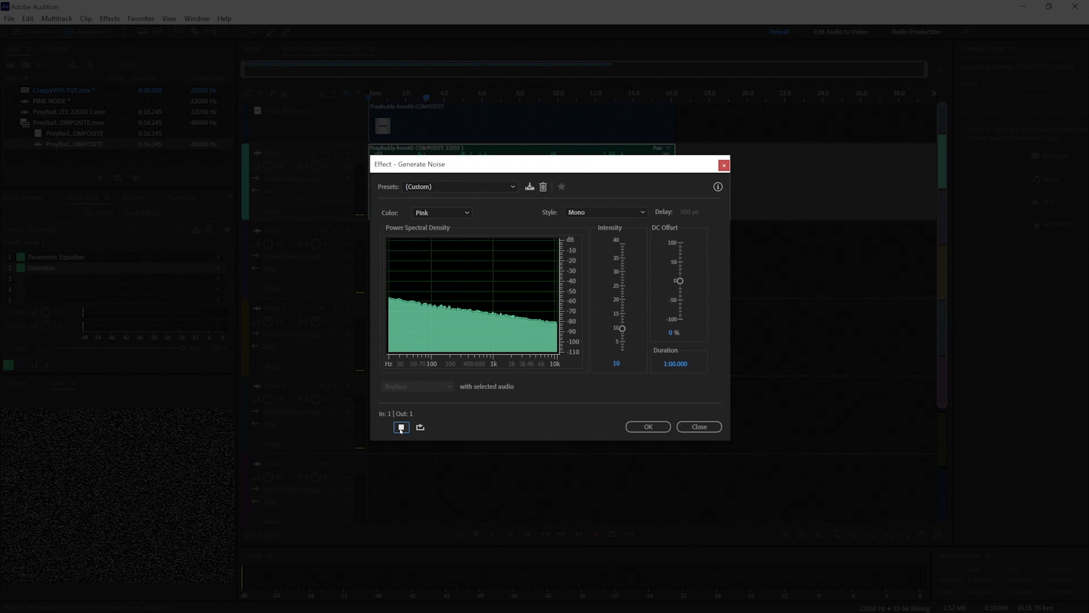
pyautogui.click(401, 428)
pyautogui.moveTo(622, 328); pyautogui.dragTo(622, 344)
pyautogui.click(400, 427)
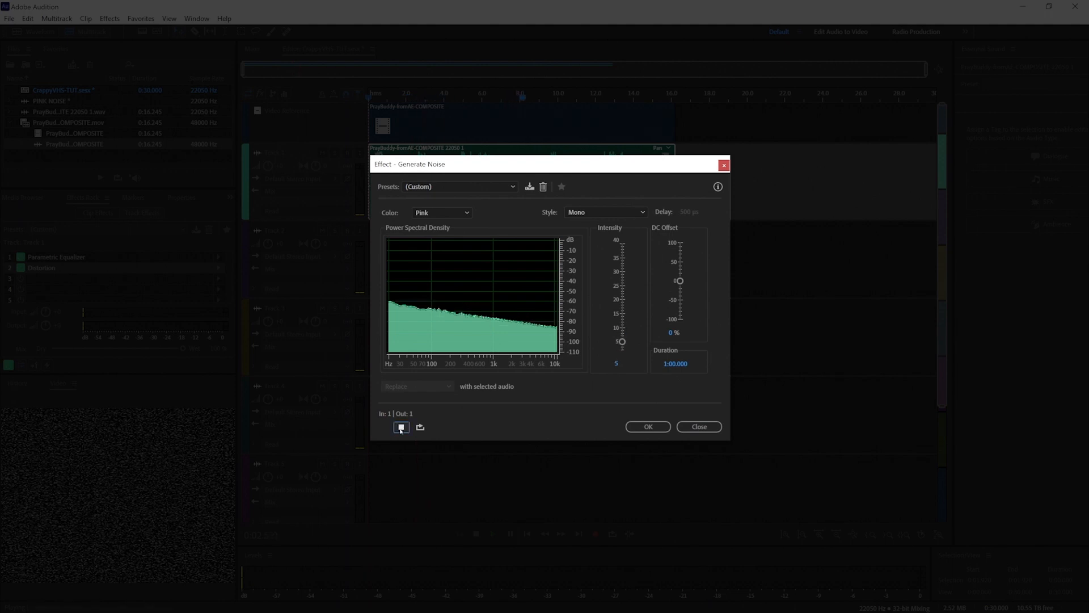
pyautogui.moveTo(623, 343); pyautogui.dragTo(623, 343)
# Set the noise duration to 17 seconds and generate the pink noise clip on Track 2
pyautogui.click(676, 364)
pyautogui.click(668, 363)
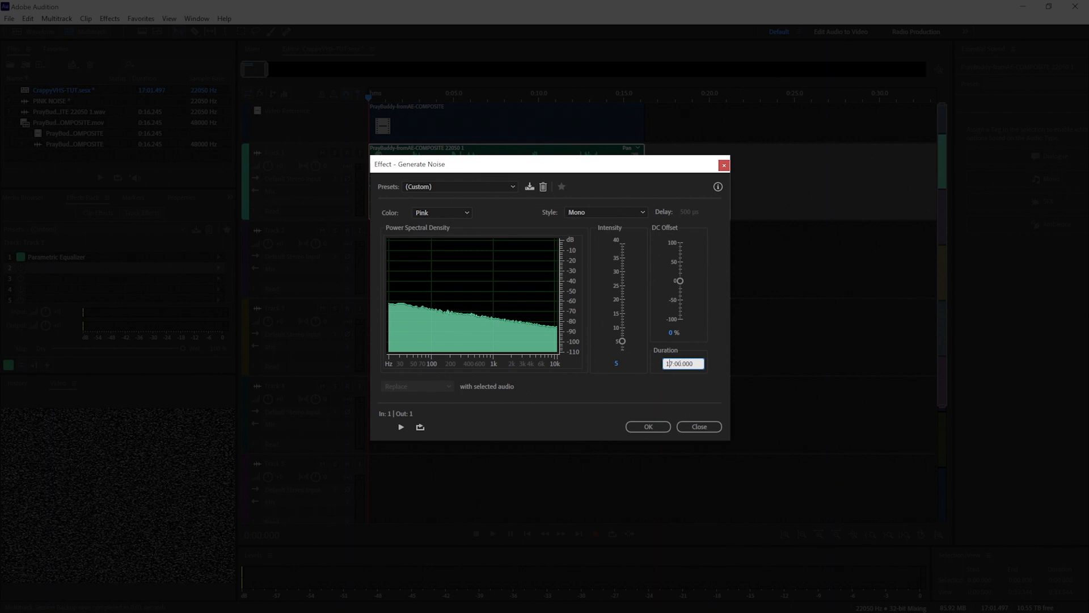
pyautogui.press('BackSpace')
pyautogui.write('00:1')
pyautogui.press('Delete')
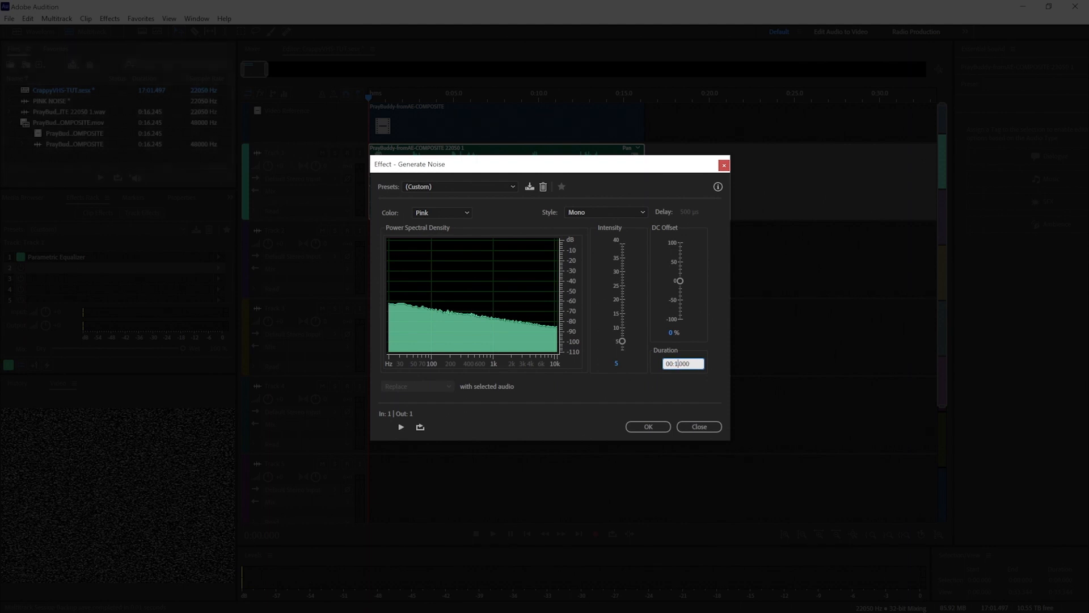
pyautogui.write('7')
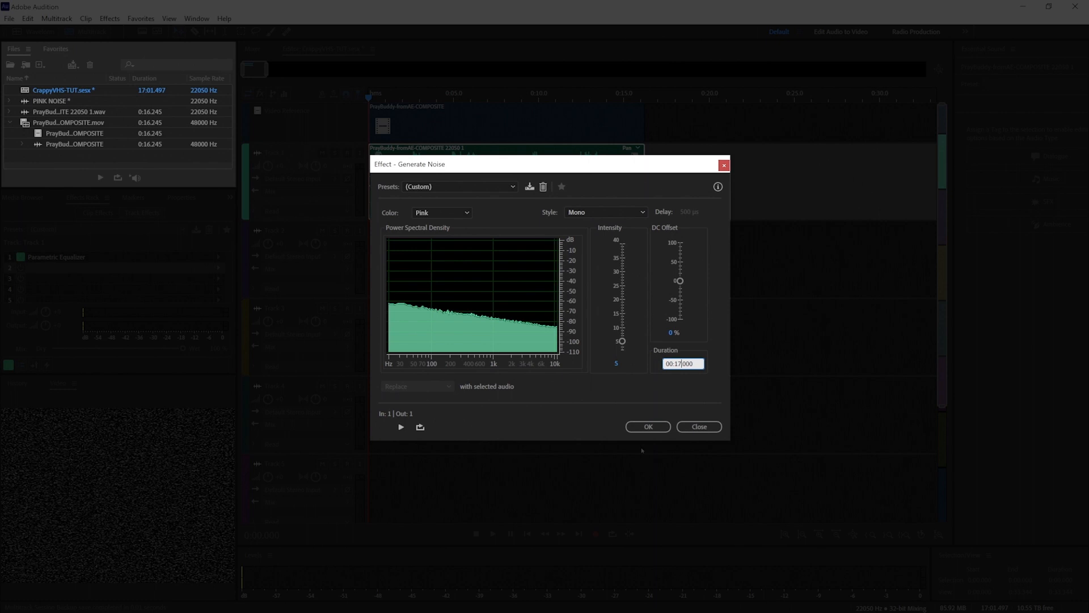
pyautogui.click(648, 427)
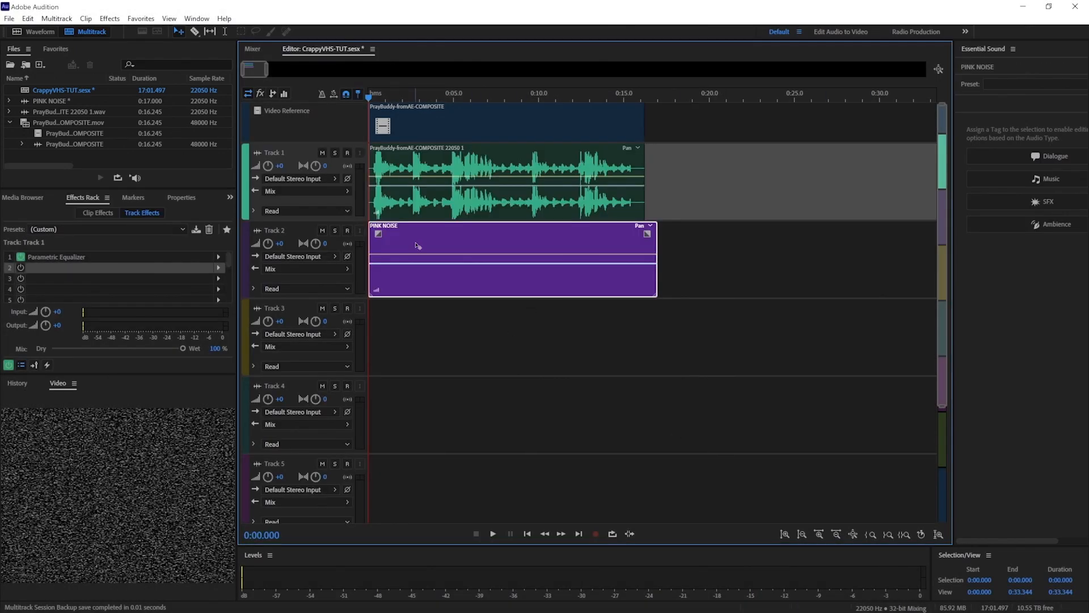
pyautogui.click(417, 245)
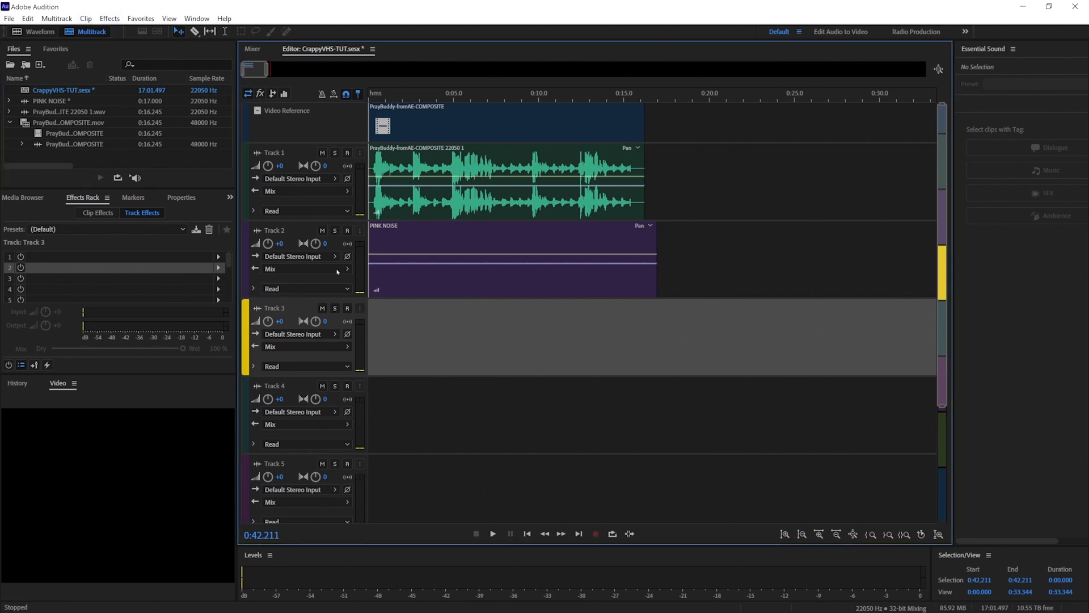
# Select Track 3 and create a 22050 Hz, mono, 8-bit audio file named TONE NOISE for generated tones
pyautogui.click(244, 248)
pyautogui.click(245, 323)
pyautogui.click(110, 18)
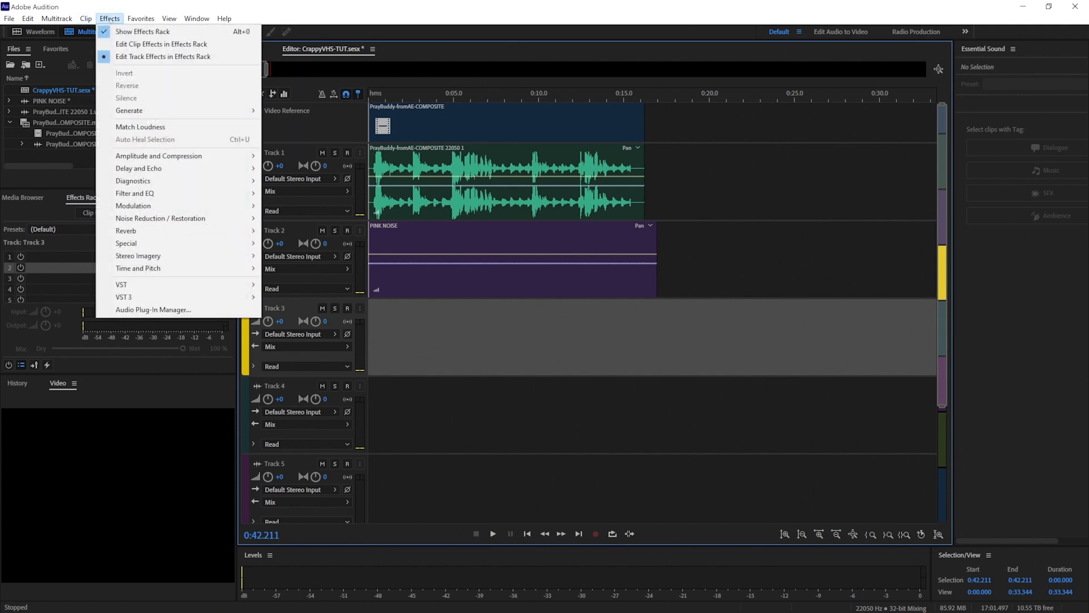
pyautogui.moveTo(252, 111)
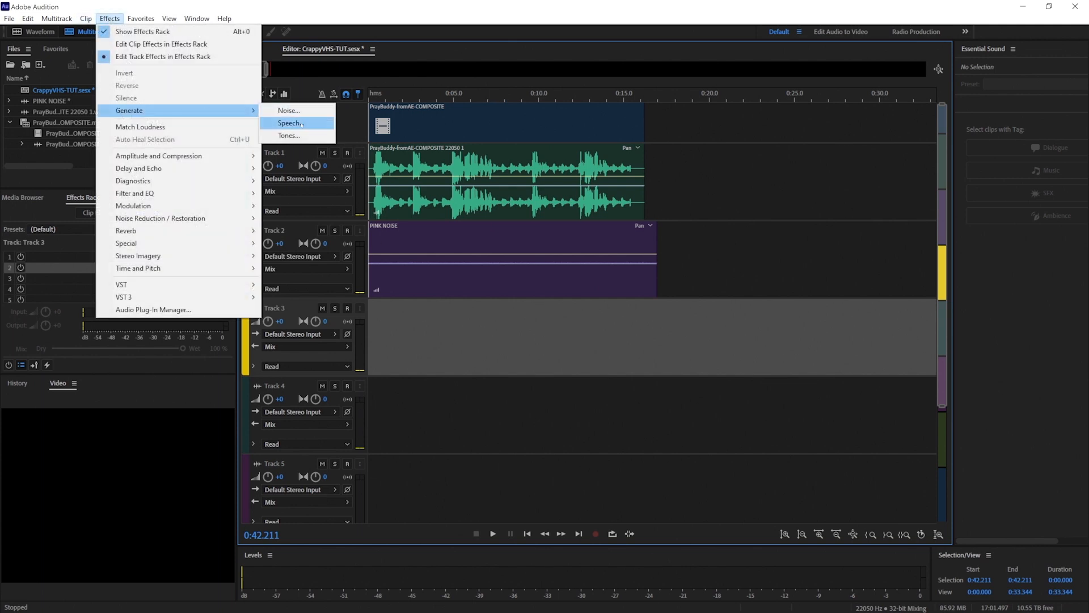
pyautogui.click(302, 135)
pyautogui.write('TONE NOI')
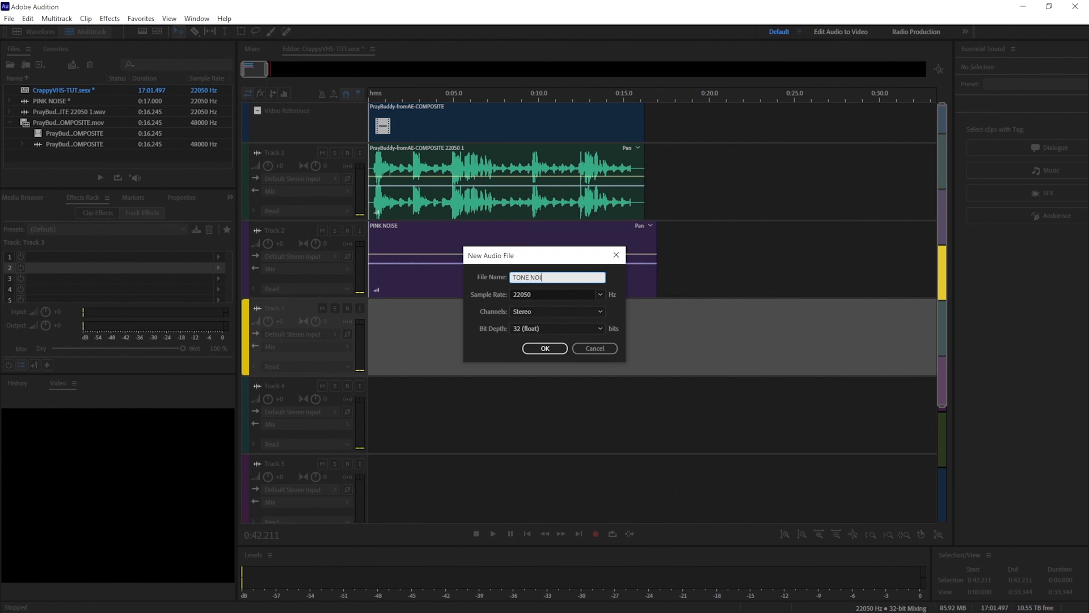
pyautogui.write('SE')
pyautogui.click(542, 311)
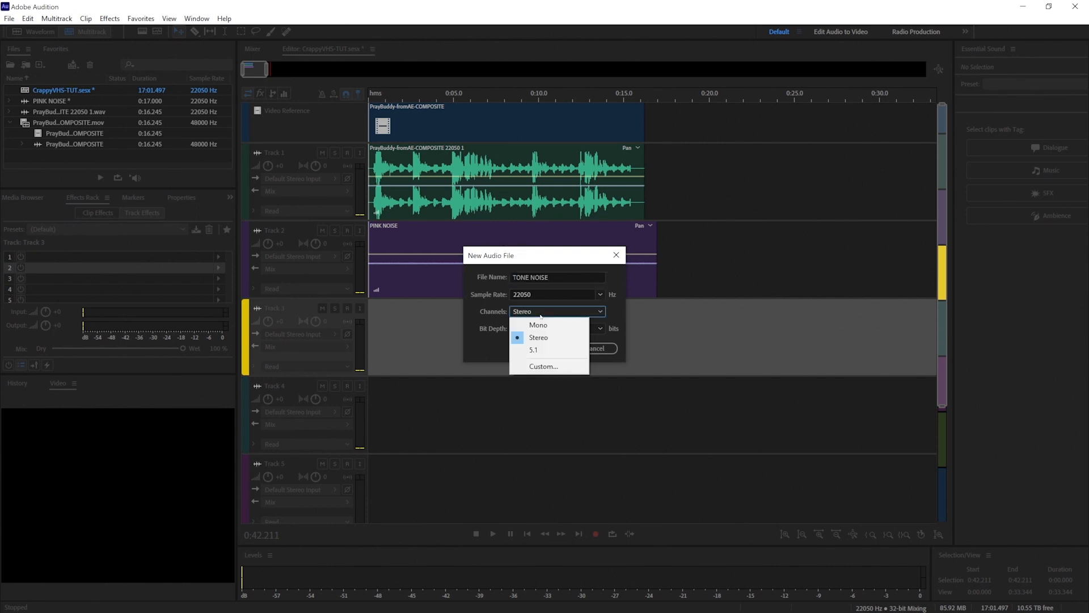
pyautogui.click(542, 327)
pyautogui.click(556, 328)
pyautogui.click(533, 341)
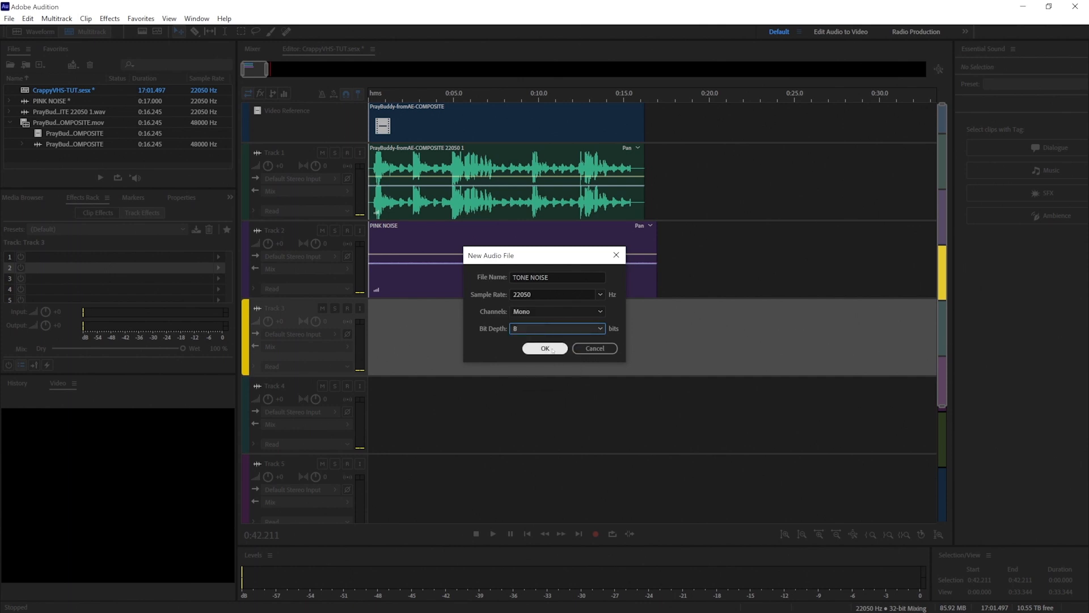
pyautogui.click(545, 349)
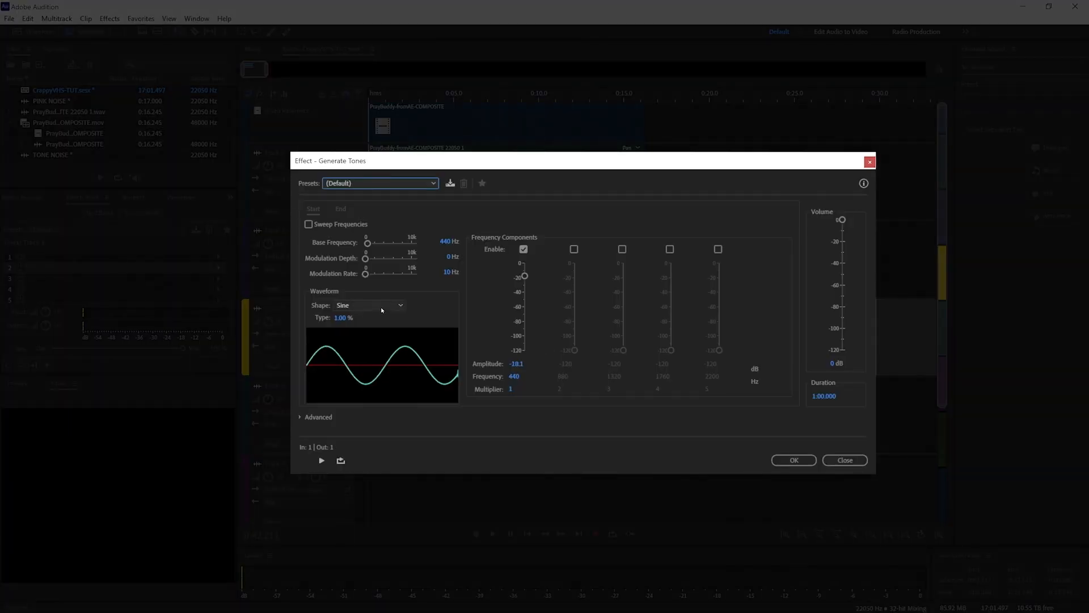
# Set the tone to a Triangle/Sawtooth shape at 60 Hz and preview it while varying the waveform type, ending at 50%
pyautogui.click(369, 306)
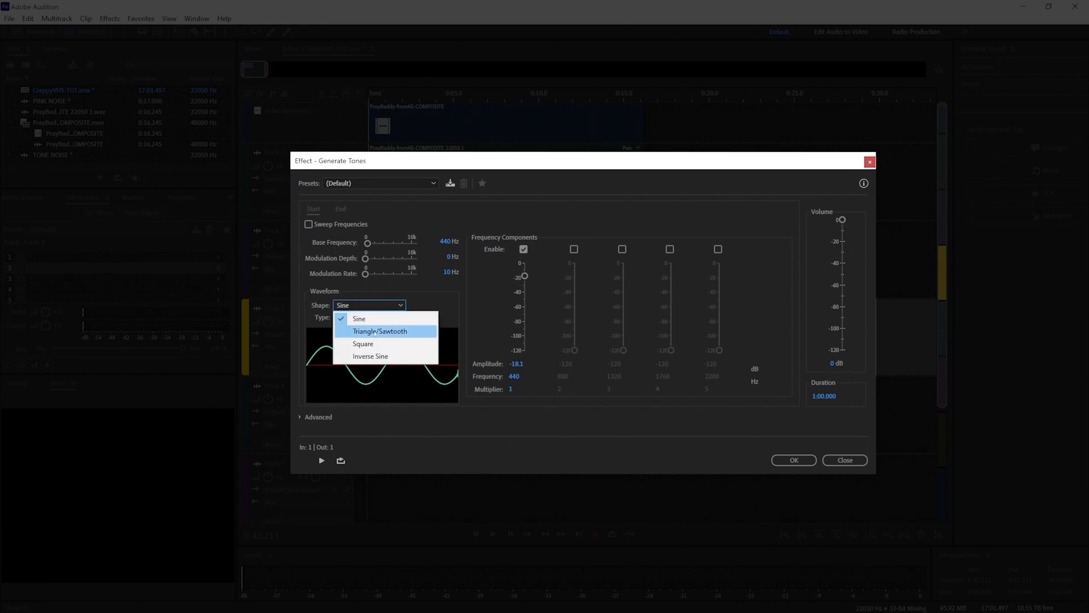
pyautogui.click(375, 331)
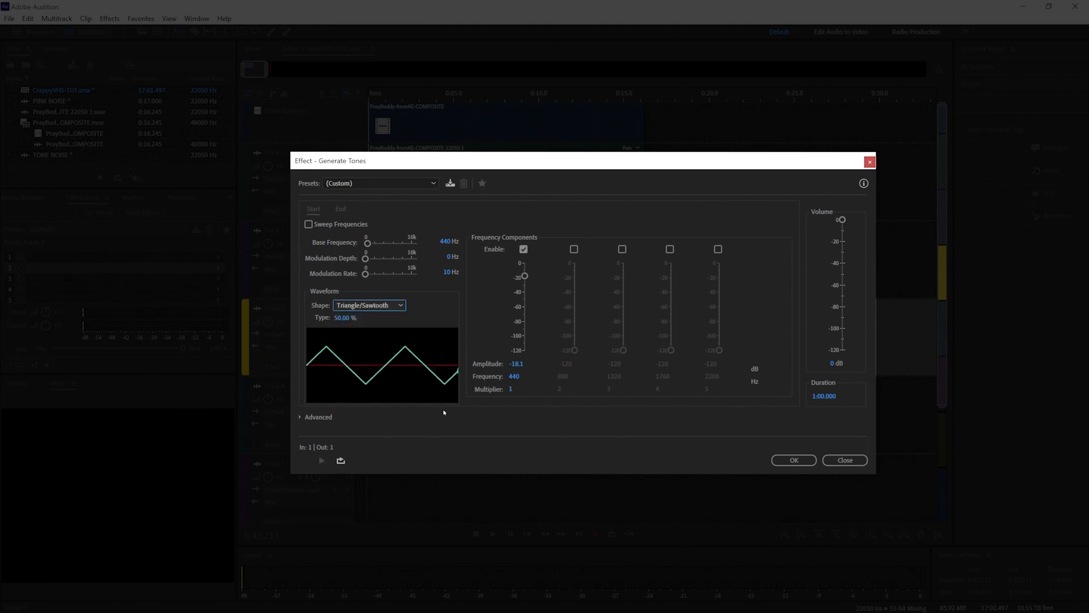
pyautogui.click(514, 377)
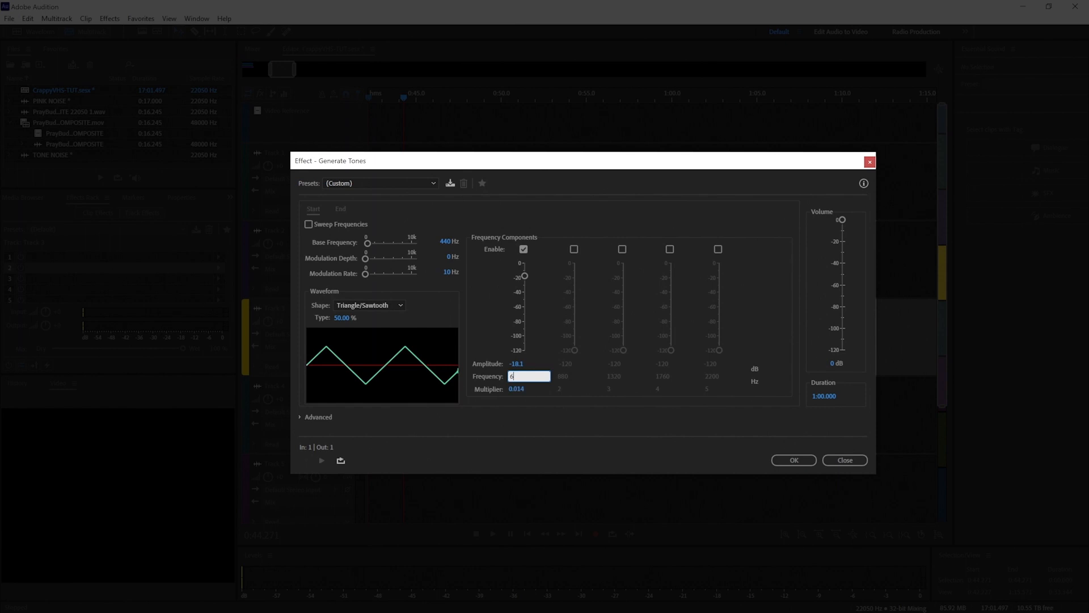
pyautogui.press('Return')
pyautogui.click(322, 461)
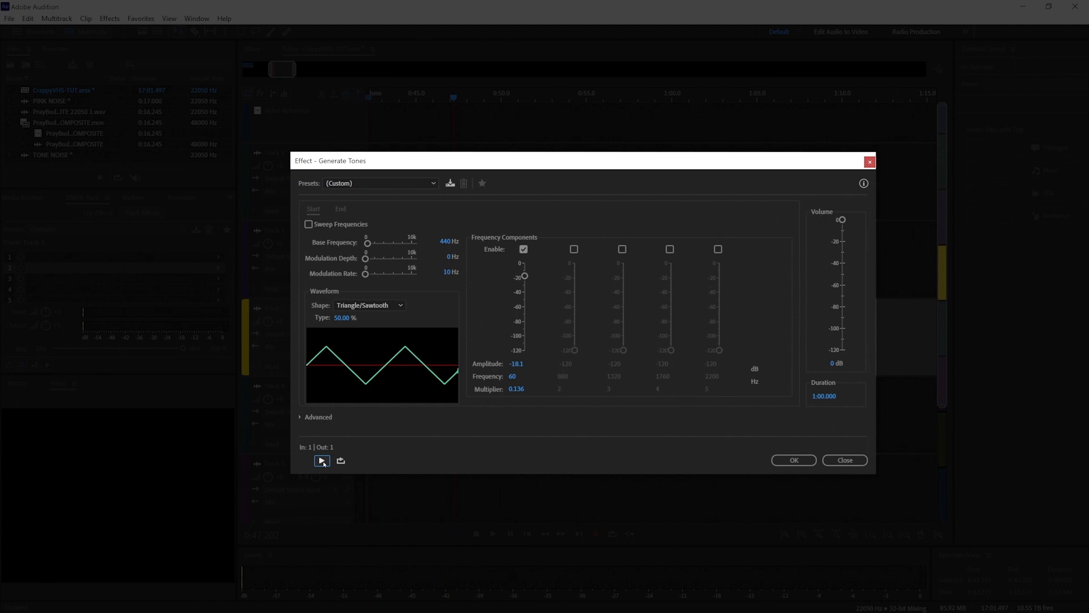
pyautogui.click(322, 460)
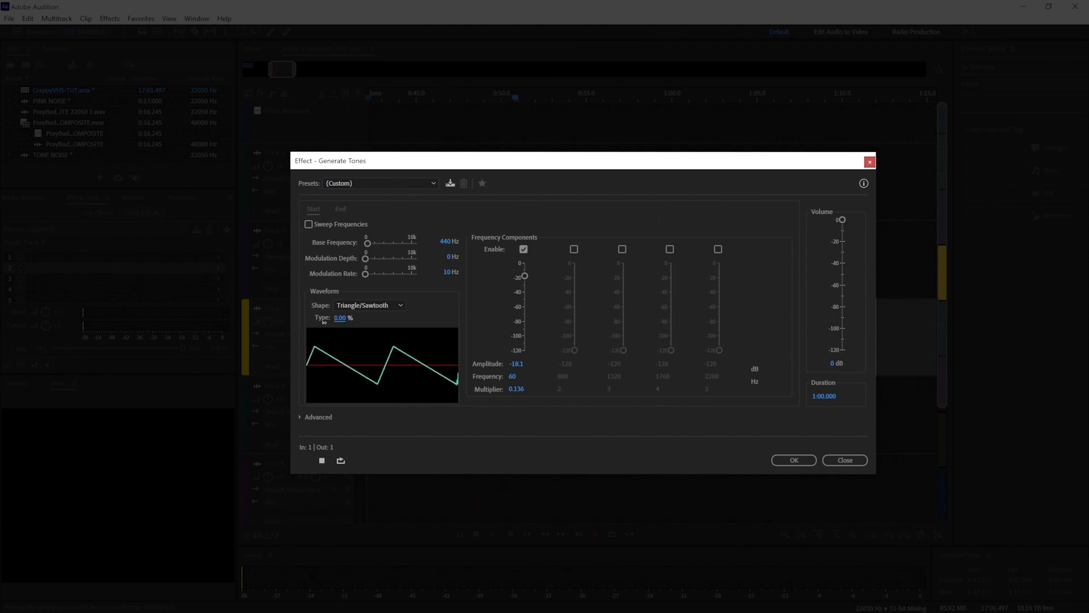
pyautogui.moveTo(369, 321)
pyautogui.mouseDown()
pyautogui.moveTo(377, 327)
pyautogui.moveTo(355, 320)
pyautogui.mouseUp()
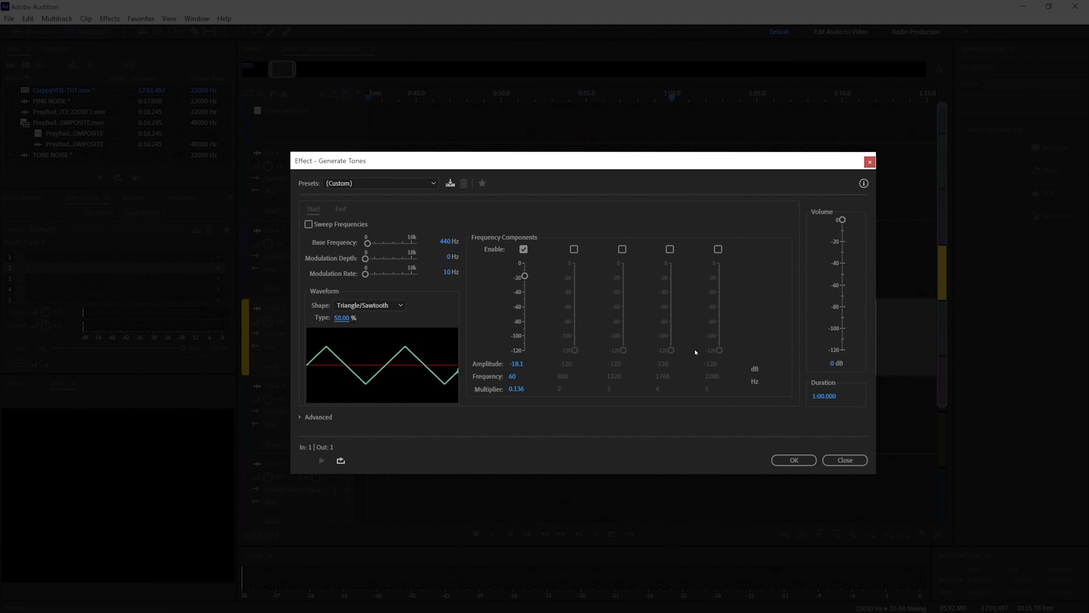
# Generate the tone with a duration of 0:17.000 and move its clip to the start of Track 3
pyautogui.click(815, 395)
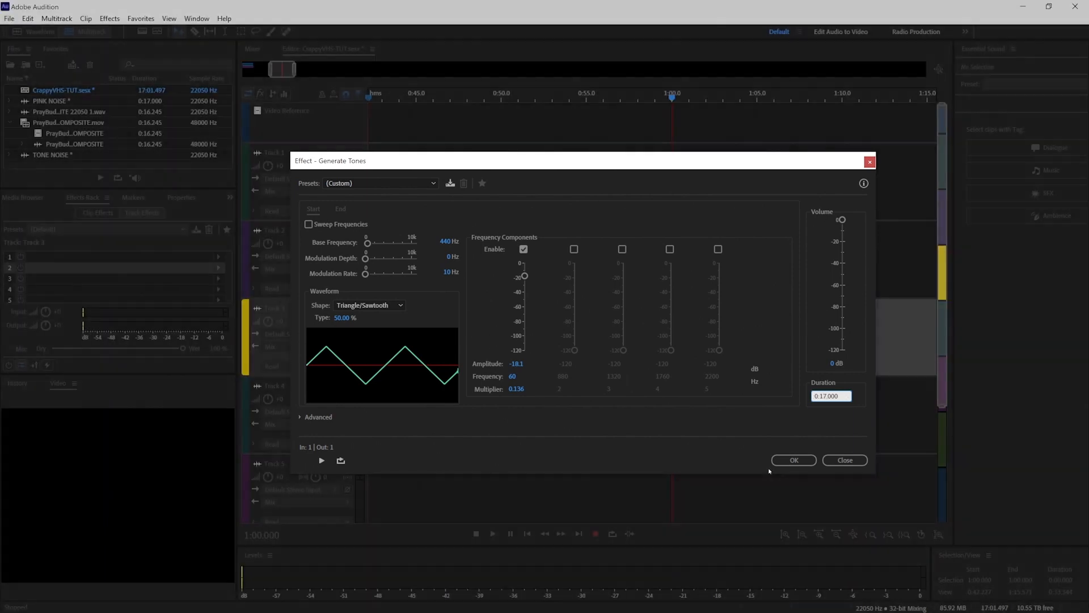
pyautogui.click(777, 459)
pyautogui.scroll(-4, 696, 374)
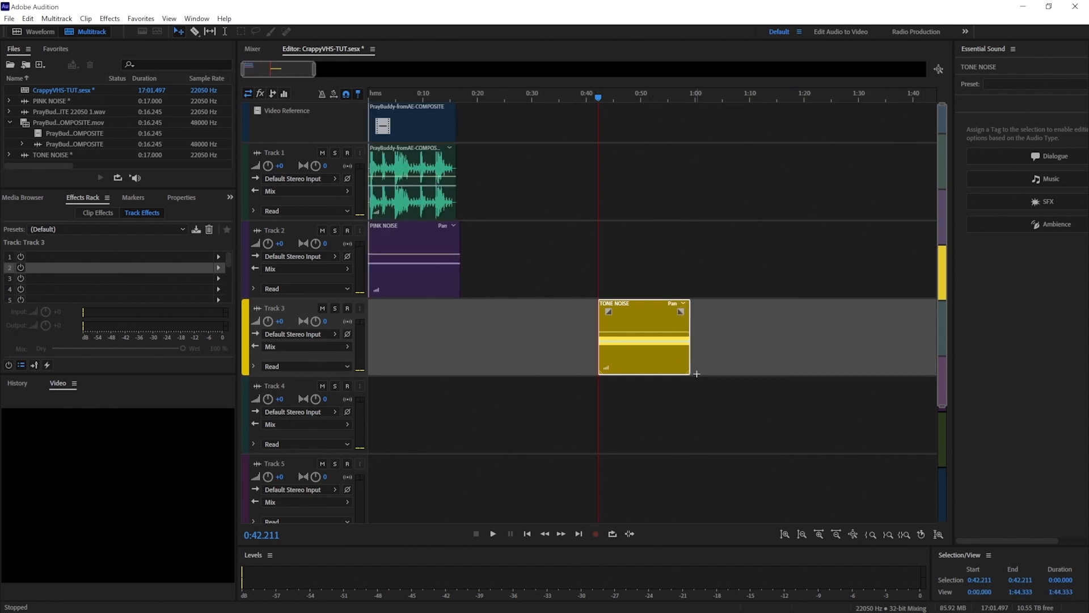
pyautogui.scroll(-2, 697, 374)
pyautogui.moveTo(596, 340); pyautogui.dragTo(425, 340)
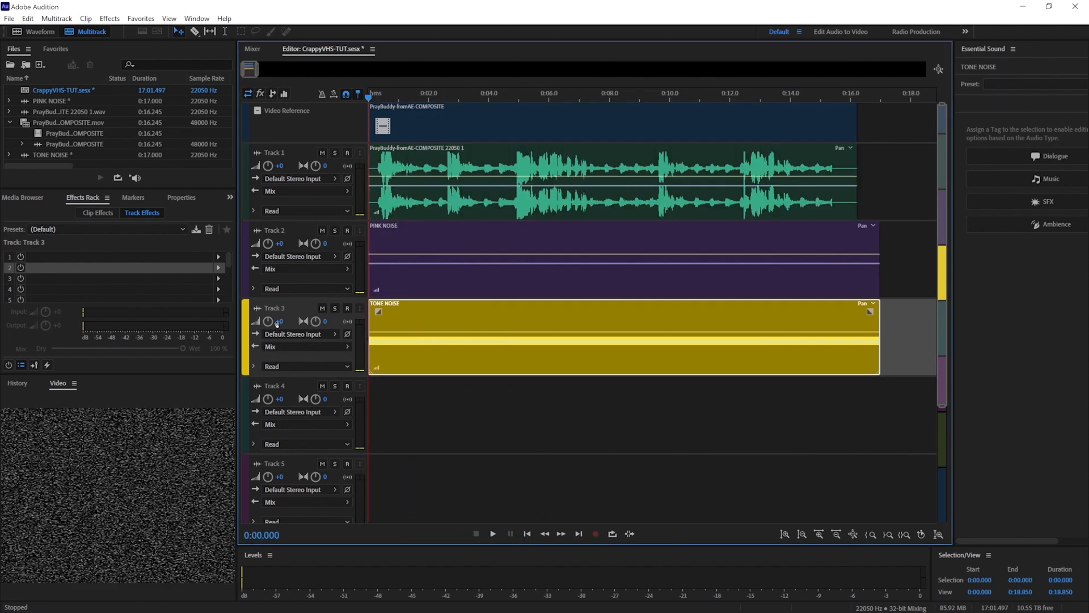
# Lower Track 3's volume to -5.7 dB while listening to the session
pyautogui.press('space')
pyautogui.moveTo(276, 322); pyautogui.dragTo(287, 321)
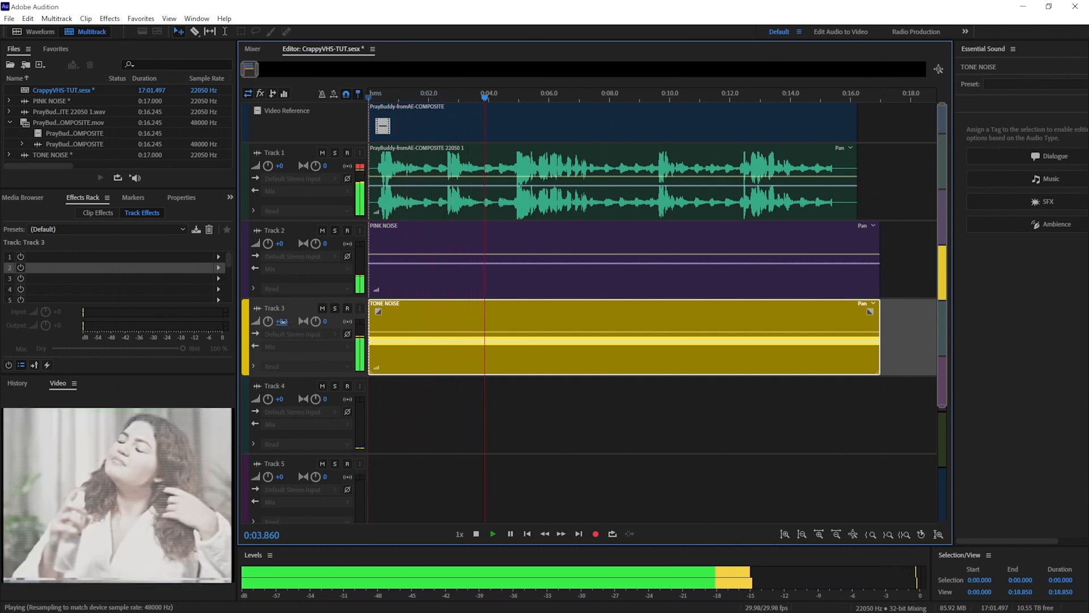
pyautogui.moveTo(282, 322)
pyautogui.mouseDown()
pyautogui.moveTo(313, 323)
pyautogui.moveTo(284, 324)
pyautogui.mouseUp()
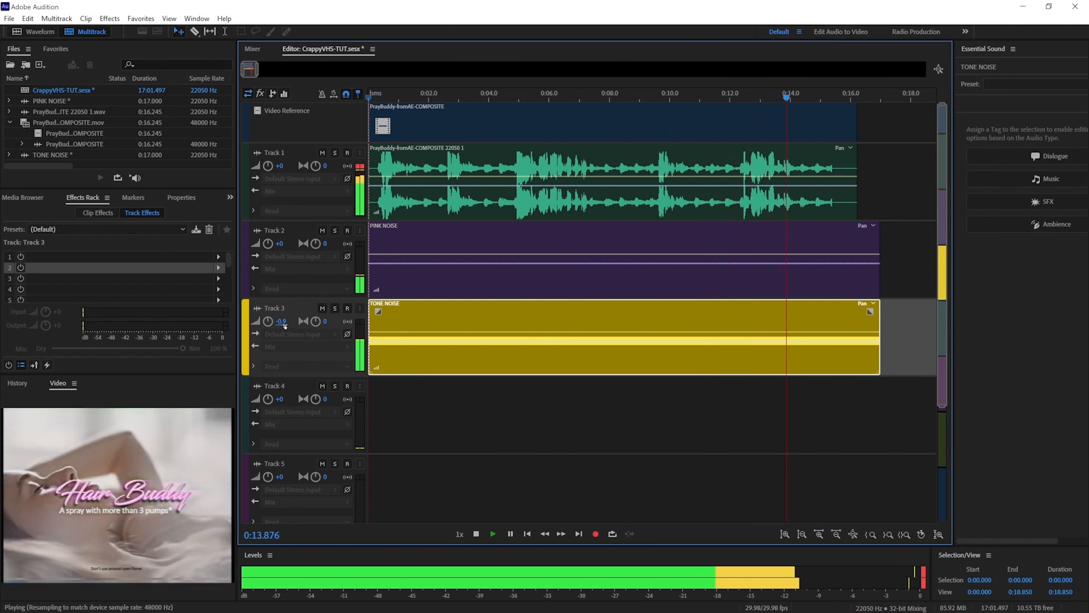
pyautogui.press('space')
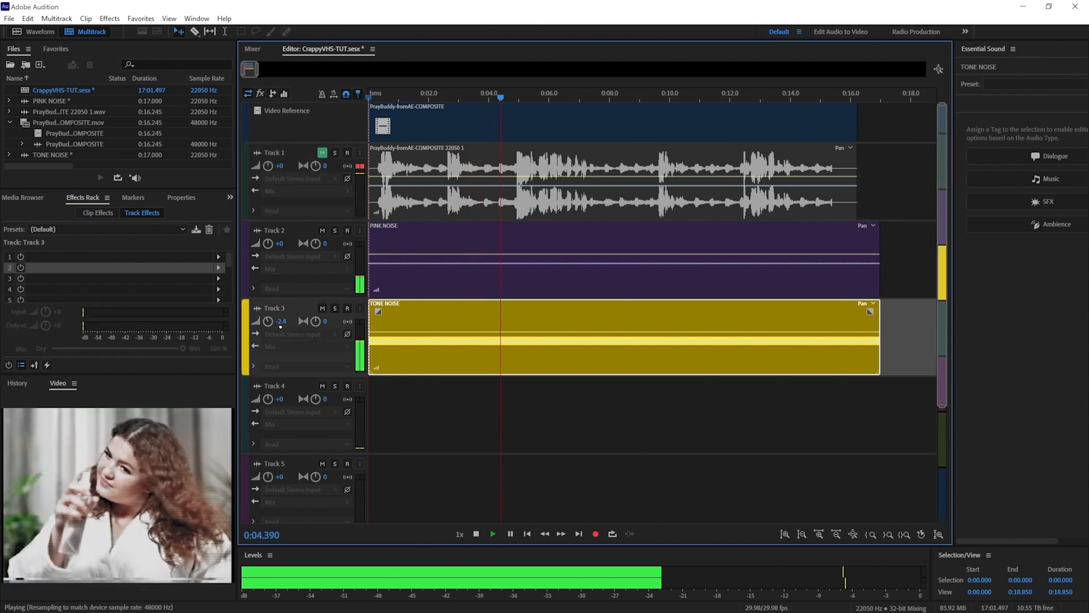
pyautogui.moveTo(280, 326); pyautogui.dragTo(276, 323)
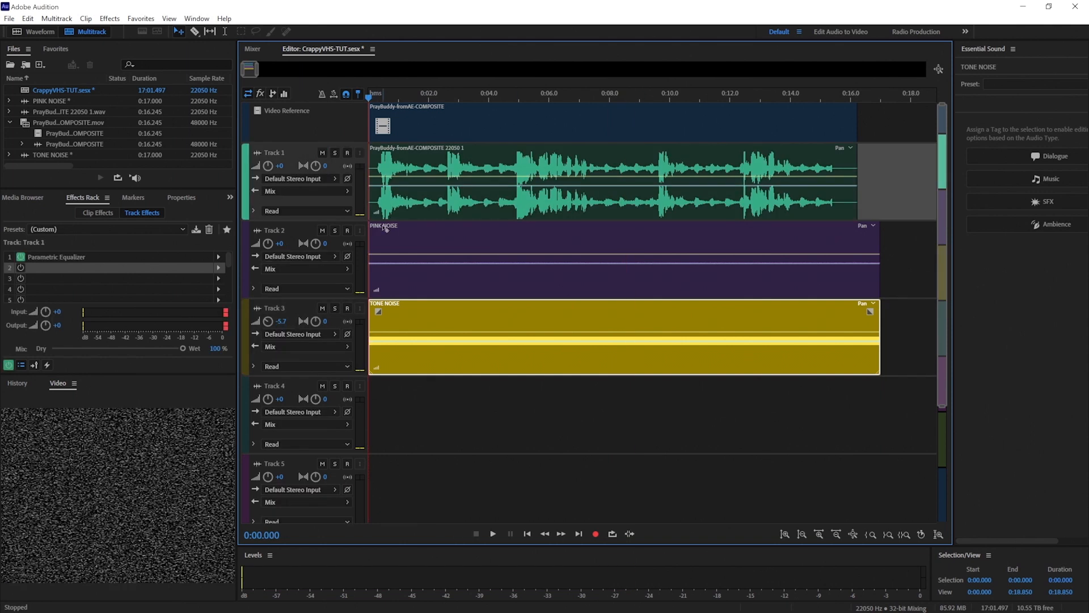
# Select the pink noise track, reveal its Volume automation lane and make the track taller
pyautogui.moveTo(370, 99); pyautogui.dragTo(346, 245)
pyautogui.click(282, 233)
pyautogui.click(388, 244)
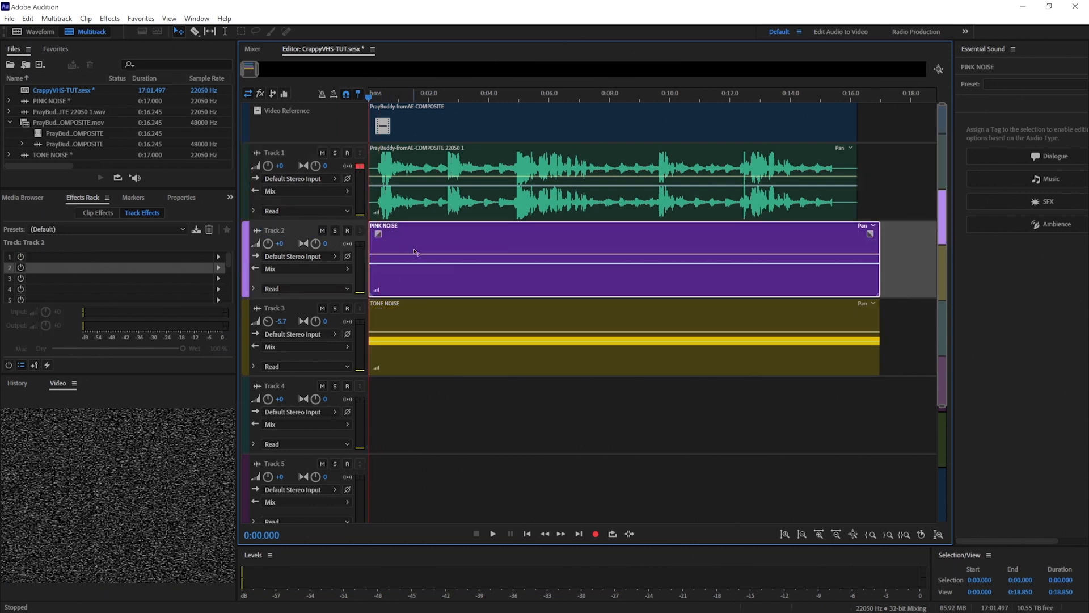
pyautogui.click(253, 289)
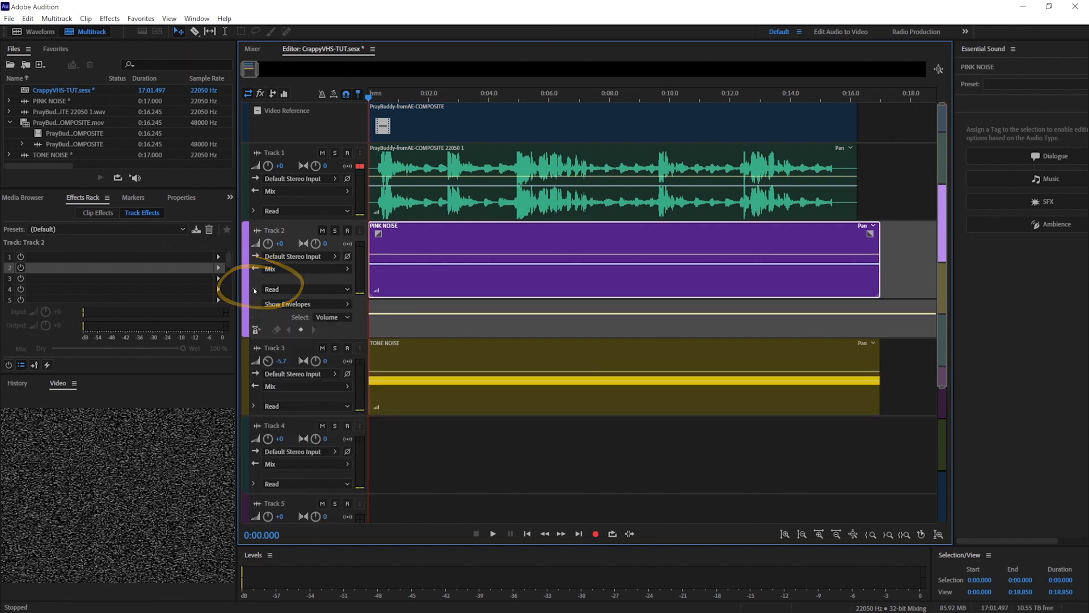
pyautogui.click(345, 318)
pyautogui.click(347, 319)
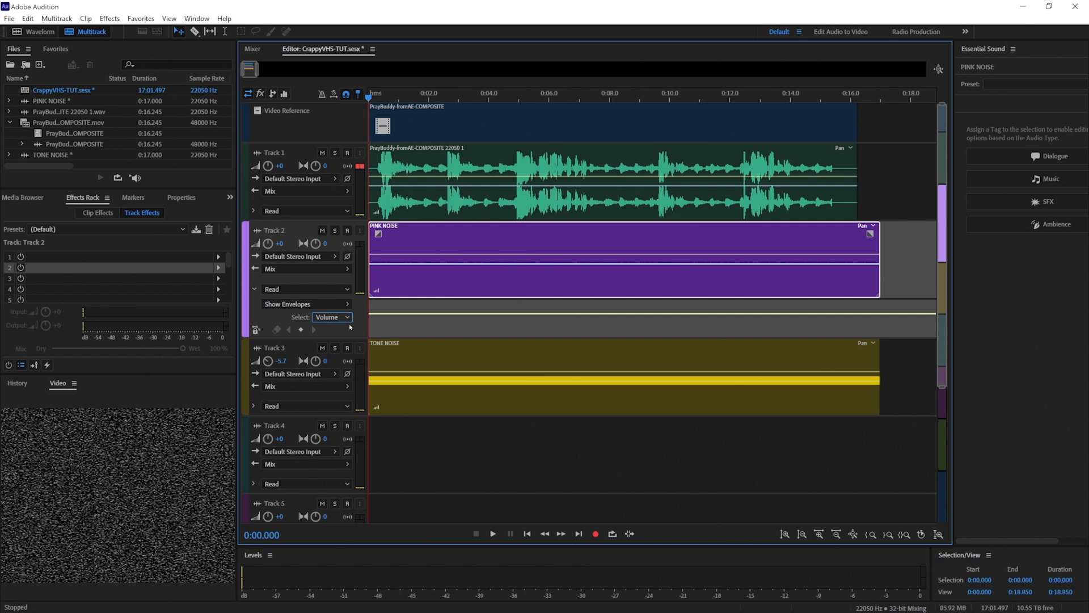
pyautogui.moveTo(362, 337); pyautogui.dragTo(361, 369)
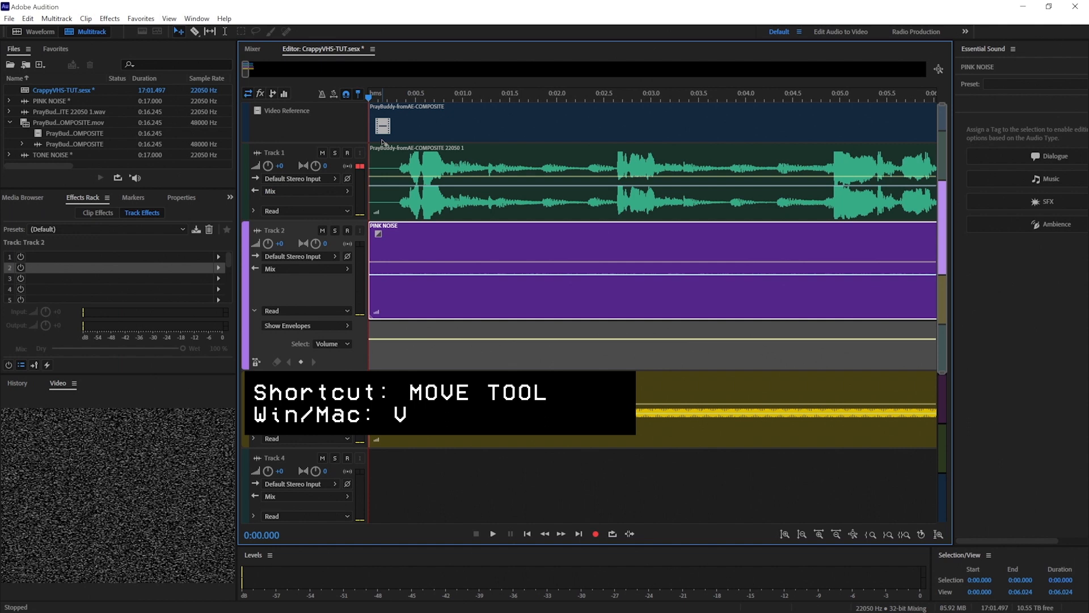
# Enlarge the video preview and scrub the playhead to 0:00.673
pyautogui.moveTo(370, 99); pyautogui.dragTo(394, 103)
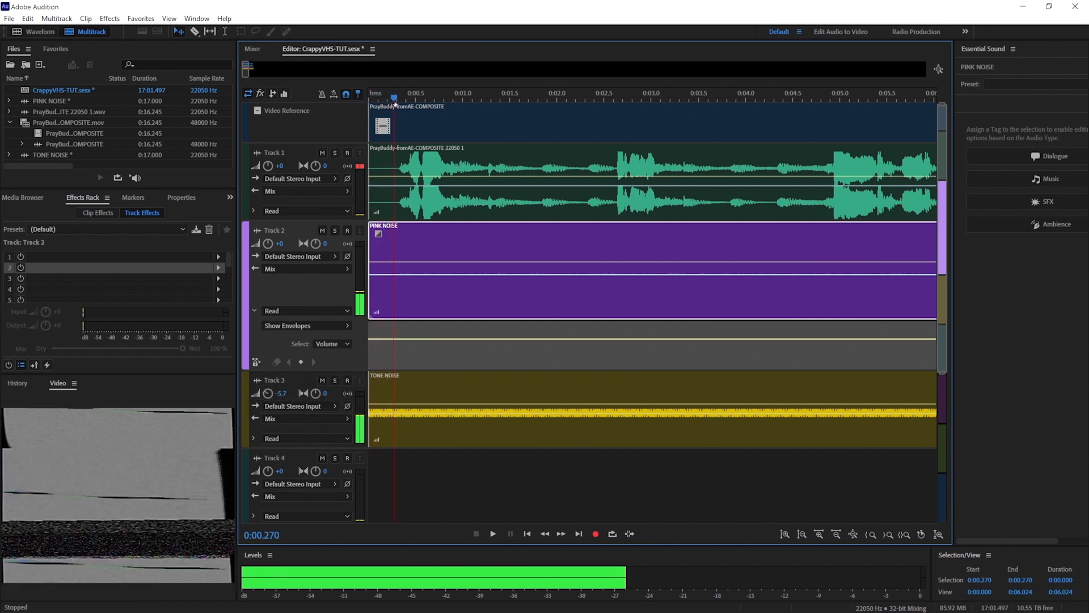
pyautogui.moveTo(237, 370); pyautogui.dragTo(358, 370)
pyautogui.moveTo(527, 98); pyautogui.dragTo(554, 98)
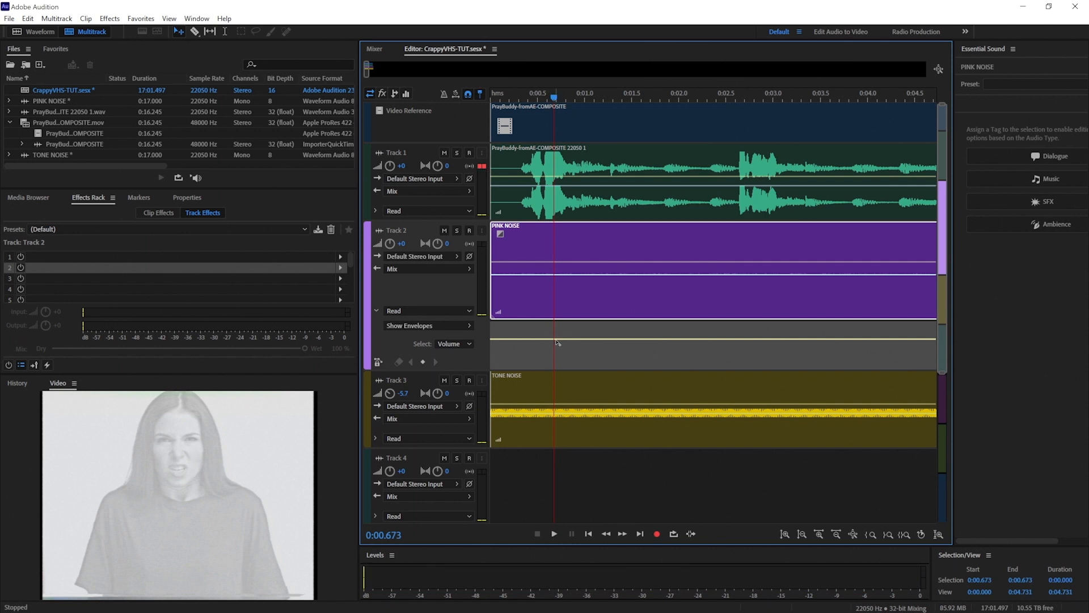
# Add volume keyframes on Track 2 around 0:00.673, raise the level before them to +15 dB and listen from the start
pyautogui.click(555, 339)
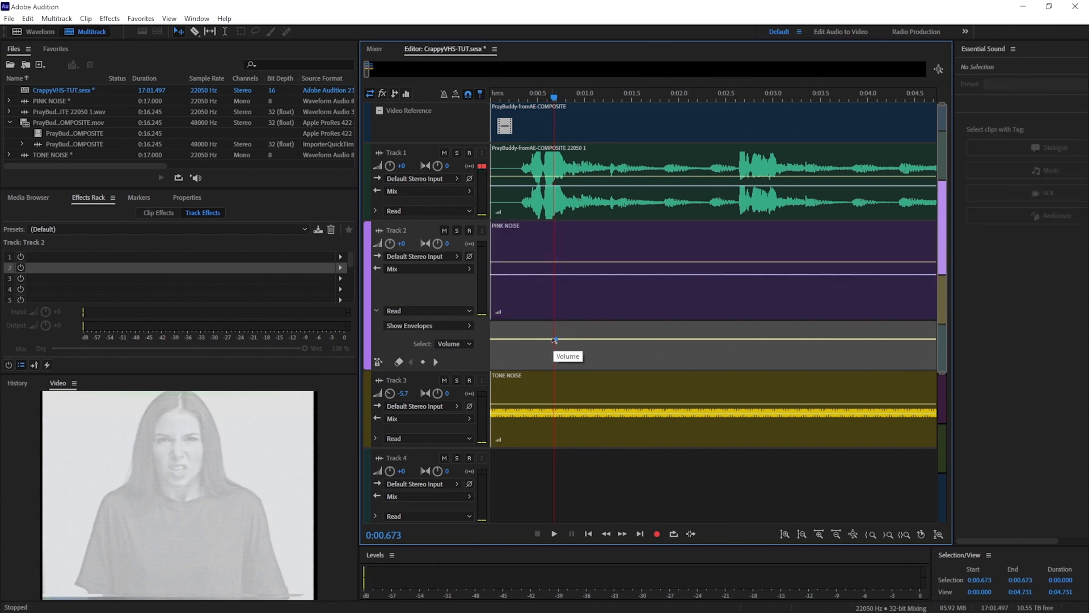
pyautogui.moveTo(554, 340); pyautogui.dragTo(552, 325)
pyautogui.press('Home')
pyautogui.press('space')
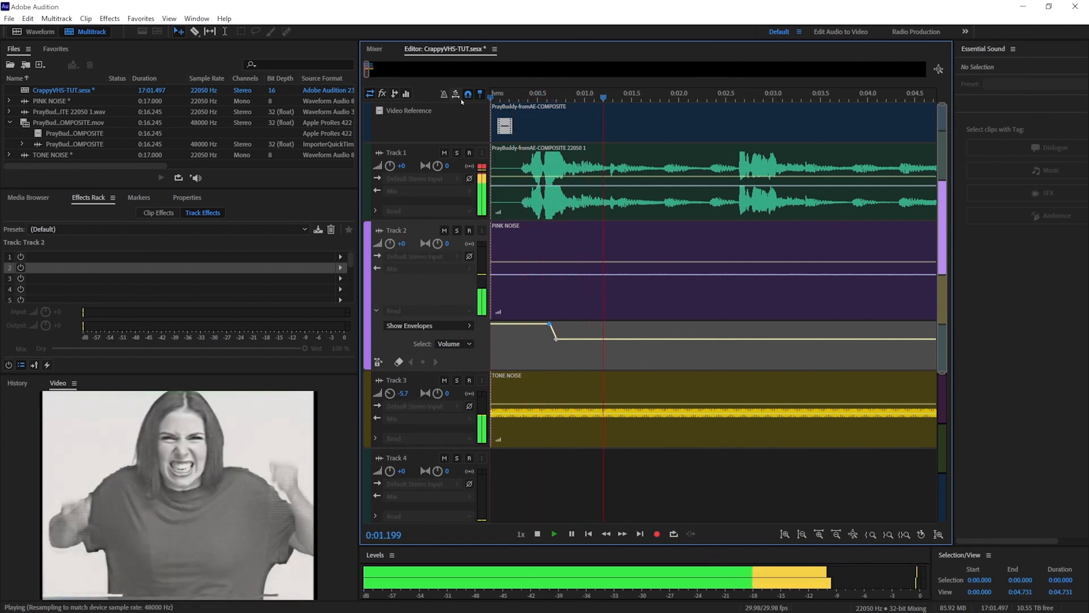
pyautogui.press('space')
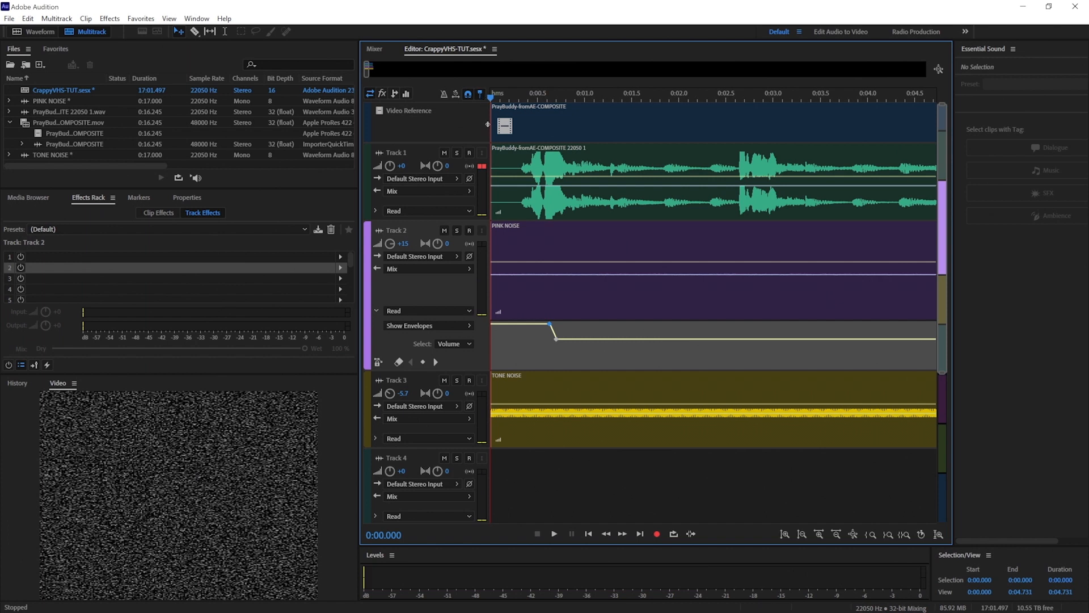
pyautogui.press('space')
pyautogui.press('space')
# Fade in Track 2's volume envelope from about -20.3 dB at the start and play the session to check it
pyautogui.moveTo(494, 327); pyautogui.dragTo(492, 366)
pyautogui.click(490, 98)
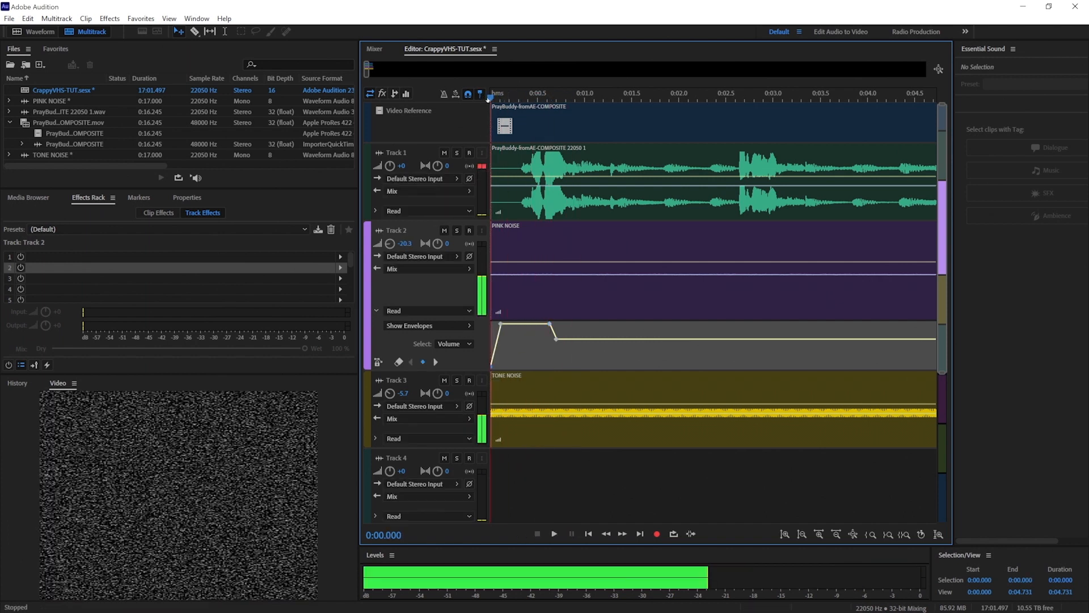
pyautogui.press('space')
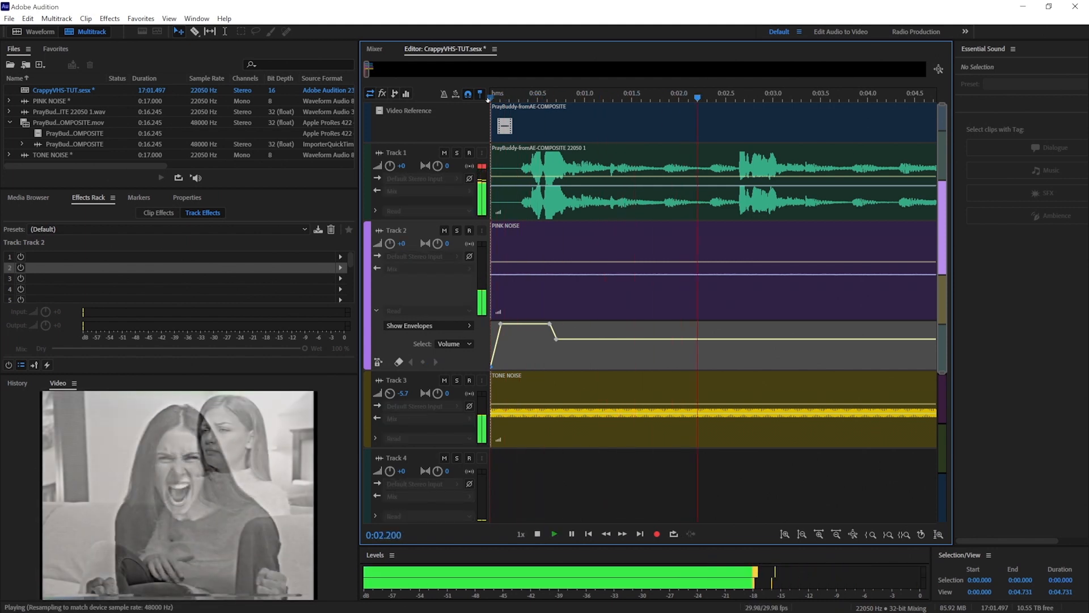
# Play the opening from the start, then slope the end of Track 2's first volume boost slightly downward
pyautogui.press('space')
pyautogui.scroll(-2, 483, 97)
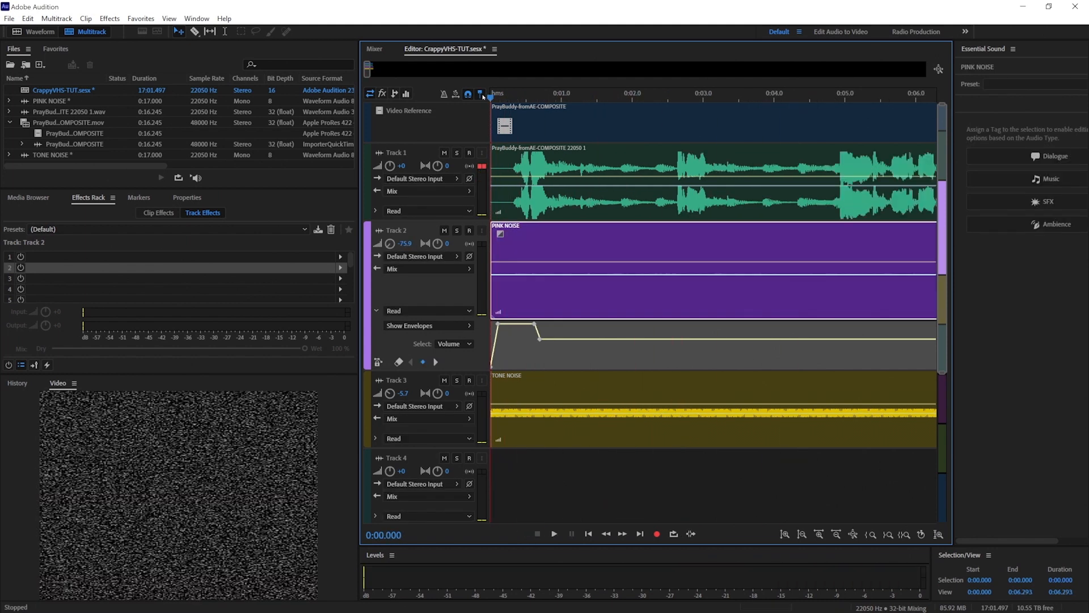
pyautogui.scroll(-1, 483, 97)
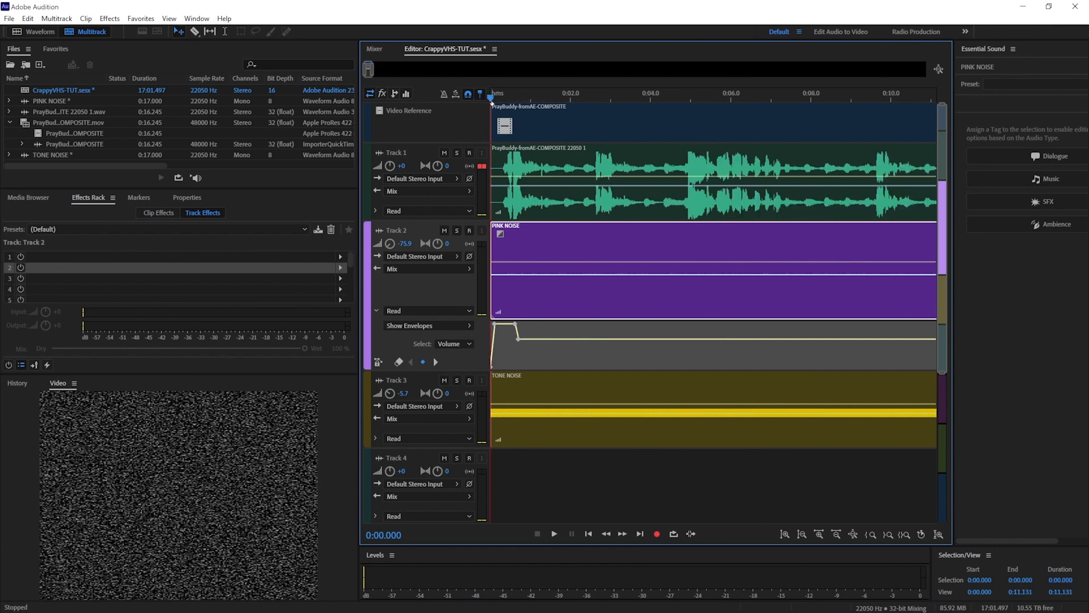
pyautogui.press('space')
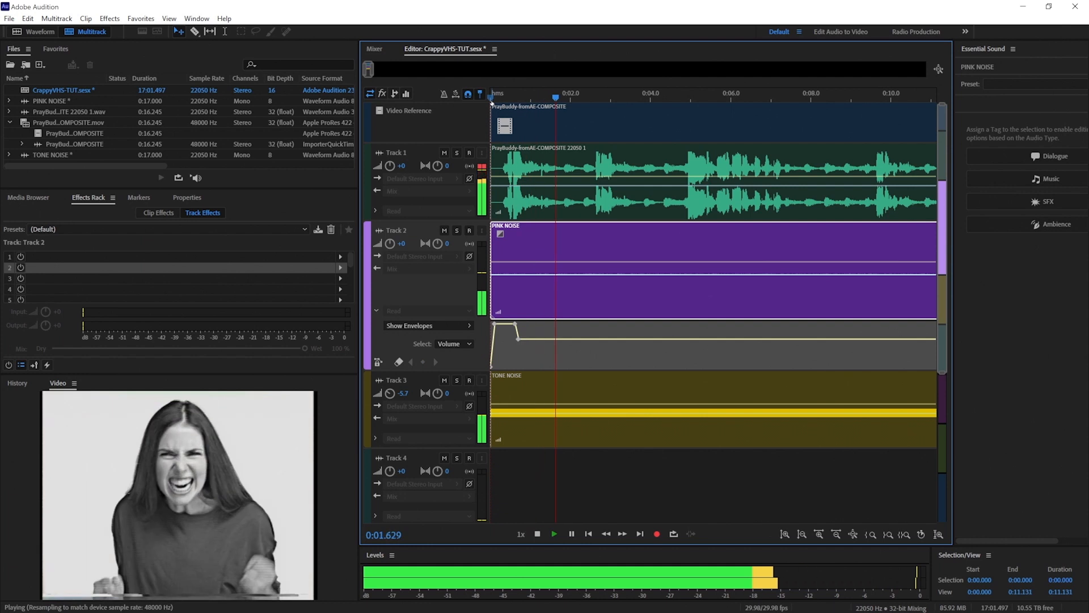
pyautogui.press('space')
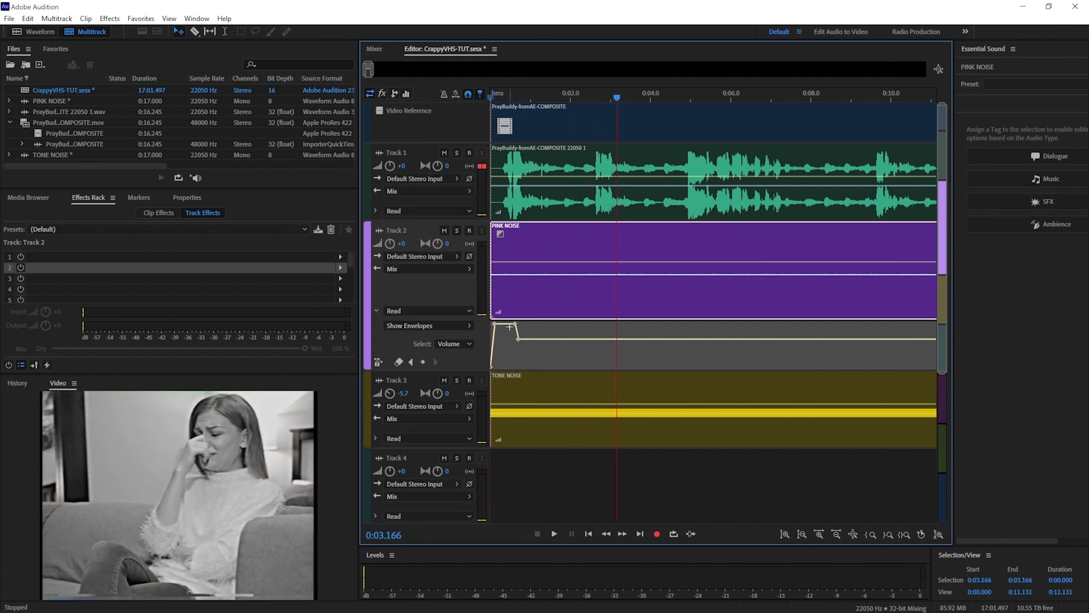
pyautogui.click(511, 328)
pyautogui.moveTo(495, 325); pyautogui.dragTo(512, 327)
# Move the playhead to the shot change at 0:06.527 and add two close volume keyframes to Track 2 around it
pyautogui.scroll(-3, 510, 95)
pyautogui.click(608, 93)
pyautogui.scroll(2, 603, 58)
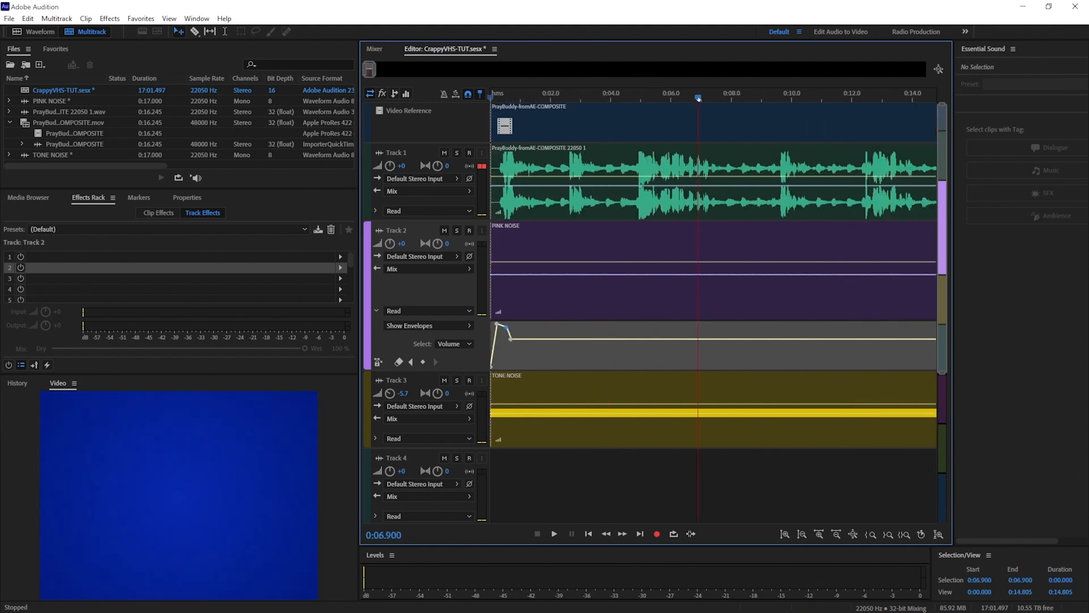
pyautogui.moveTo(698, 99); pyautogui.dragTo(686, 99)
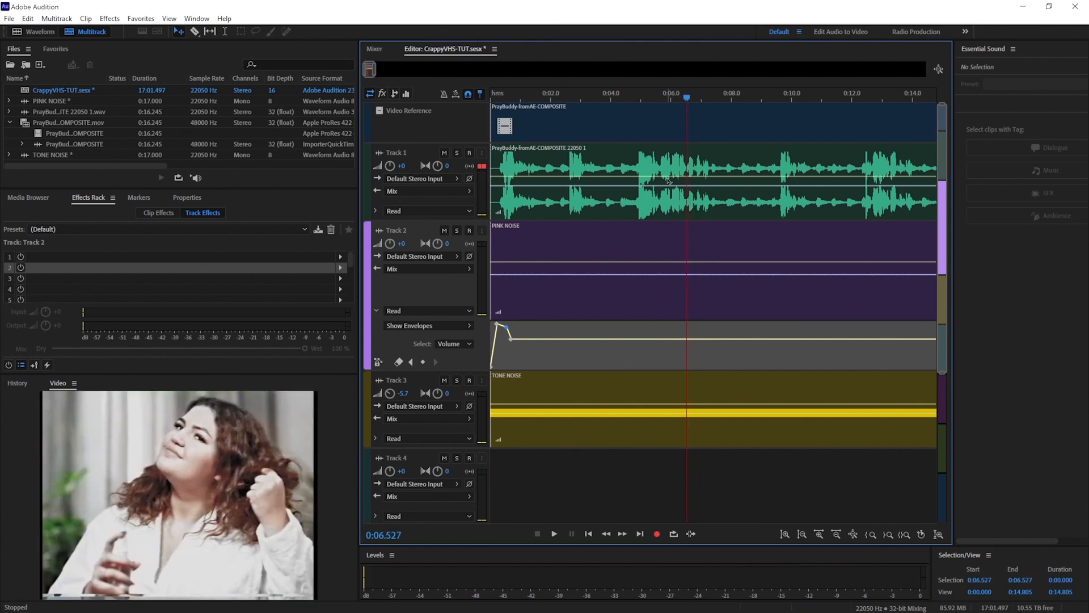
pyautogui.press('=')
pyautogui.press('=')
pyautogui.press('=')
pyautogui.press('=')
pyautogui.click(708, 339)
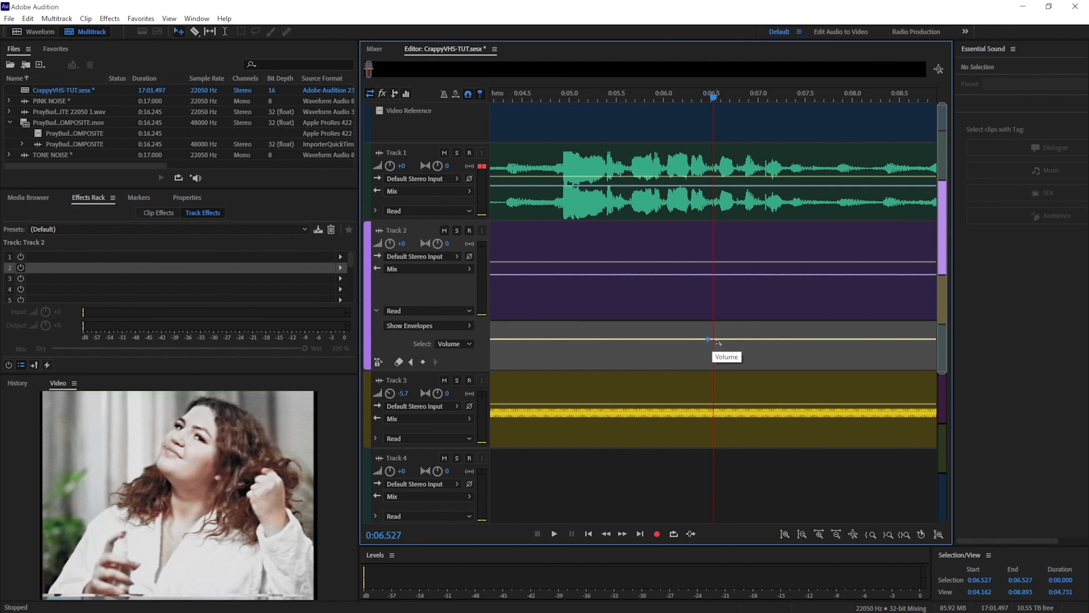
pyautogui.click(715, 340)
# Raise Track 2's volume to +15 dB between about 0:06.5 and 0:07.288, returning to normal at the end, and play it from 0:06.200
pyautogui.moveTo(714, 97); pyautogui.dragTo(785, 122)
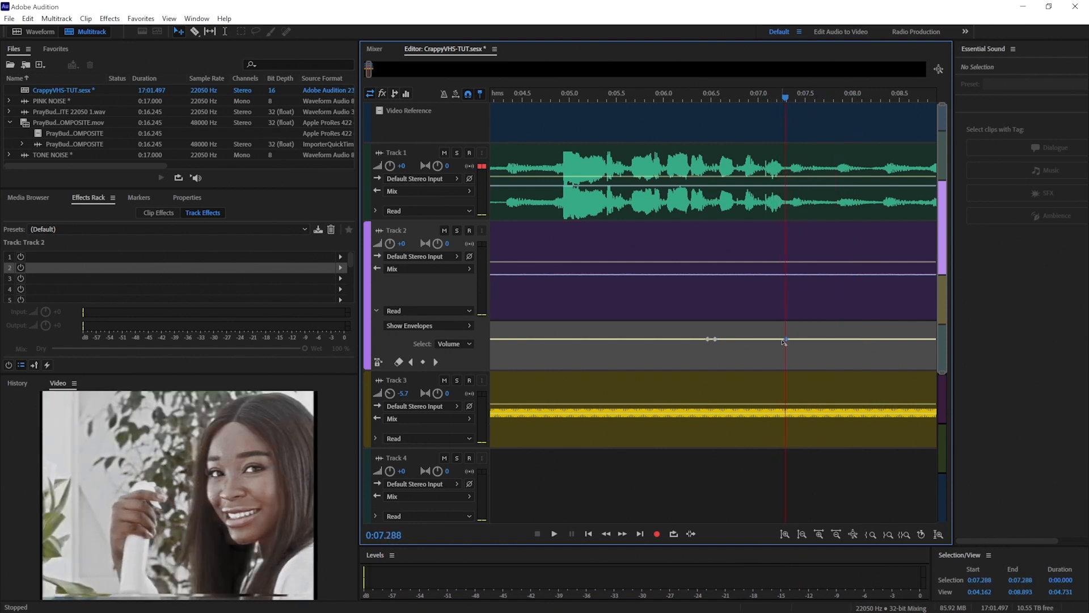
pyautogui.click(715, 339)
pyautogui.moveTo(716, 341); pyautogui.dragTo(717, 326)
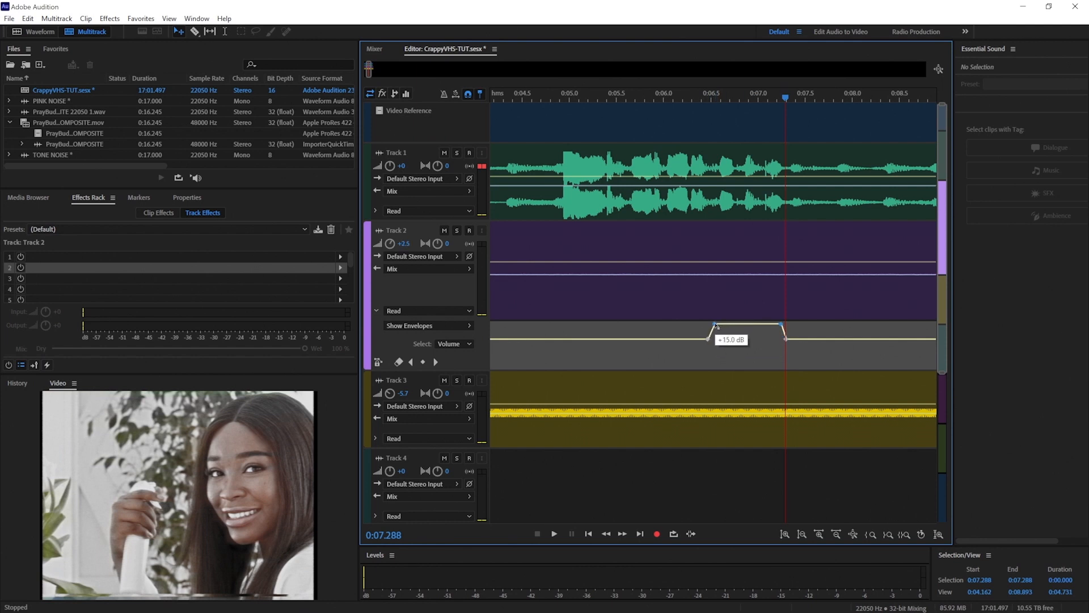
pyautogui.click(683, 109)
pyautogui.press('space')
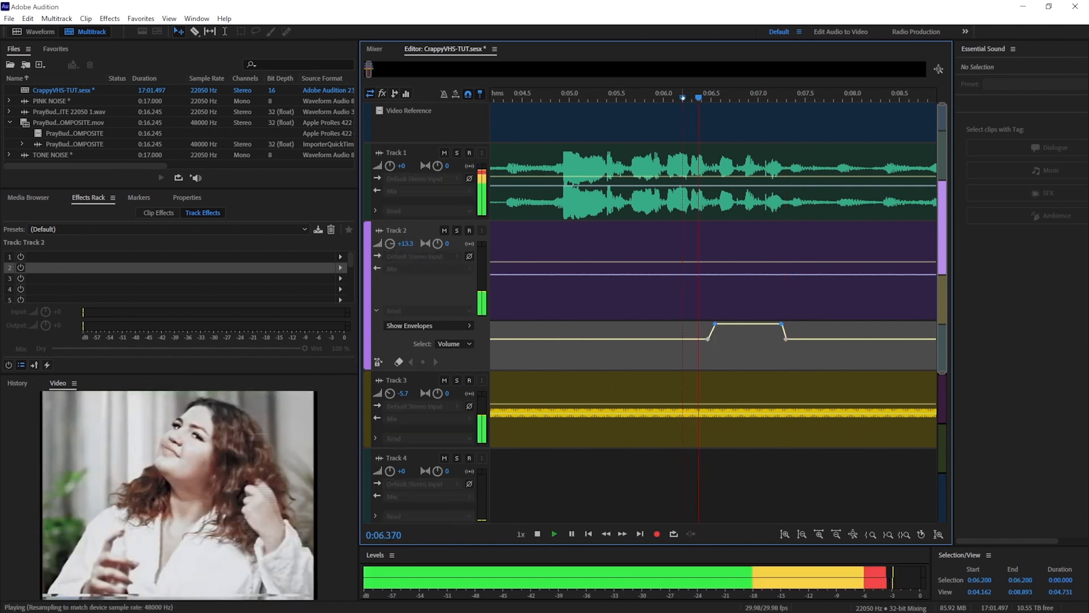
# Add keyframes inside the raised section to dip Track 2's volume around 0:06.8 and partly around 0:07.0, then play from 0:06.176
pyautogui.click(732, 325)
pyautogui.press('space')
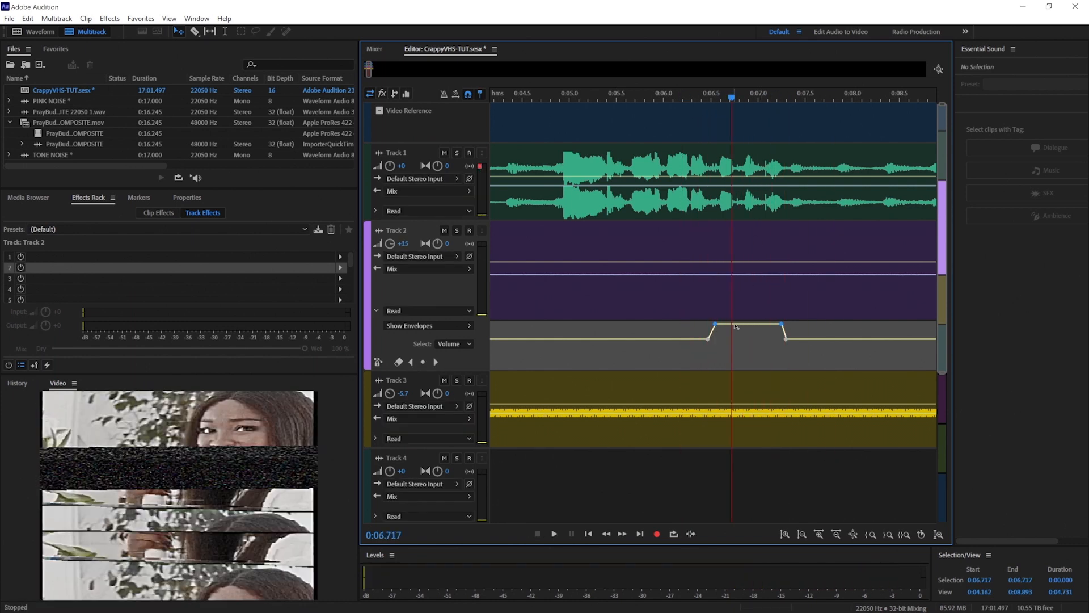
pyautogui.click(746, 325)
pyautogui.moveTo(741, 324)
pyautogui.mouseDown()
pyautogui.moveTo(741, 339)
pyautogui.moveTo(761, 332)
pyautogui.mouseUp()
pyautogui.moveTo(731, 97); pyautogui.dragTo(681, 98)
pyautogui.press('space')
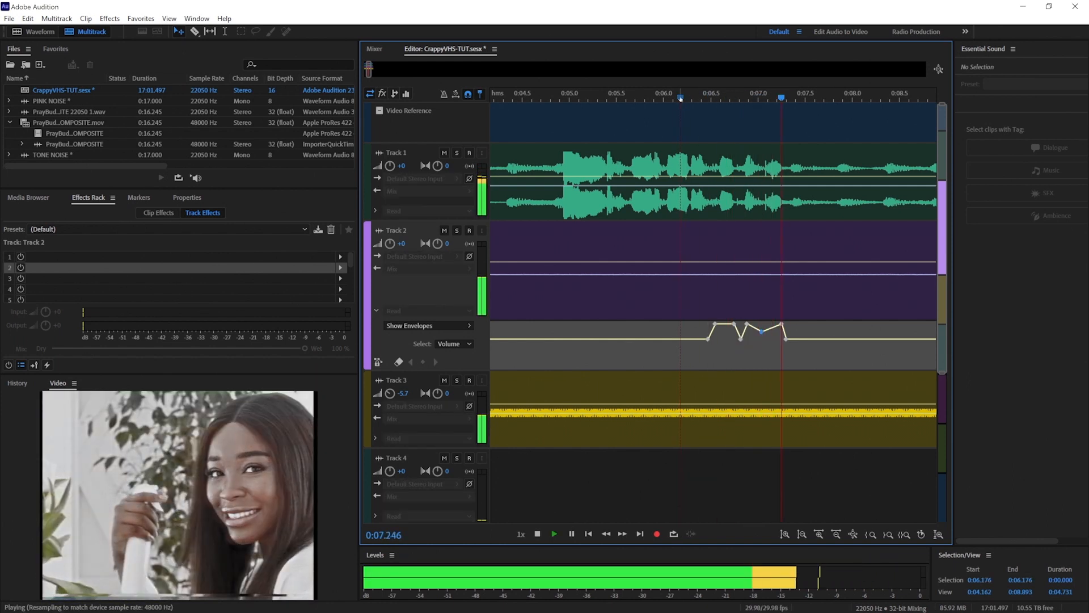
# Lower the keyframe just before the deep dip on Track 2 to about +10.5 dB and replay from 0:06.110
pyautogui.press('space')
pyautogui.moveTo(735, 324); pyautogui.dragTo(731, 328)
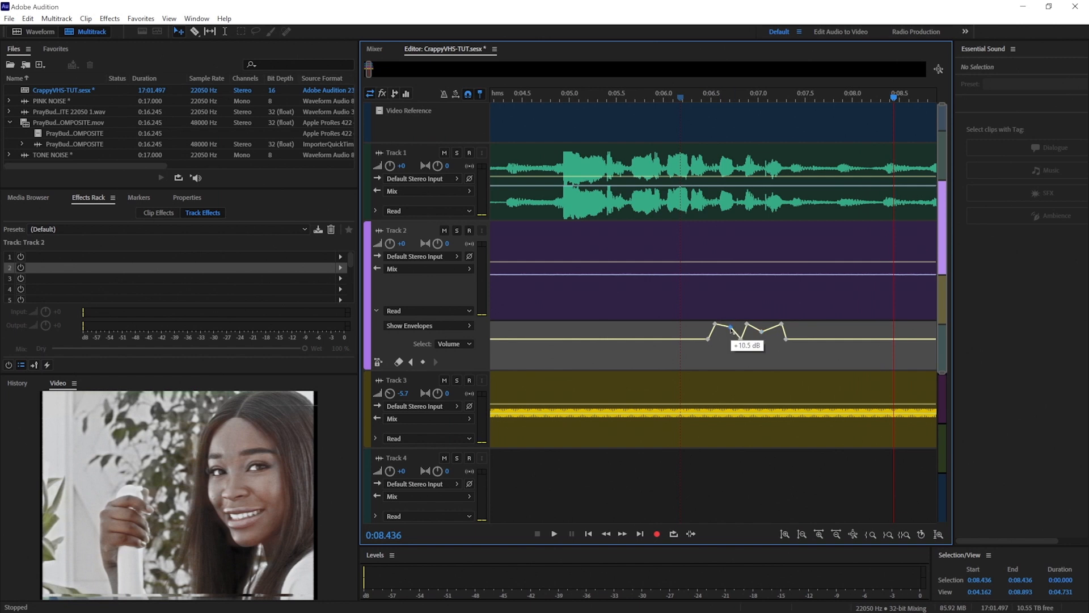
pyautogui.click(675, 96)
pyautogui.press('space')
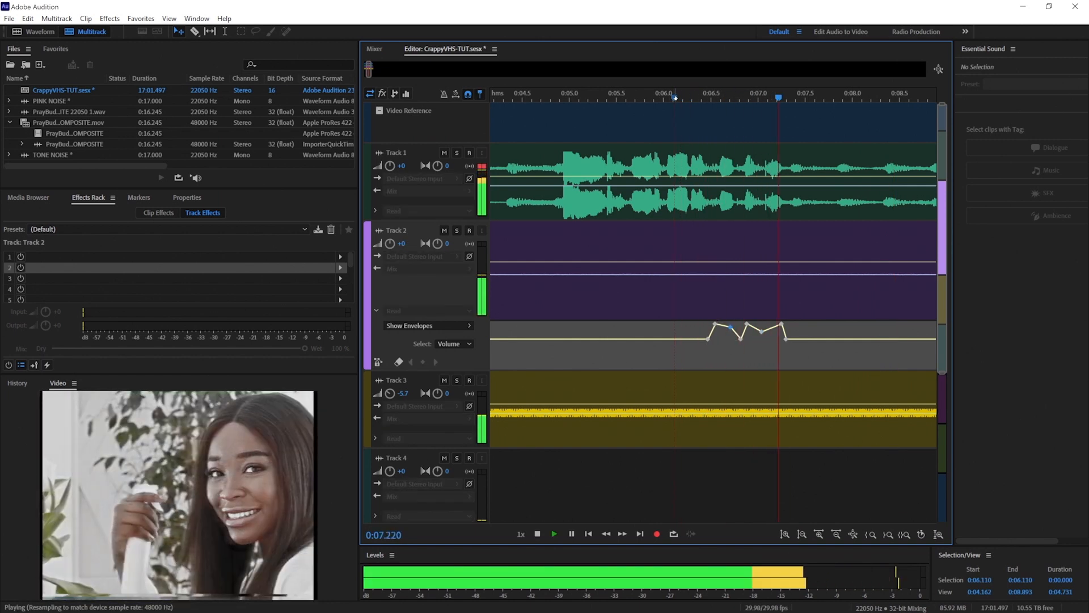
pyautogui.press('space')
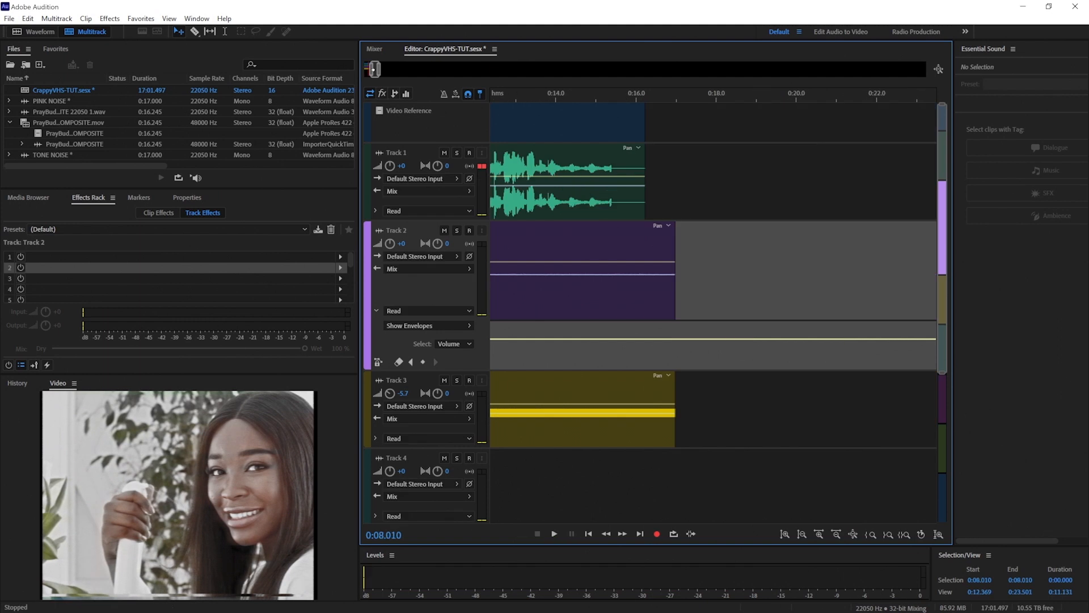
# Go to 0:15.145 near the end and raise Track 2's volume envelope sharply there with keyframes
pyautogui.moveTo(374, 70); pyautogui.dragTo(373, 69)
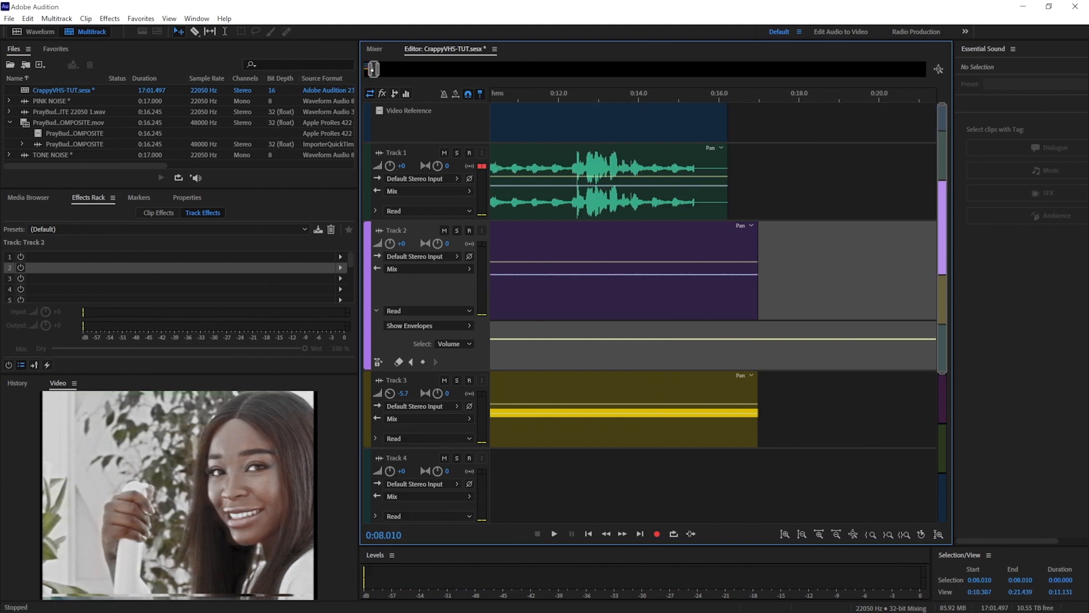
pyautogui.click(573, 97)
pyautogui.moveTo(574, 98); pyautogui.dragTo(685, 110)
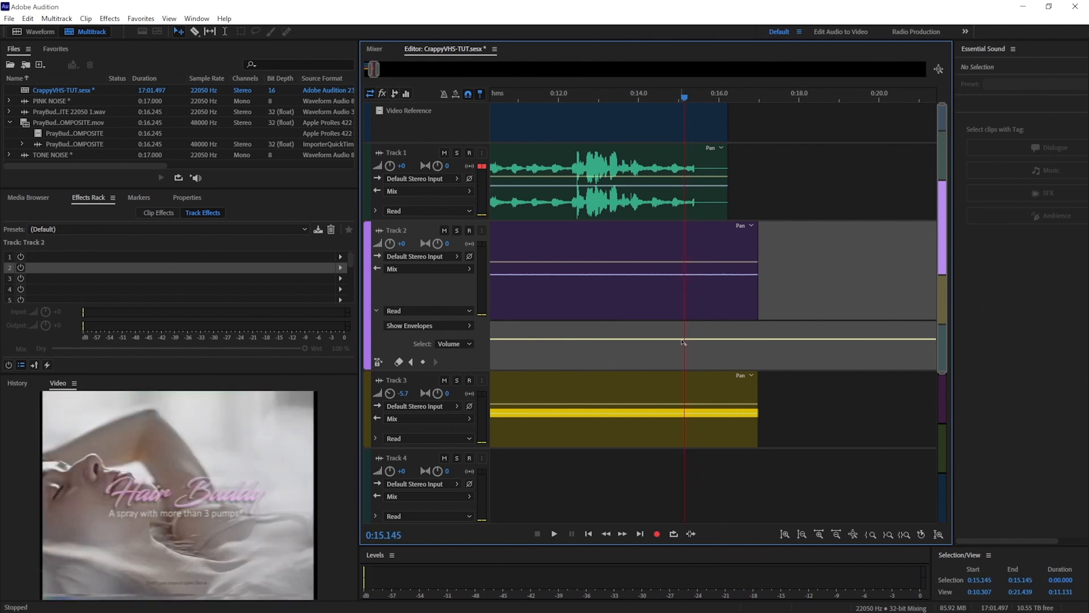
pyautogui.moveTo(687, 339); pyautogui.dragTo(689, 324)
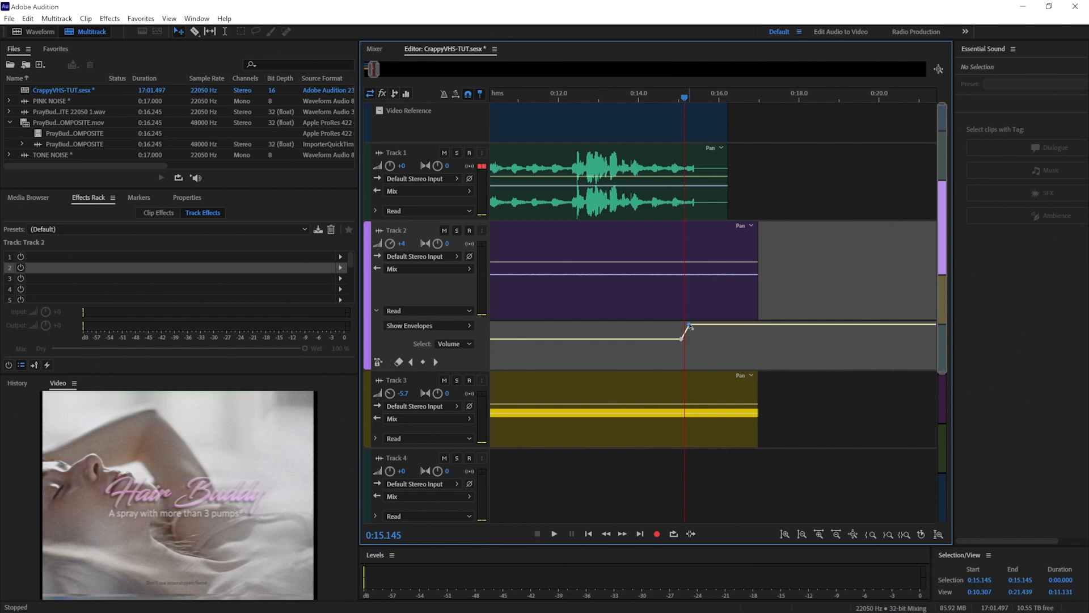
# Fade Track 2's volume out to silence by about 0:16.25, play the ending and adjust the final keyframe
pyautogui.click(655, 97)
pyautogui.press('space')
pyautogui.press('space')
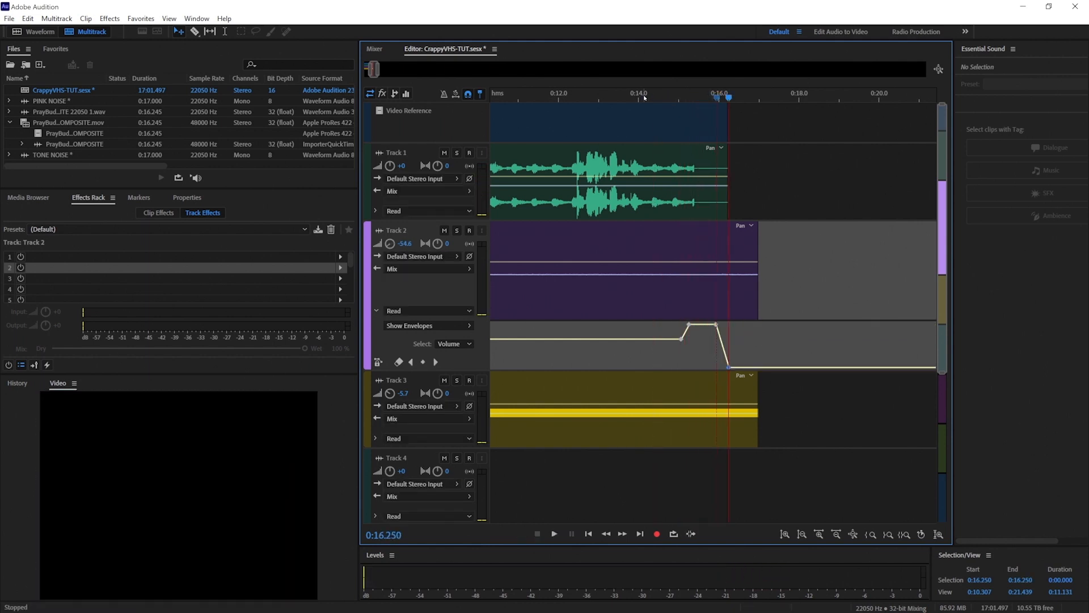
pyautogui.click(643, 98)
pyautogui.press('space')
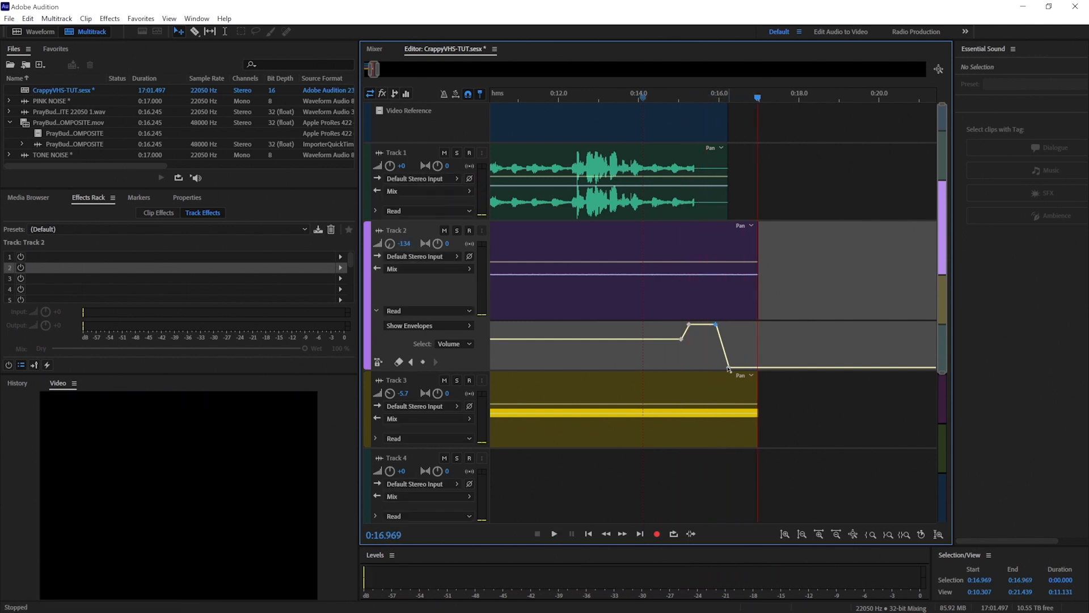
pyautogui.moveTo(730, 369); pyautogui.dragTo(719, 371)
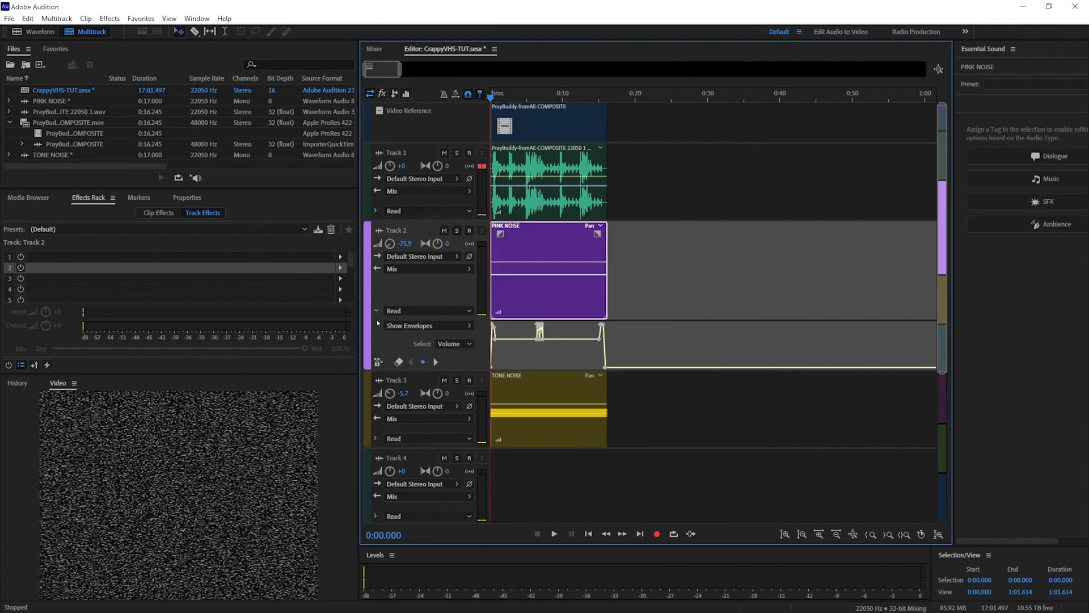
# Collapse Track 2's automation lane and rename the three audio tracks MAIN AUDIO, PINK NOISE and TONE
pyautogui.click(376, 310)
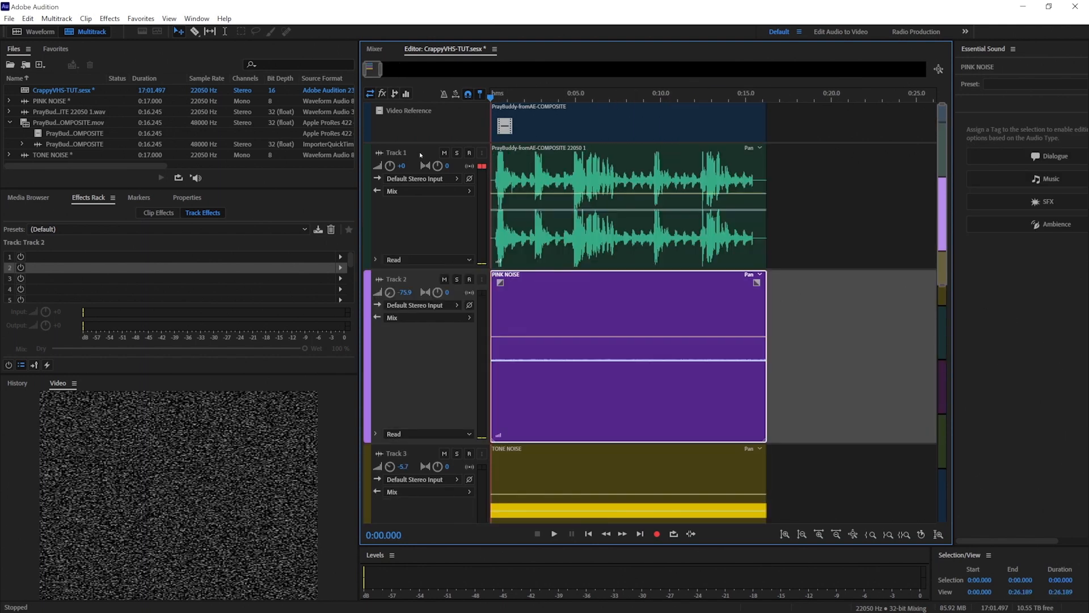
pyautogui.click(419, 152)
pyautogui.click(418, 152)
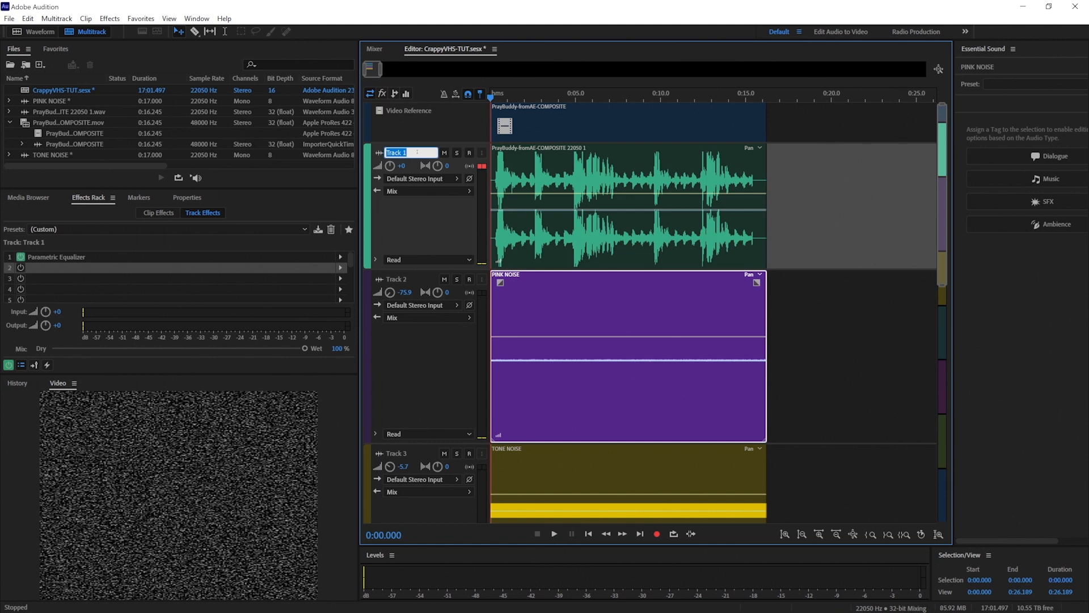
pyautogui.write('MAIN AUDIO')
pyautogui.click(383, 279)
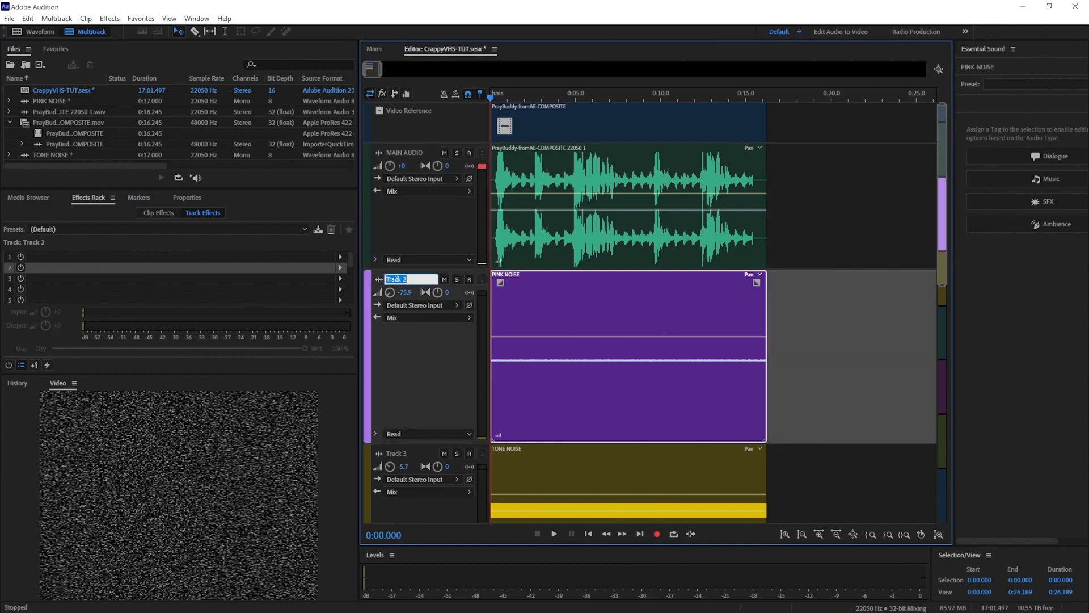
pyautogui.write('PINK NOISE')
pyautogui.click(376, 453)
pyautogui.write('TON')
pyautogui.write('E')
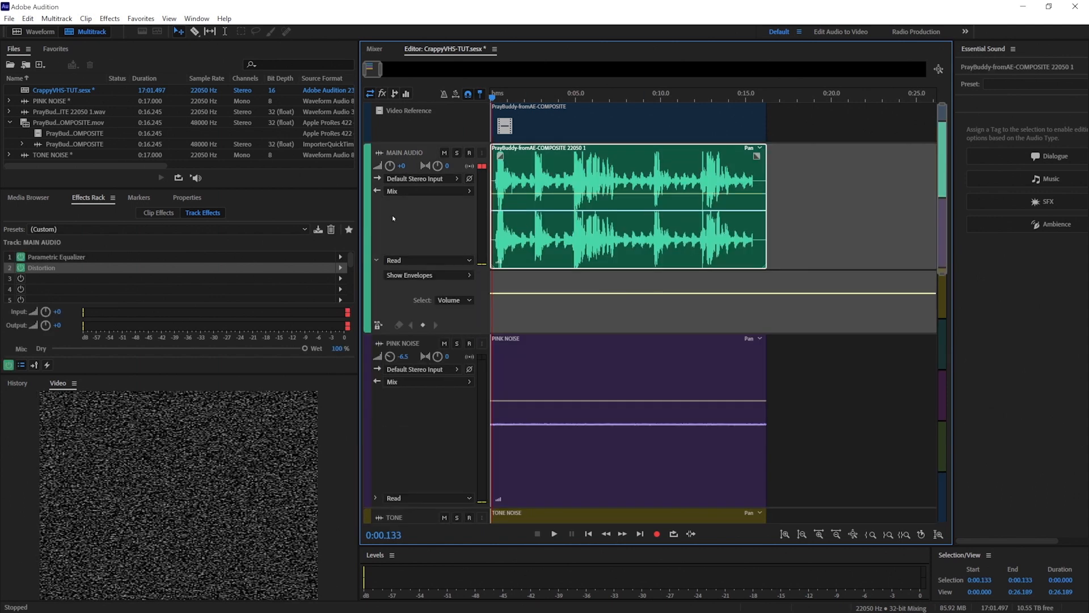
# Add a second Parametric Equalizer to slot 3 of the MAIN AUDIO track's effects, keeping its default settings
pyautogui.click(73, 279)
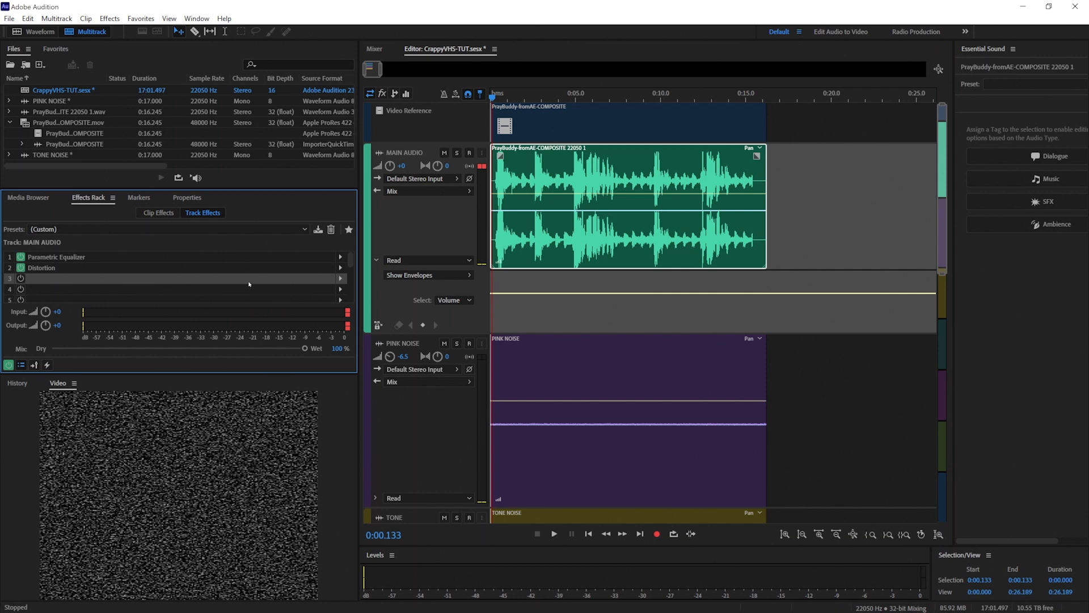
pyautogui.click(341, 278)
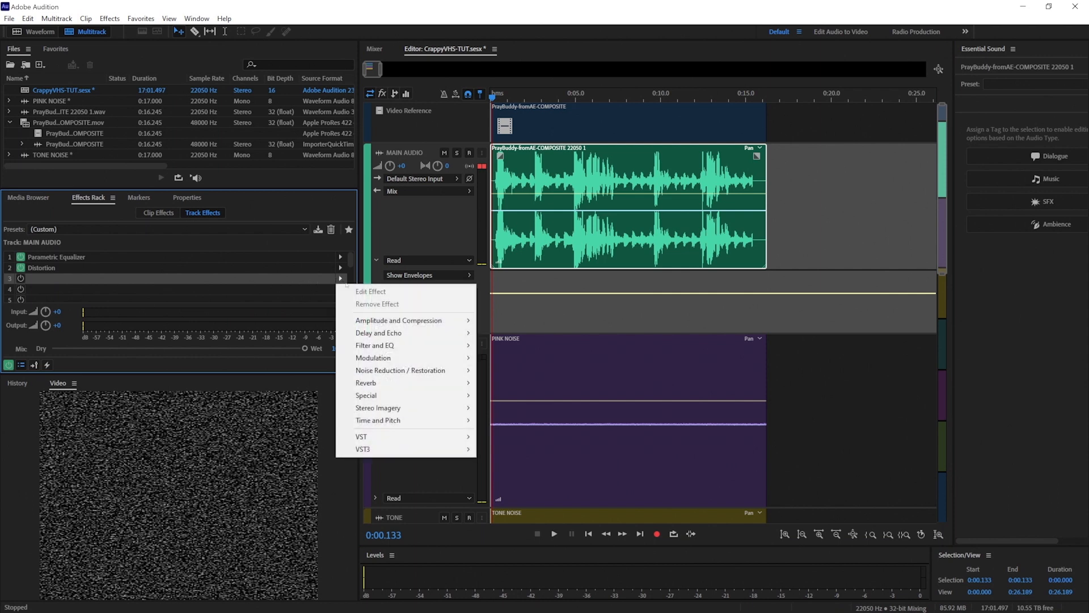
pyautogui.moveTo(370, 350)
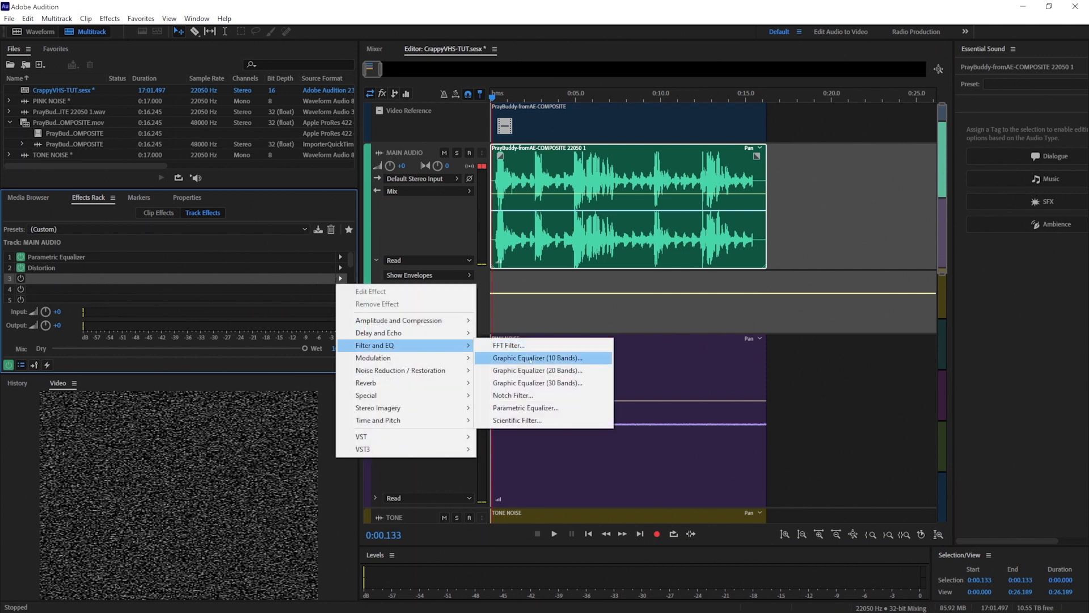
pyautogui.click(521, 408)
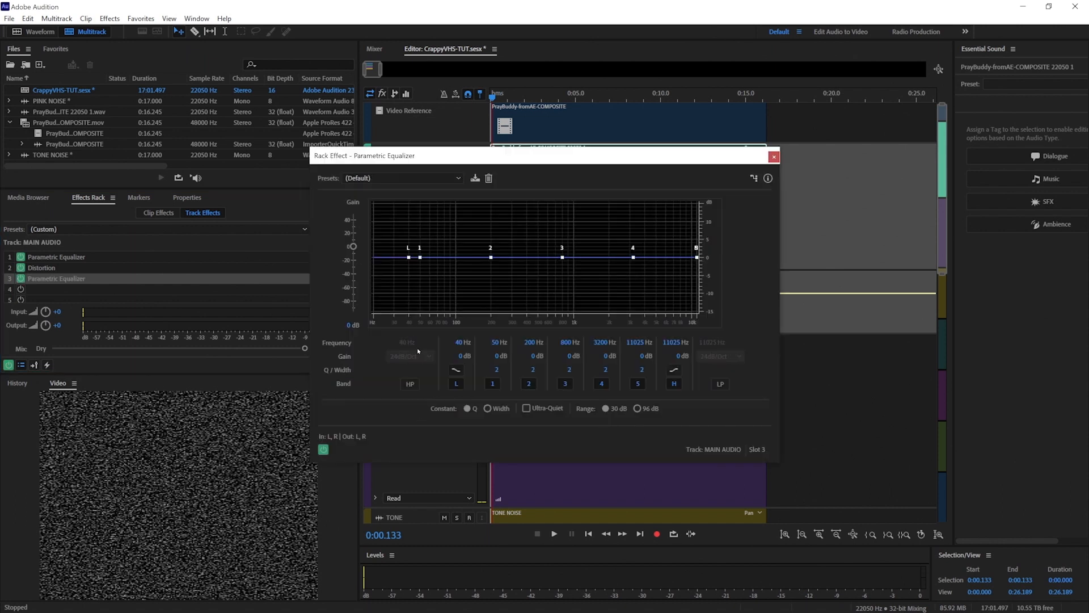
pyautogui.click(774, 157)
# Show the Low Shelf Gain automation envelope of the slot 3 Parametric Equalizer on the MAIN AUDIO track
pyautogui.click(471, 277)
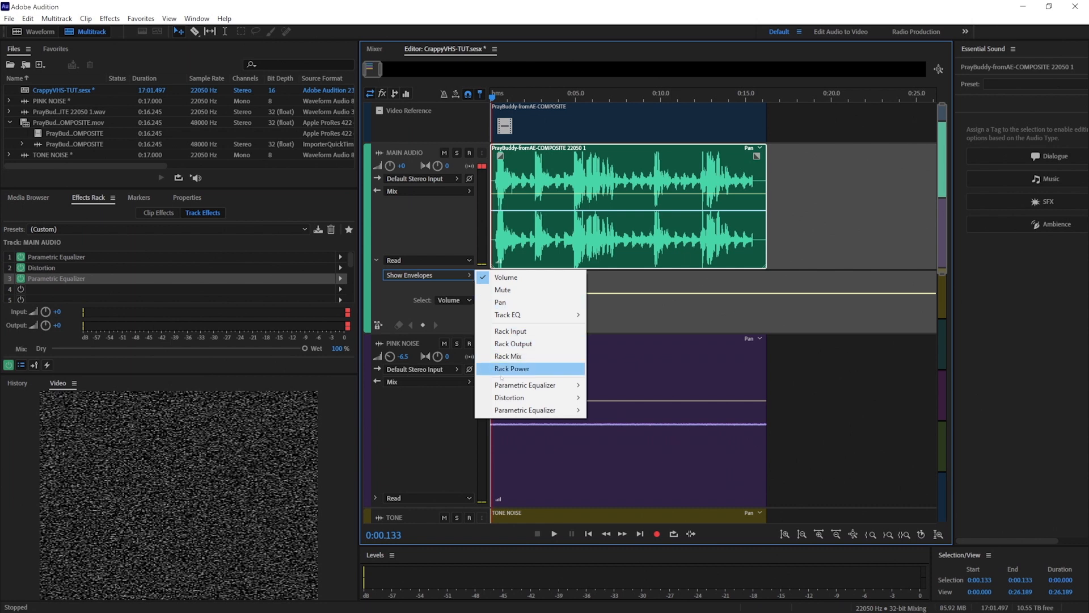
pyautogui.moveTo(499, 403)
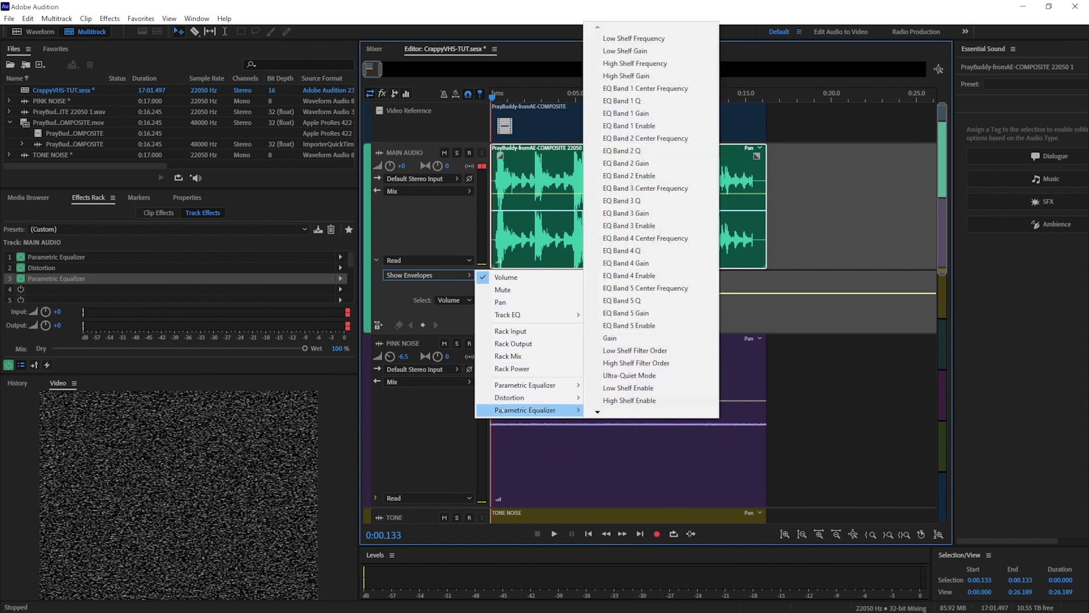
pyautogui.click(630, 51)
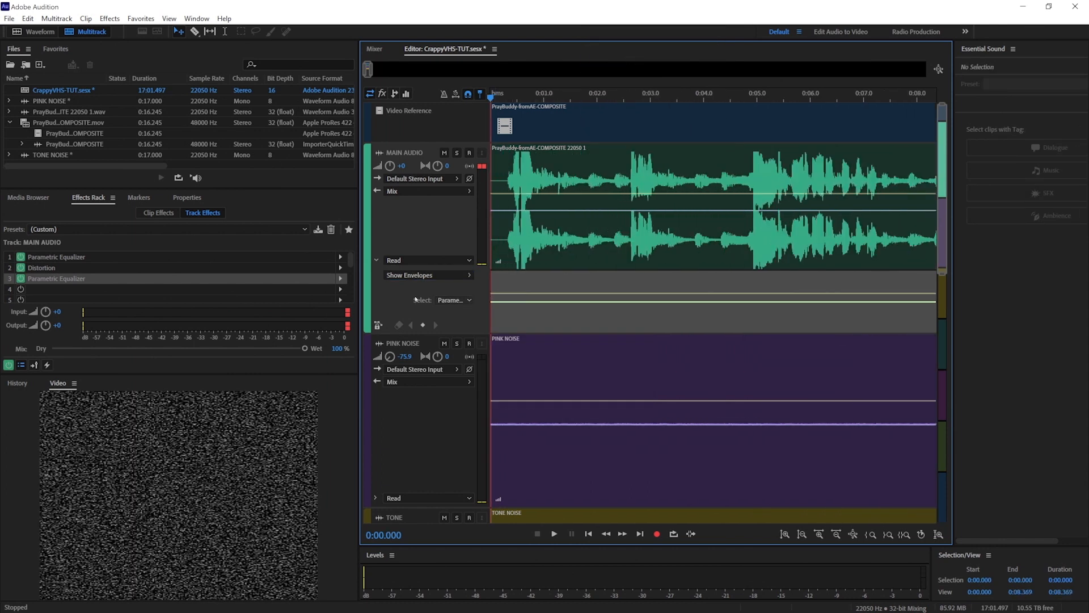
# Try raising band 4 and lowering the low shelf in the slot 3 Parametric Equalizer
pyautogui.doubleClick(210, 277)
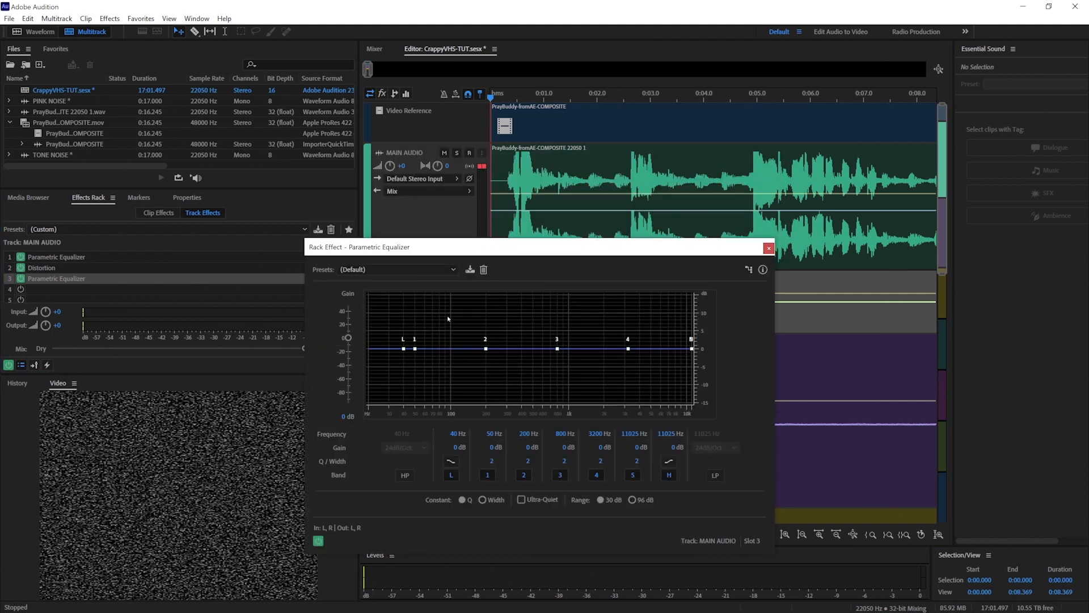
pyautogui.moveTo(628, 349)
pyautogui.mouseDown()
pyautogui.moveTo(627, 319)
pyautogui.moveTo(625, 366)
pyautogui.moveTo(625, 333)
pyautogui.mouseUp()
pyautogui.moveTo(403, 348); pyautogui.dragTo(404, 365)
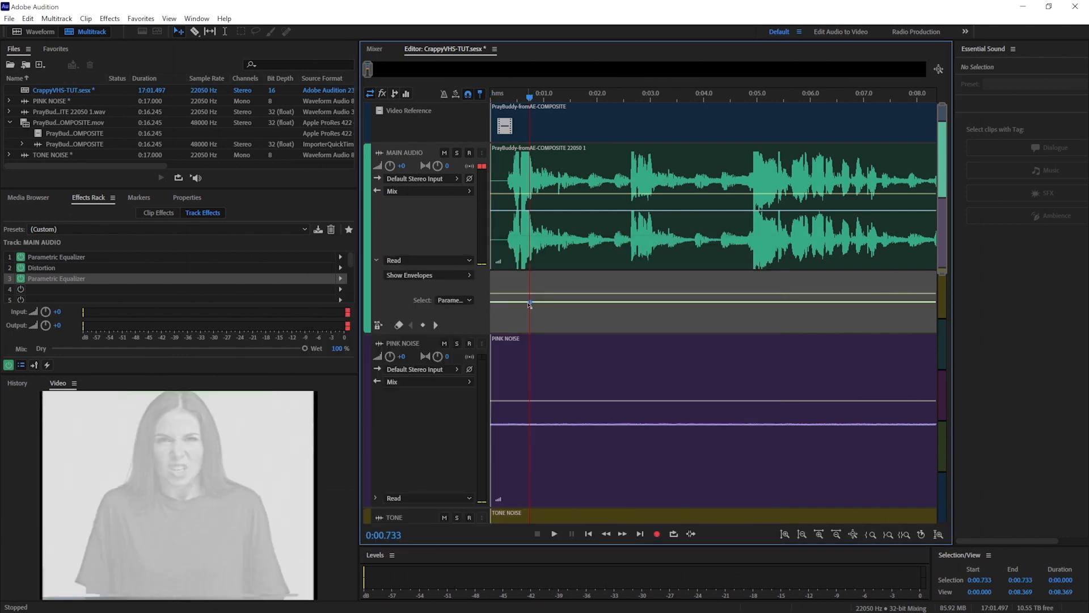
# Add an equalizer envelope keyframe at 0:00.733 on MAIN AUDIO, drop the level before it nearly to minimum and play from 0:00.095
pyautogui.click(530, 302)
pyautogui.moveTo(509, 302); pyautogui.dragTo(509, 330)
pyautogui.click(499, 97)
pyautogui.press('space')
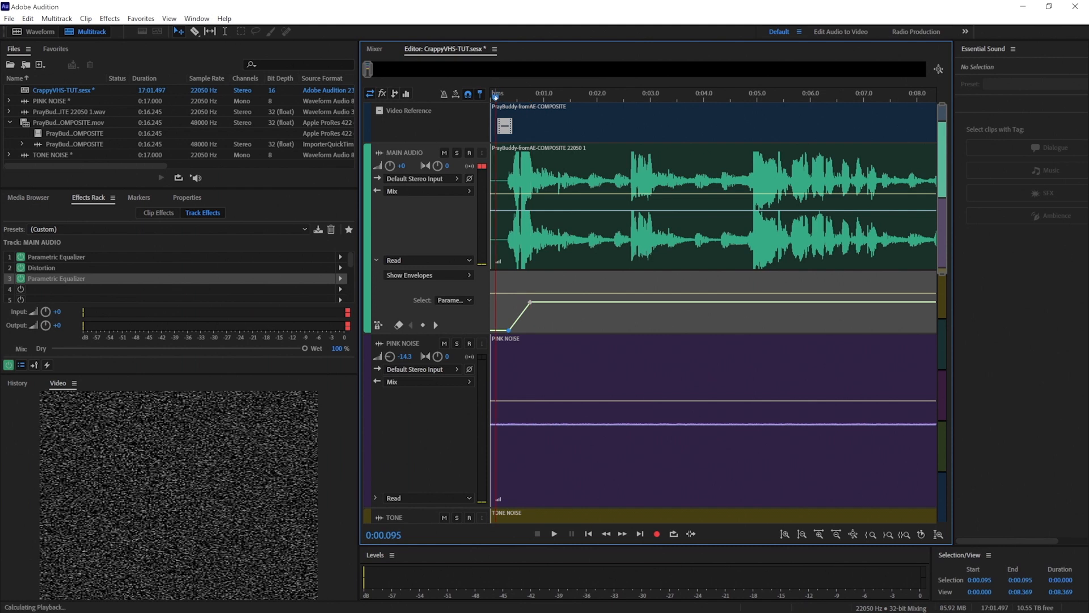
# Stretch the opening ramp of the Low Shelf Gain envelope on MAIN AUDIO to end at about 0:00.85, and play from the start
pyautogui.press('space')
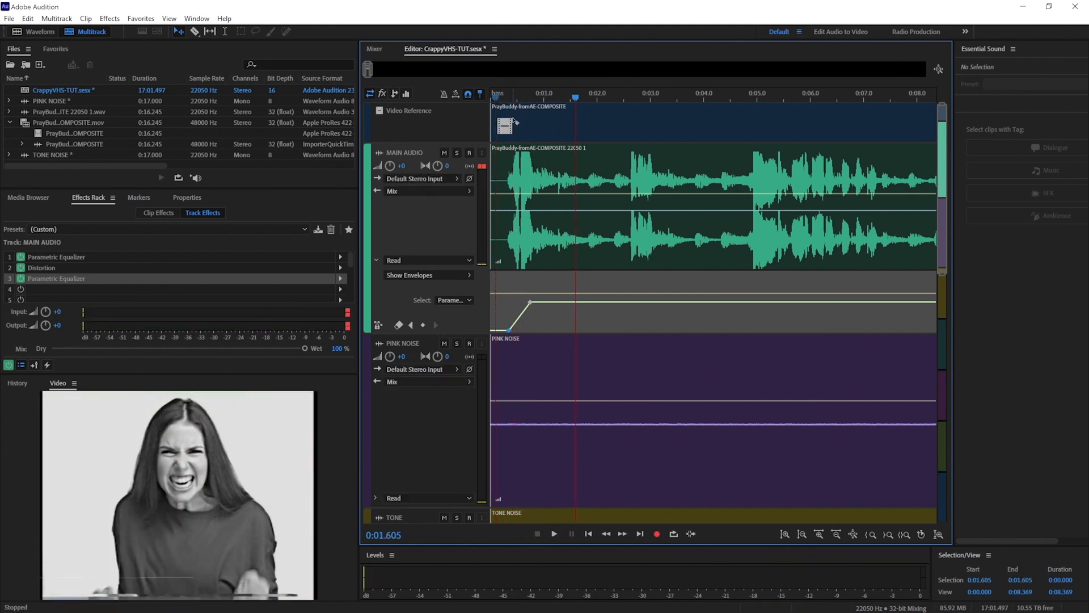
pyautogui.click(525, 314)
pyautogui.moveTo(522, 313); pyautogui.dragTo(537, 302)
pyautogui.press('Home')
pyautogui.press('space')
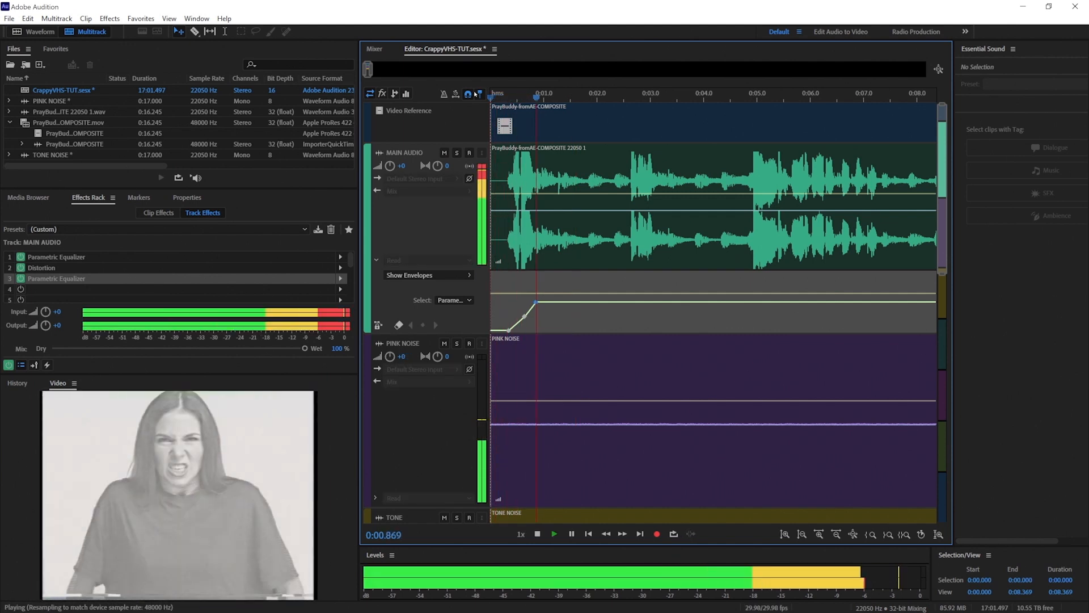
pyautogui.press('space')
# Show the High Shelf Gain automation envelope of the slot 3 Parametric Equalizer on MAIN AUDIO
pyautogui.click(468, 276)
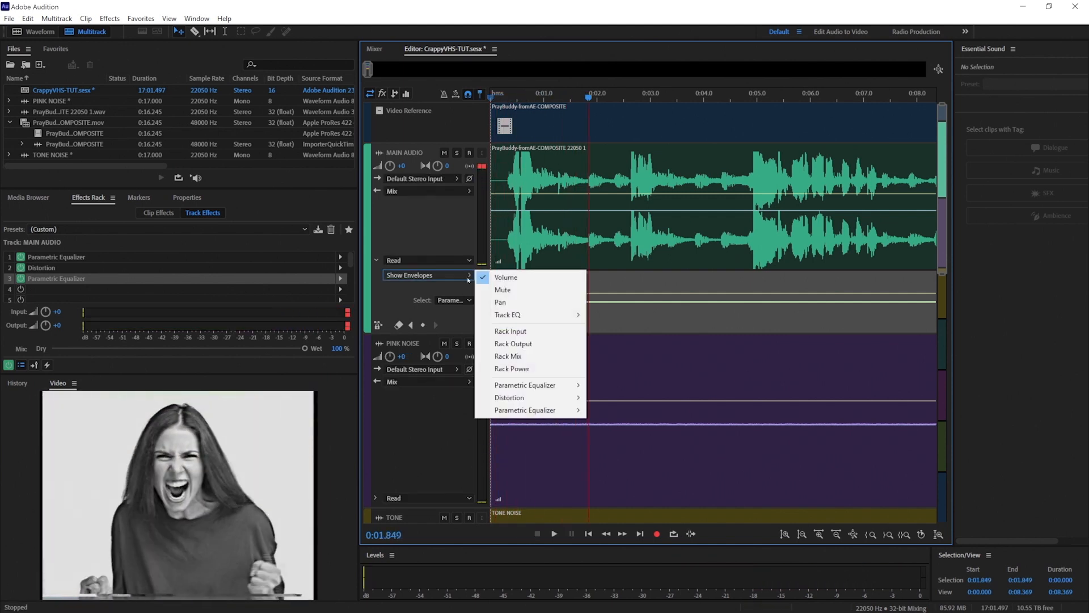
pyautogui.moveTo(525, 409)
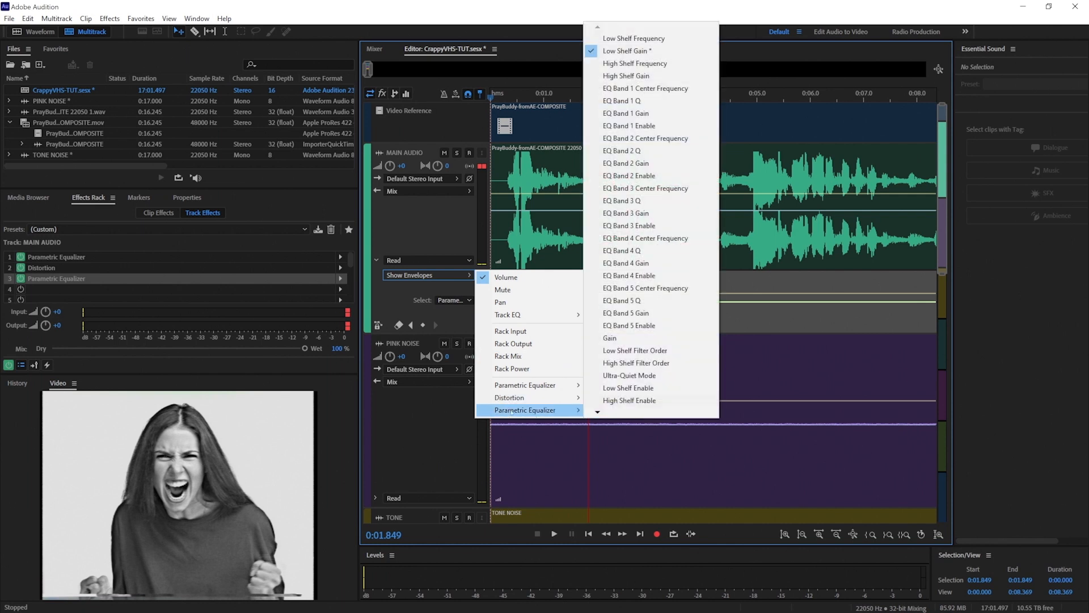
pyautogui.click(635, 75)
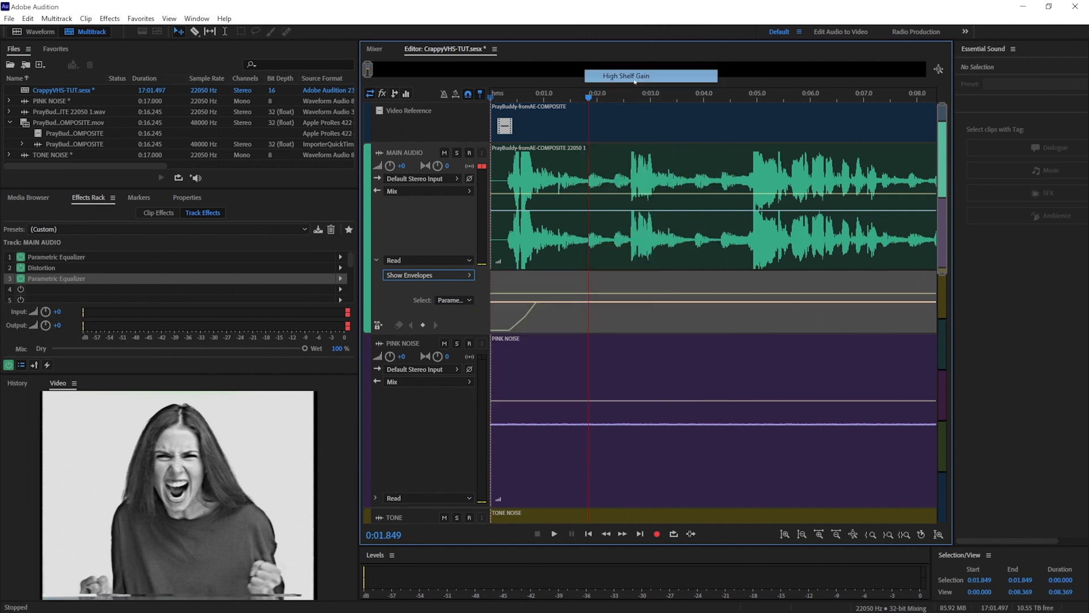
# Try raising the High Shelf Gain envelope above its base level until about 0:00.7, and play from the start
pyautogui.click(535, 302)
pyautogui.click(529, 302)
pyautogui.moveTo(529, 302); pyautogui.dragTo(526, 291)
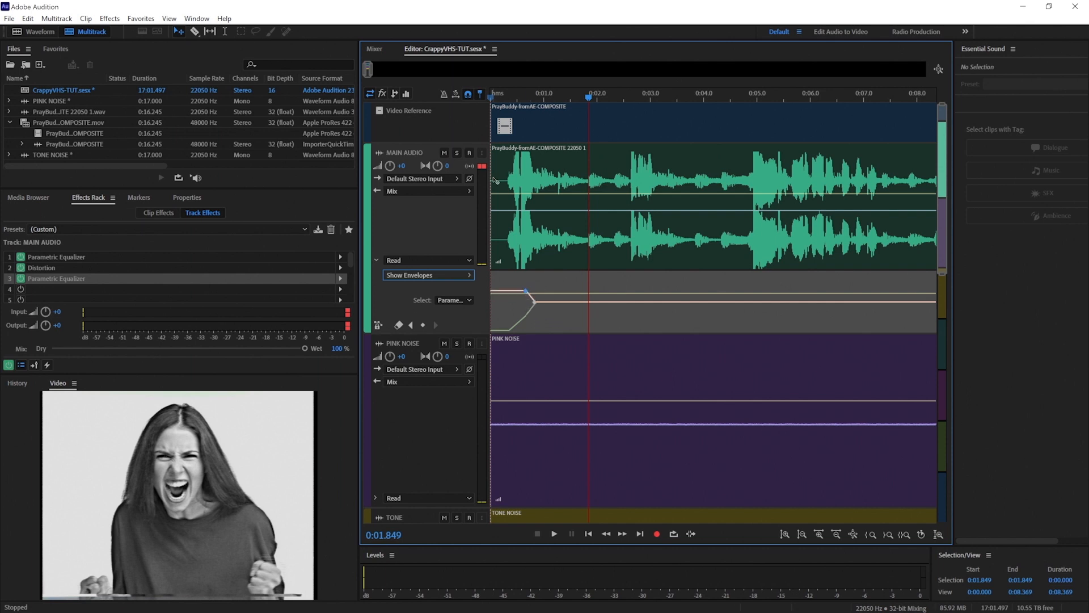
pyautogui.click(490, 98)
pyautogui.press('space')
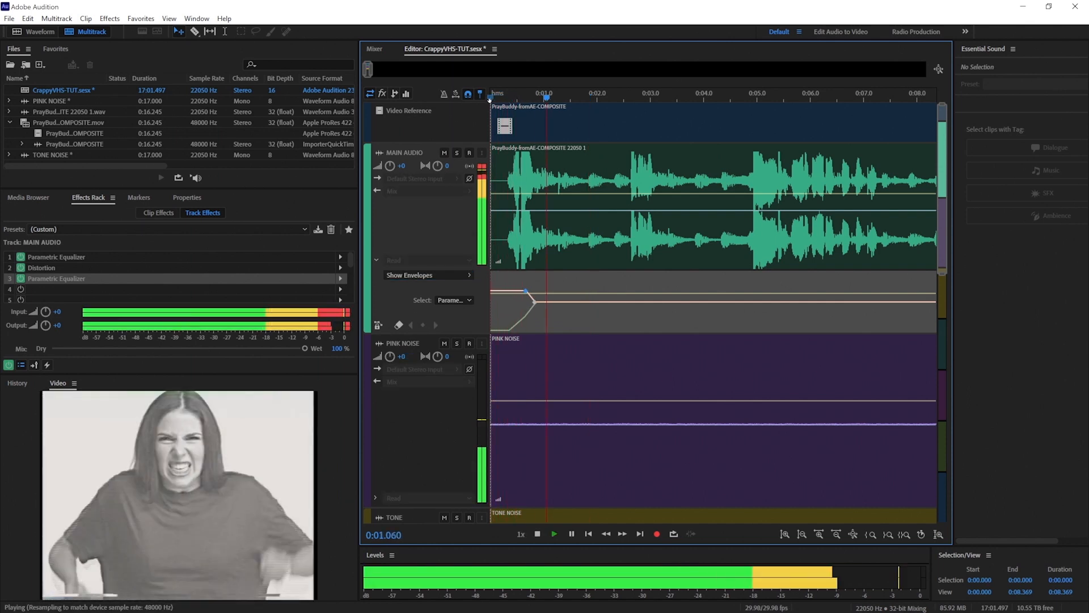
pyautogui.press('space')
# Reshape the Low Shelf Gain opening with a raised level and a dip at about 0:00.5, and drop the opening High Shelf Gain nearly to minimum
pyautogui.moveTo(509, 331); pyautogui.dragTo(524, 310)
pyautogui.press('space')
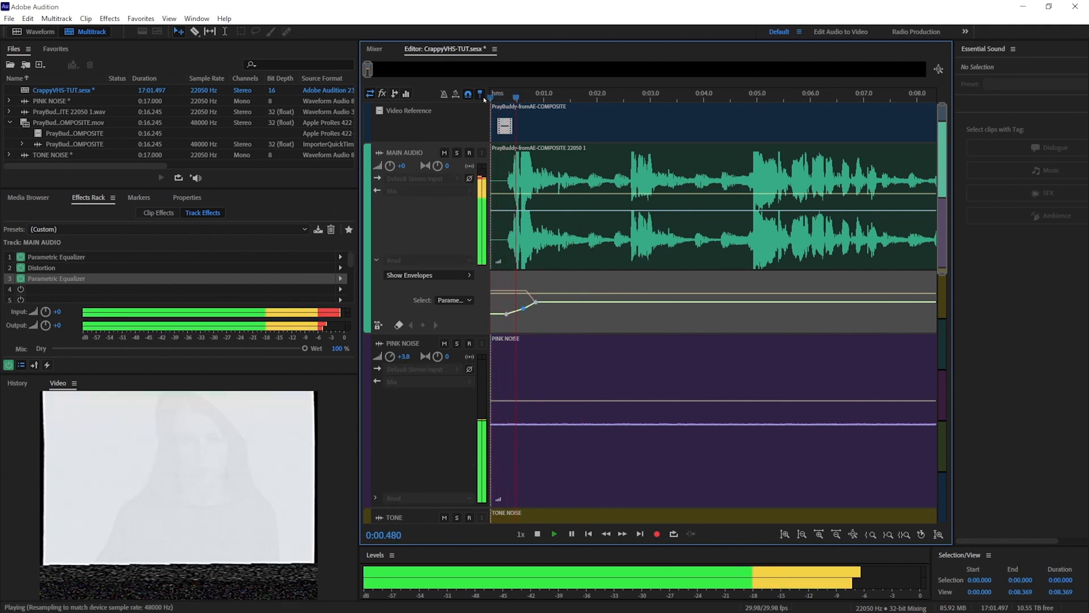
pyautogui.press('space')
pyautogui.moveTo(518, 324); pyautogui.dragTo(518, 329)
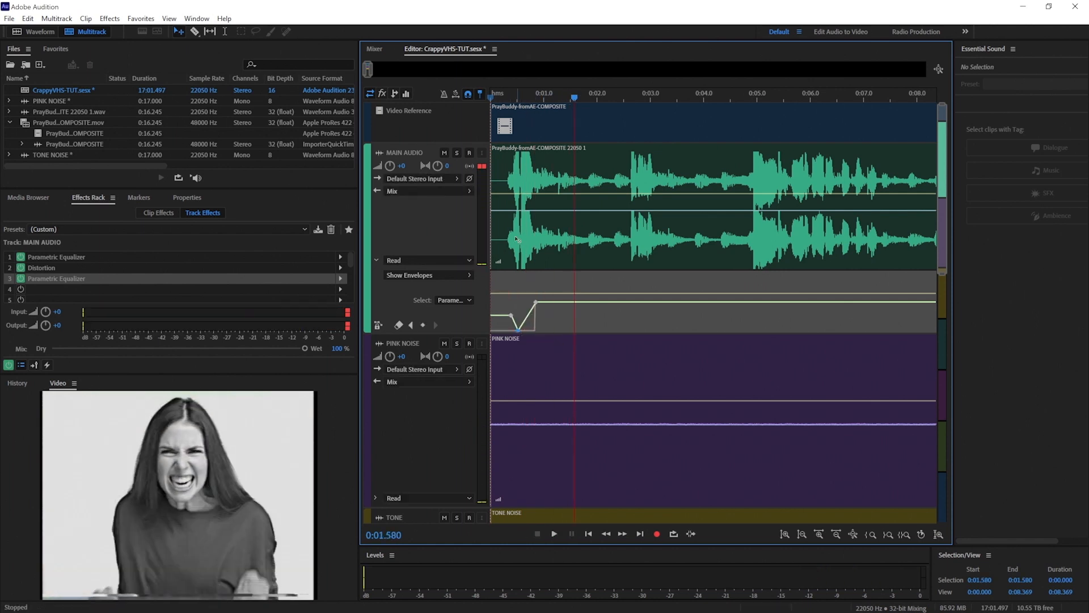
pyautogui.press('Home')
pyautogui.press('space')
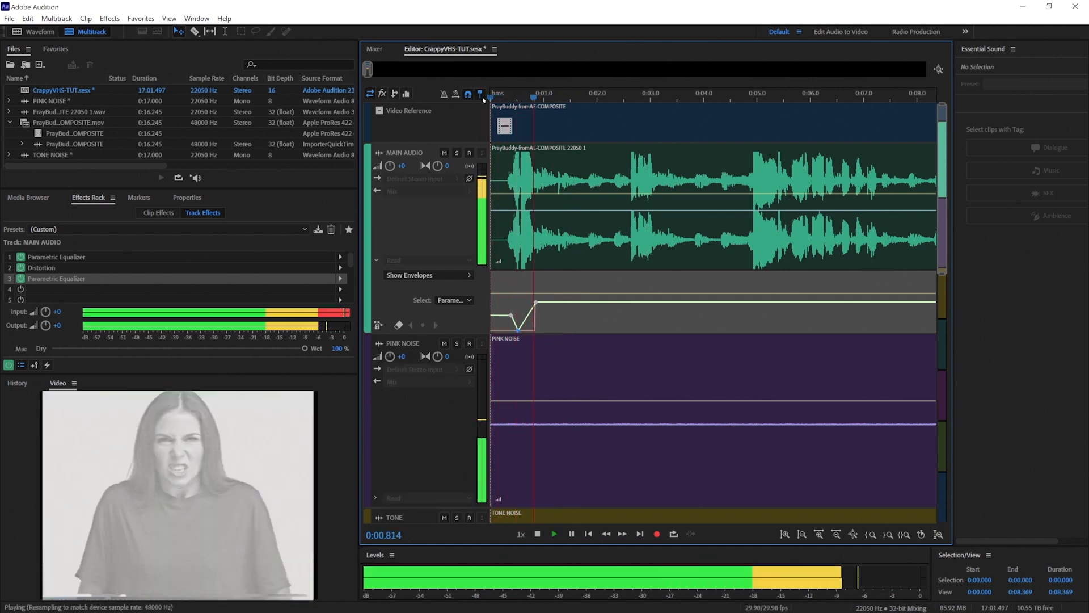
pyautogui.press('space')
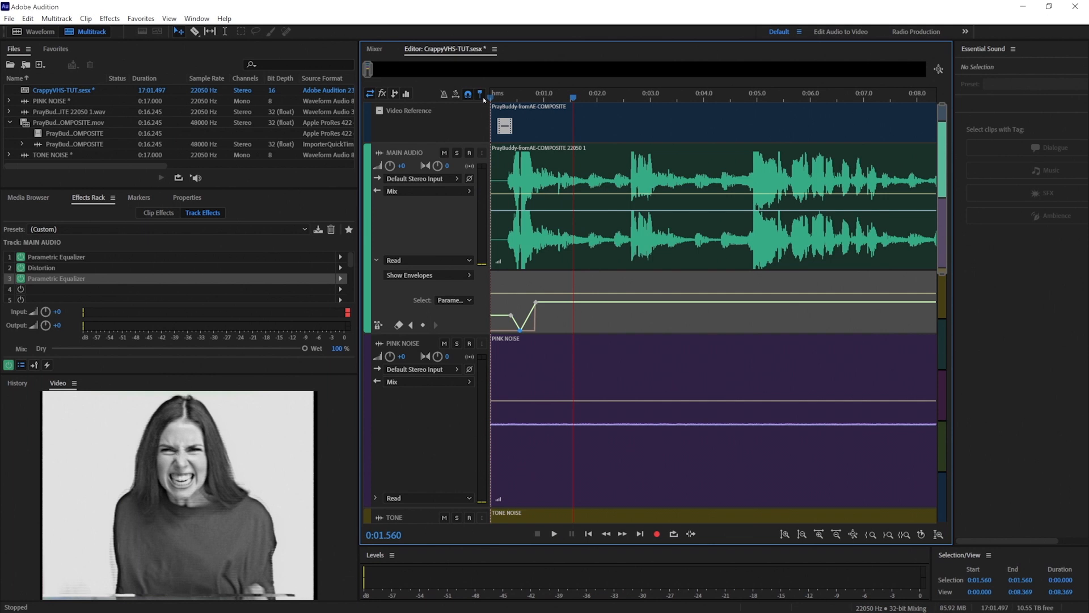
# Dip the Low Shelf Gain envelope on MAIN AUDIO nearly to minimum between about 0:06.4 and 0:07.3
pyautogui.scroll(-2, 495, 219)
pyautogui.scroll(-1, 493, 217)
pyautogui.press('space')
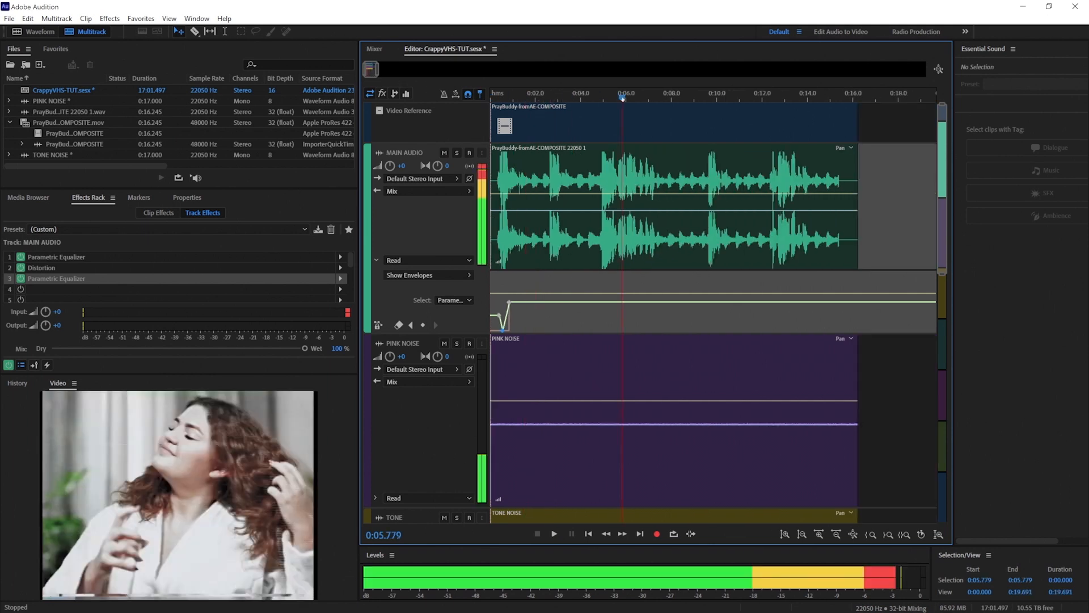
pyautogui.press('space')
pyautogui.scroll(3, 691, 268)
pyautogui.click(707, 302)
pyautogui.click(704, 301)
pyautogui.press('space')
pyautogui.press('space')
pyautogui.click(753, 302)
pyautogui.click(748, 301)
pyautogui.moveTo(708, 302); pyautogui.dragTo(709, 331)
pyautogui.moveTo(748, 301); pyautogui.dragTo(718, 331)
# Give the High Shelf Gain envelope a V-shaped dip between about 0:06.4 and 0:07.3, and play from just before it
pyautogui.click(707, 302)
pyautogui.click(750, 302)
pyautogui.press('space')
pyautogui.press('space')
pyautogui.press('space')
pyautogui.press('space')
pyautogui.press('space')
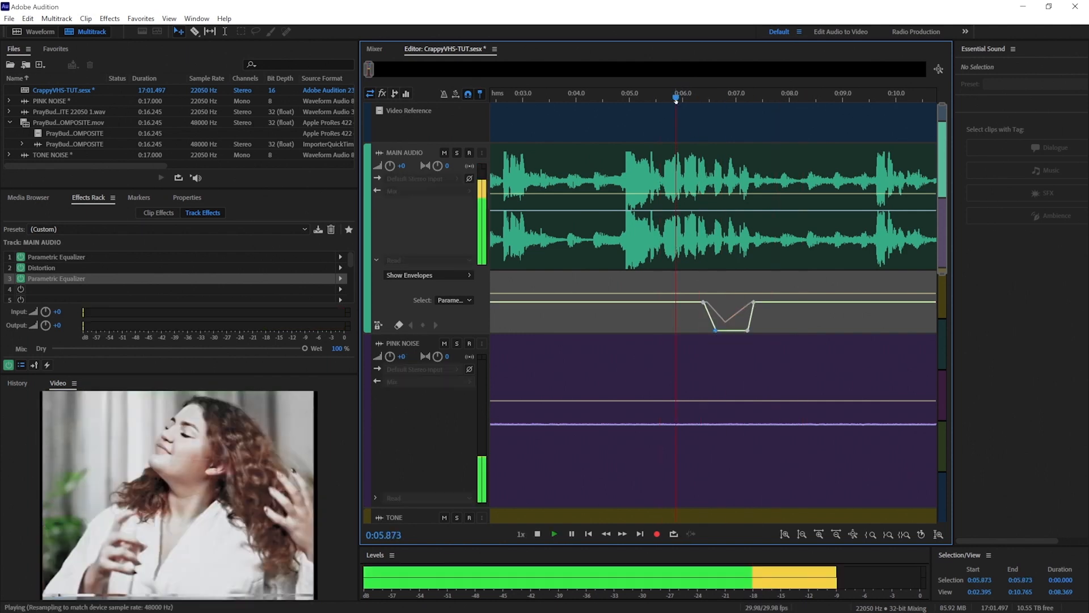
pyautogui.press('space')
# Extend the recovery of the second Low Shelf Gain dip to about 0:09.5, and play the session from the start
pyautogui.scroll(-1, 693, 308)
pyautogui.click(559, 98)
pyautogui.press('space')
pyautogui.moveTo(637, 302); pyautogui.dragTo(735, 331)
pyautogui.scroll(-3, 704, 309)
pyautogui.scroll(3, 703, 308)
pyautogui.press('space')
pyautogui.click(723, 302)
pyautogui.click(723, 302)
pyautogui.click(676, 97)
pyautogui.press('space')
pyautogui.press('space')
pyautogui.scroll(-5, 704, 309)
pyautogui.press('Home')
pyautogui.press('space')
pyautogui.press('space')
pyautogui.press('Home')
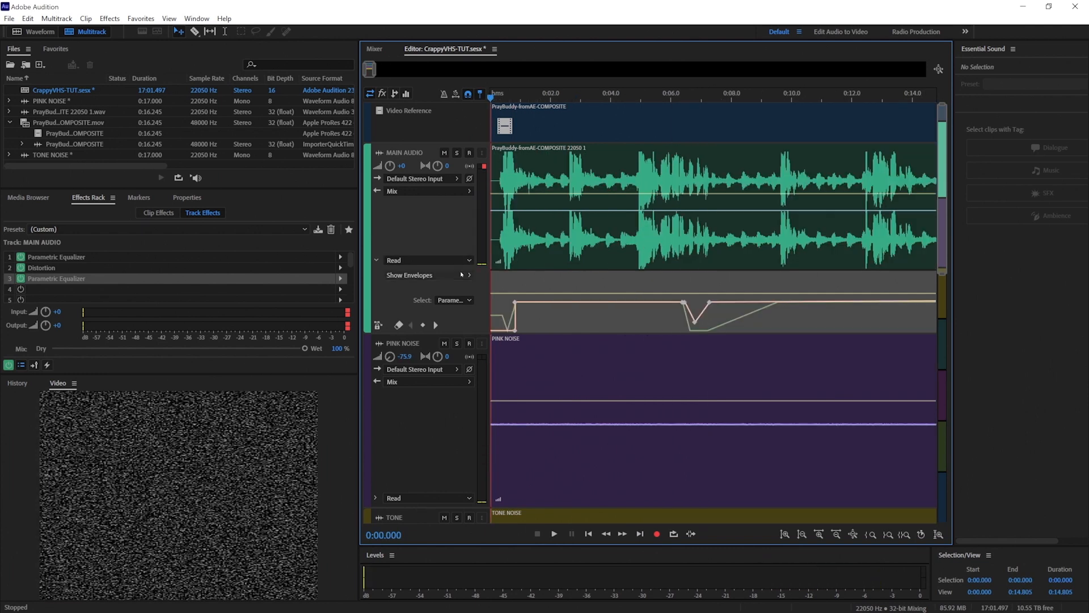
# Show the Pan envelope of MAIN AUDIO, pan the opening fully right until about 0:00.85 and play from the start
pyautogui.click(459, 275)
pyautogui.click(508, 299)
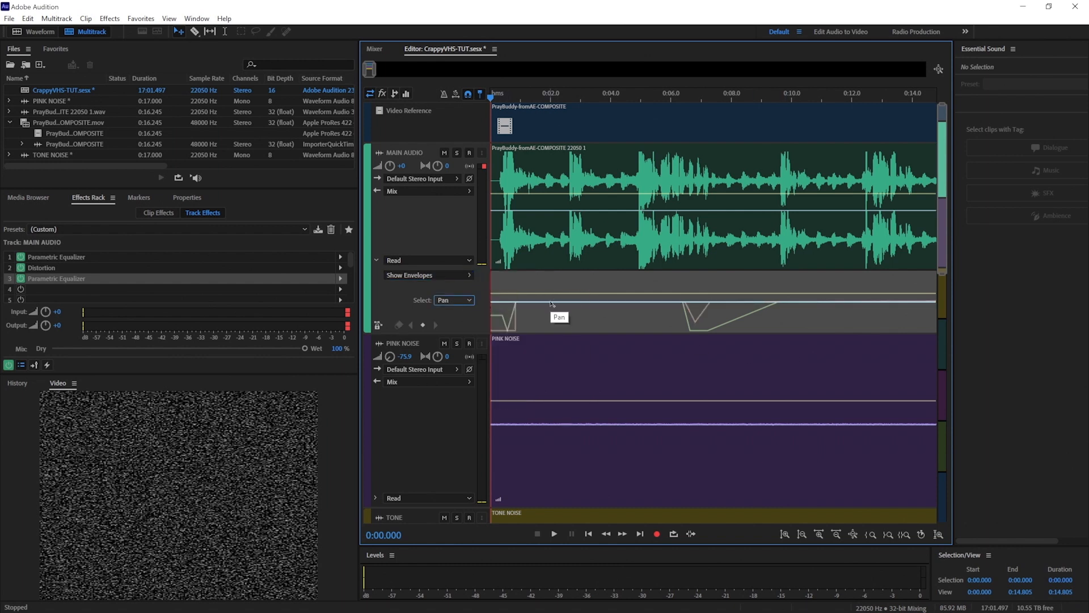
pyautogui.click(520, 301)
pyautogui.moveTo(522, 306); pyautogui.dragTo(516, 331)
pyautogui.press('space')
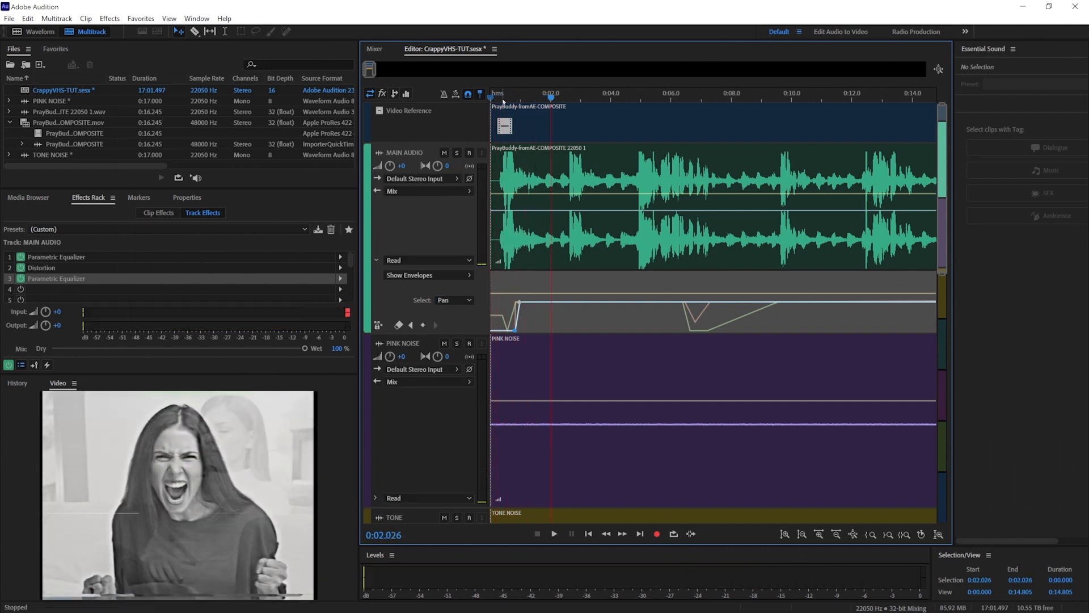
pyautogui.press('space')
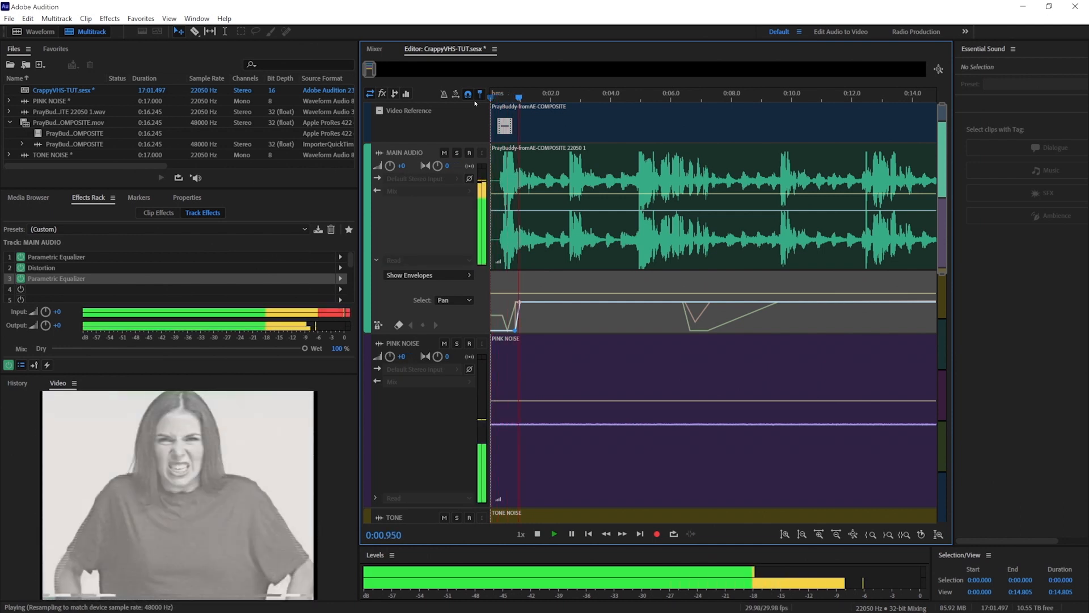
pyautogui.press('space')
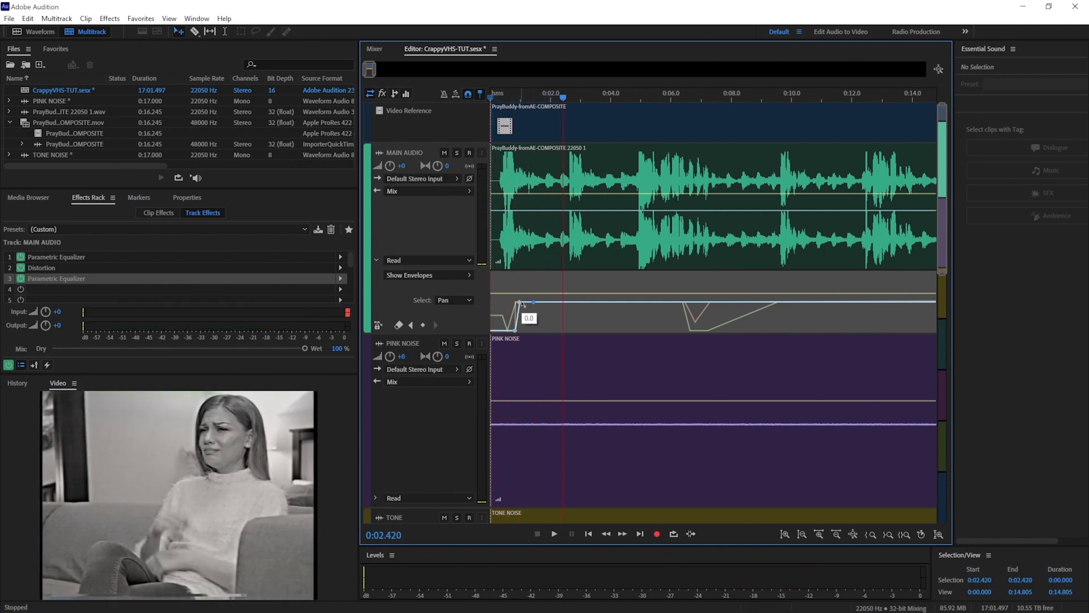
# Swing the Pan envelope toward the left at about 0:01.2 and play from the start
pyautogui.moveTo(520, 303); pyautogui.dragTo(527, 288)
pyautogui.click(489, 100)
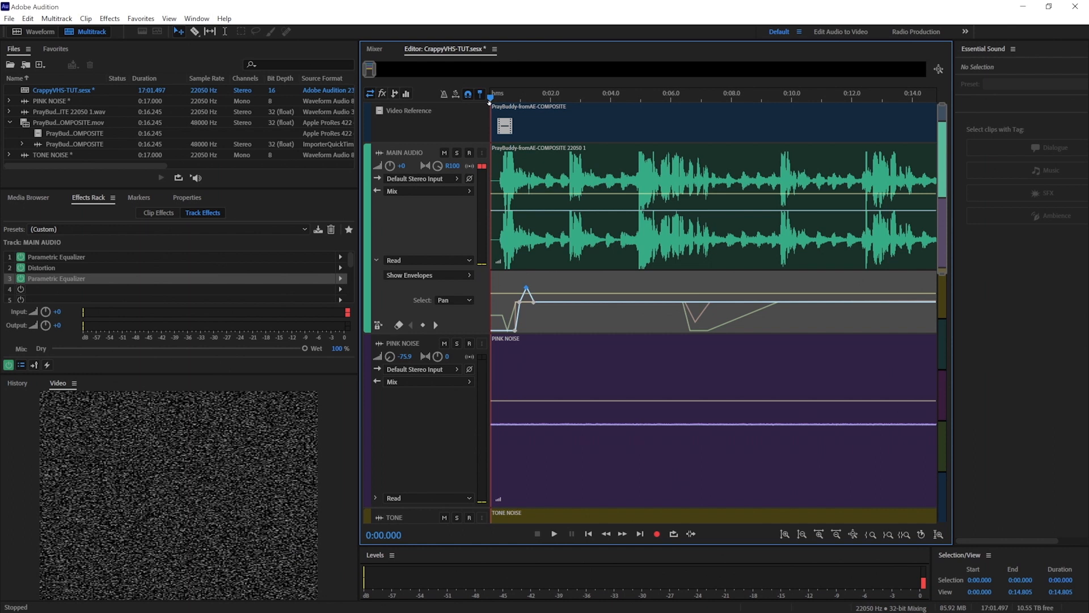
pyautogui.press('space')
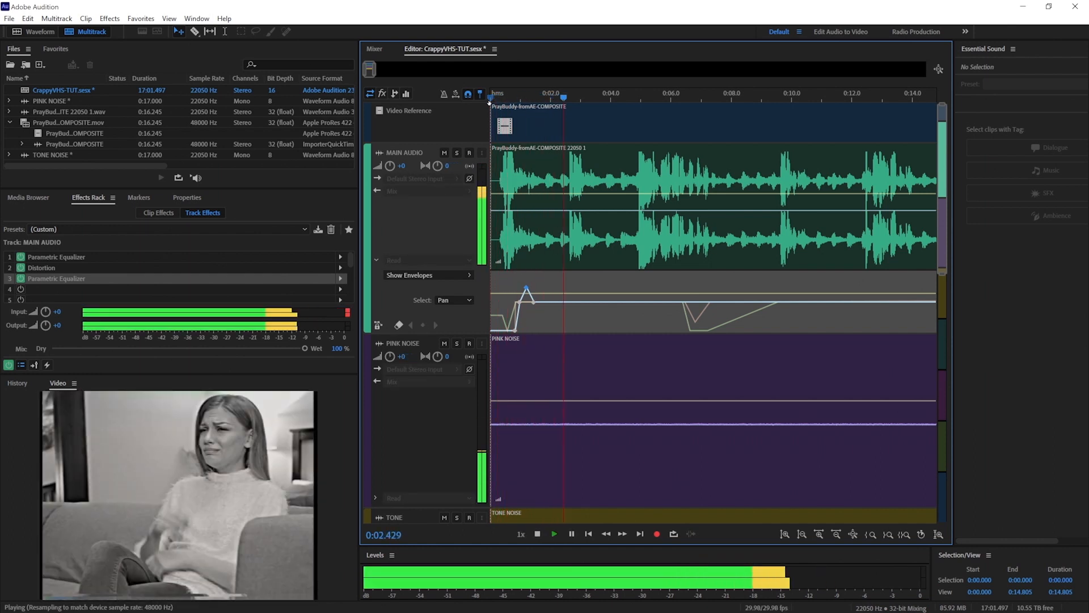
pyautogui.scroll(-2, 596, 102)
pyautogui.click(602, 98)
pyautogui.scroll(1, 602, 98)
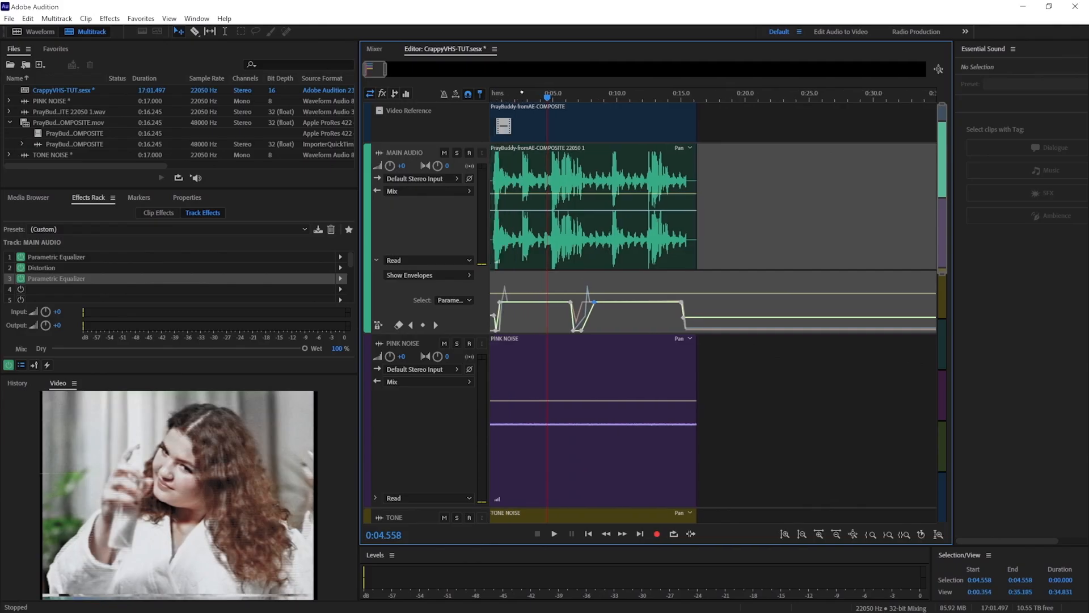
pyautogui.moveTo(522, 92); pyautogui.dragTo(524, 92)
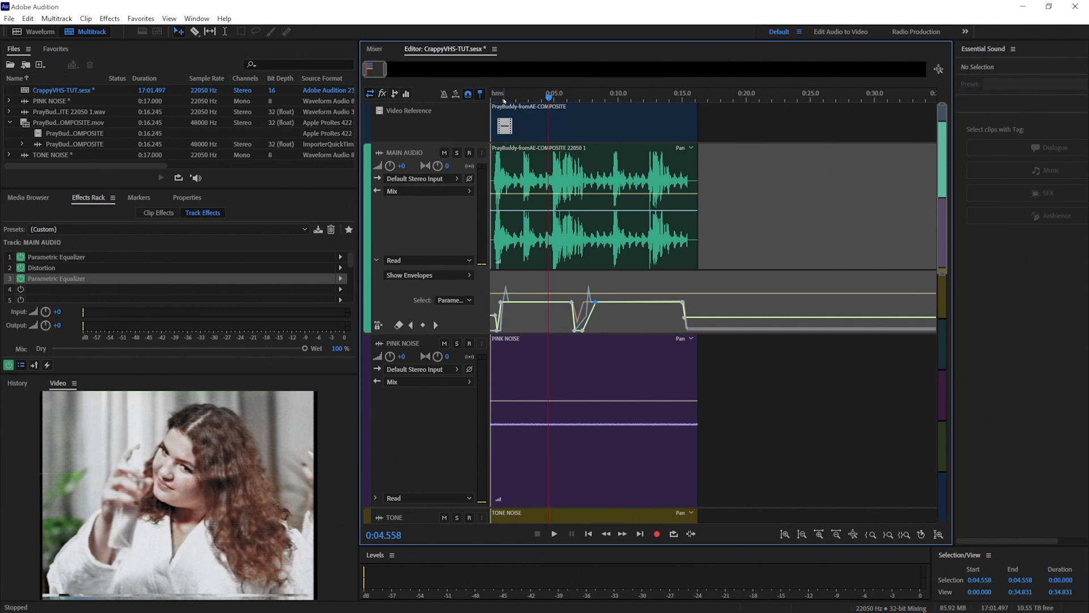
# Add a Pitch Shifter to slot 4 of the MAIN AUDIO track's effects, keeping its default settings
pyautogui.click(330, 289)
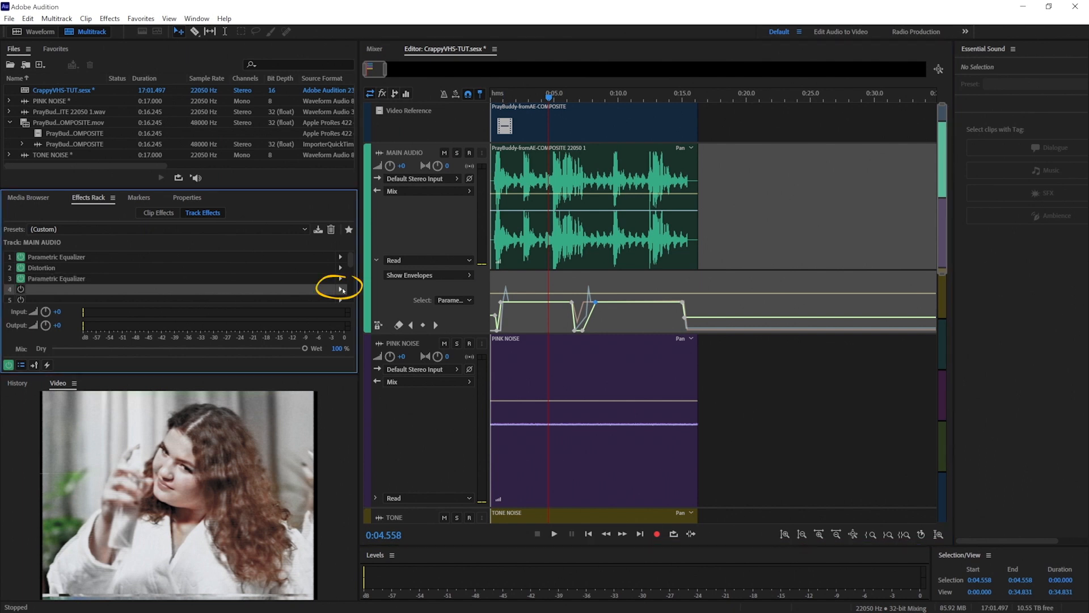
pyautogui.click(341, 289)
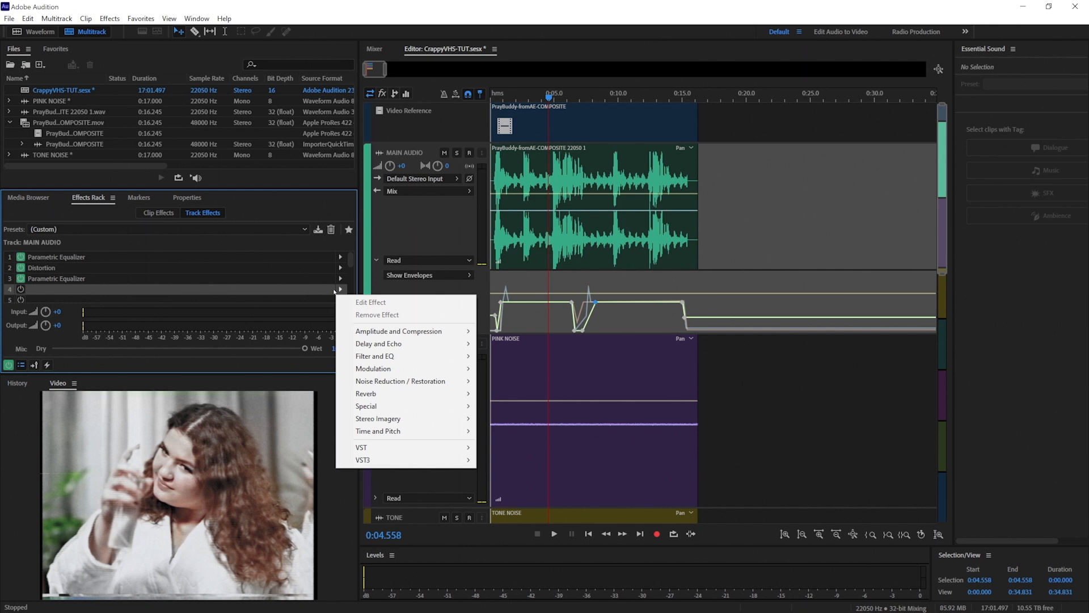
pyautogui.moveTo(442, 432)
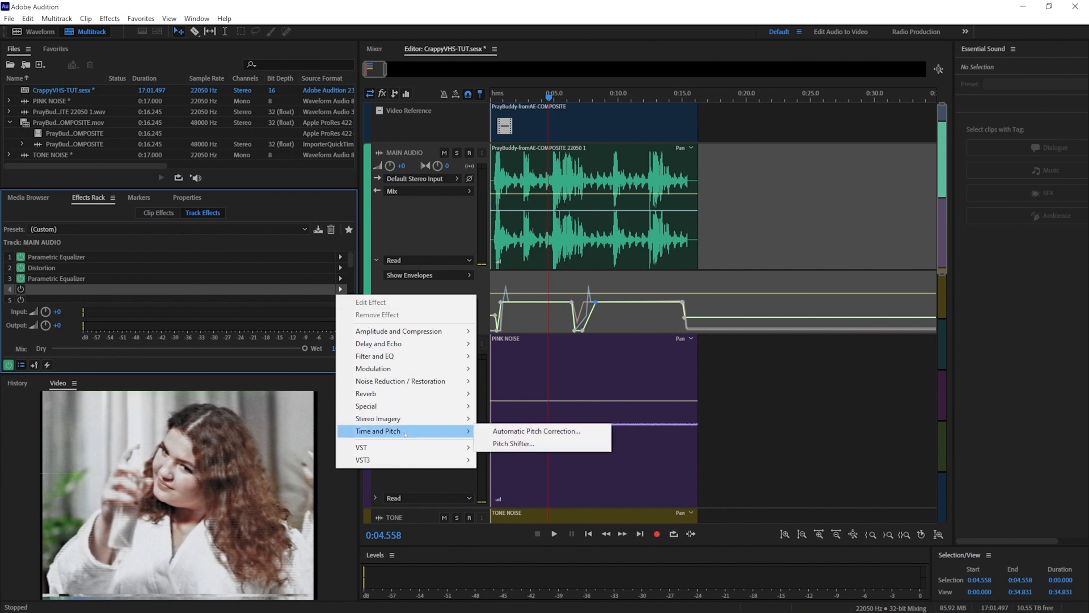
pyautogui.click(511, 444)
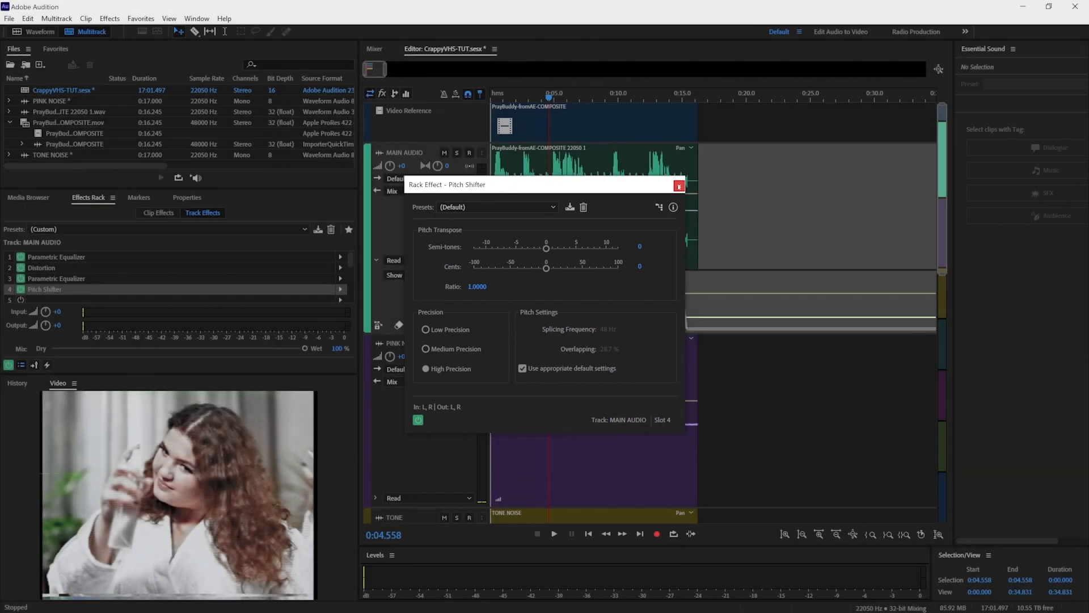
pyautogui.click(679, 186)
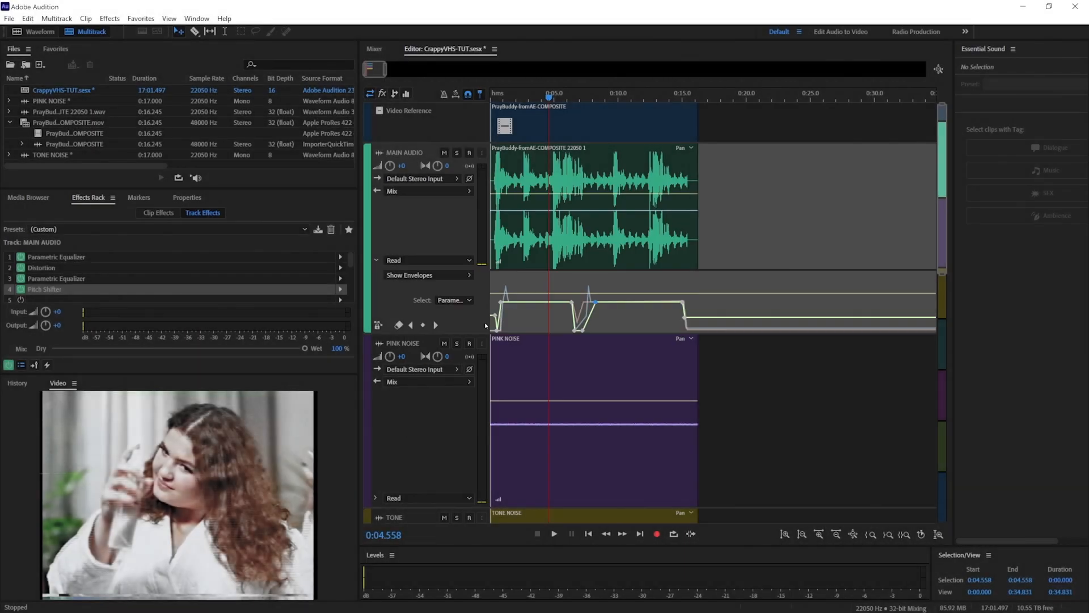
# Hide all the displayed MAIN AUDIO envelopes: Volume, Pan, and the slot 3 equalizer's Low Shelf Gain and High Shelf Gain
pyautogui.click(445, 276)
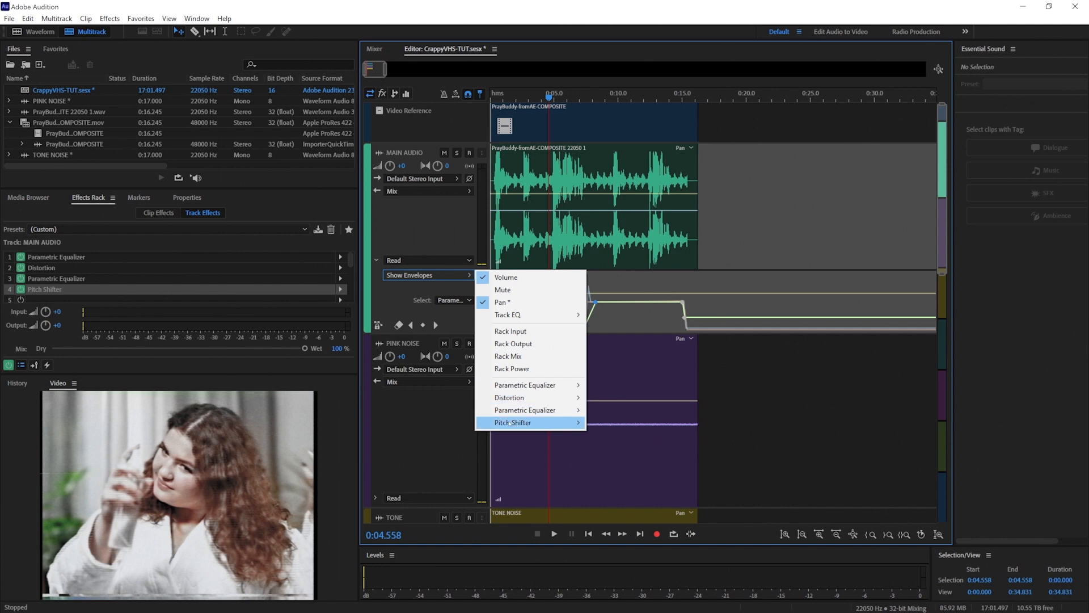
pyautogui.moveTo(509, 423)
pyautogui.click(503, 277)
pyautogui.click(454, 275)
pyautogui.moveTo(559, 385)
pyautogui.click(462, 312)
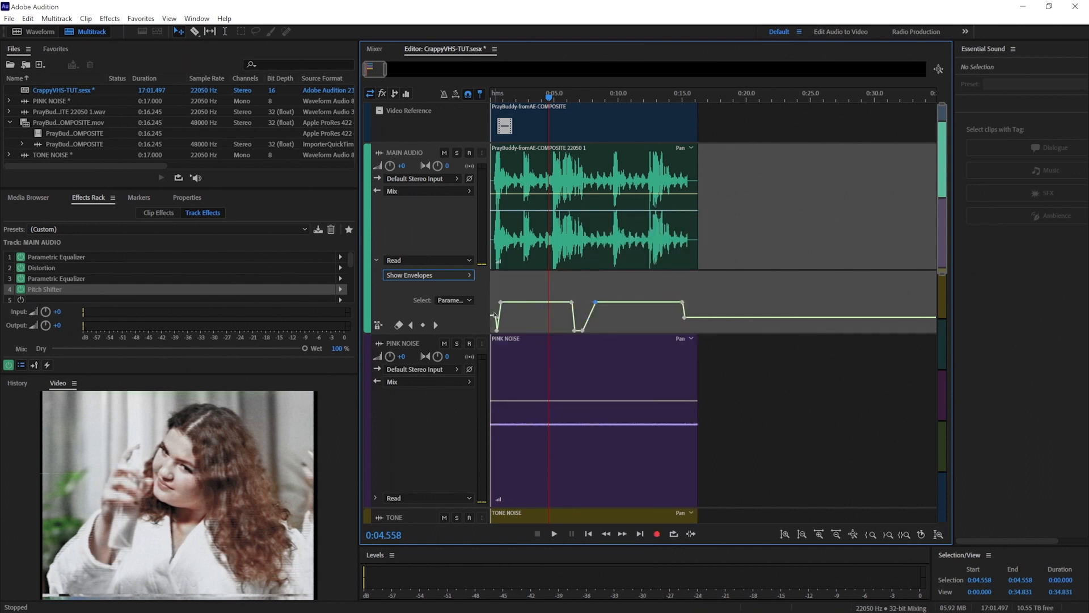
pyautogui.click(468, 300)
pyautogui.click(511, 312)
pyautogui.click(425, 275)
pyautogui.moveTo(533, 409)
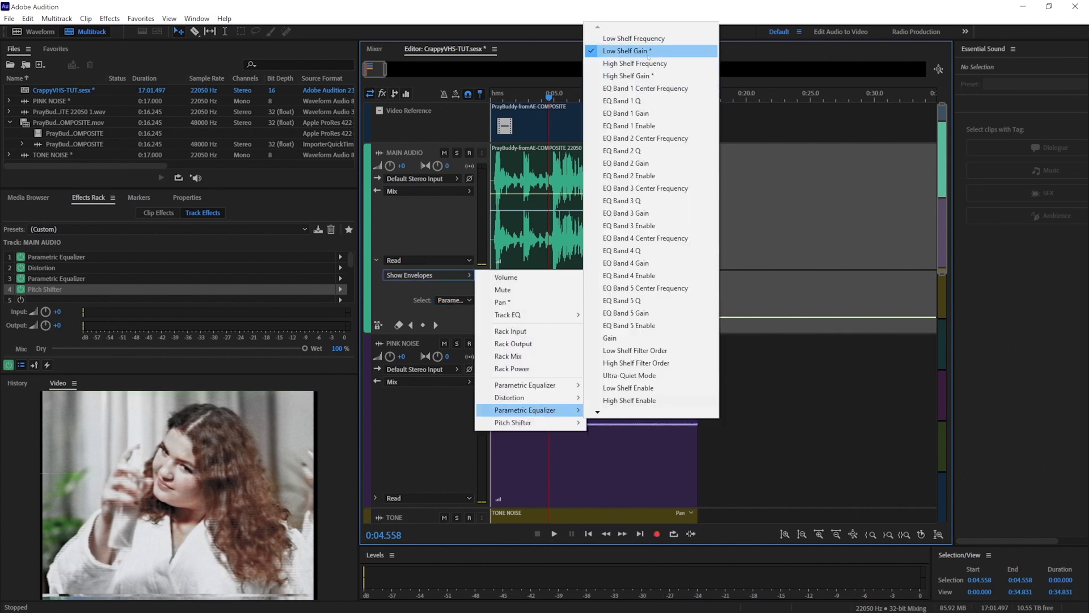
pyautogui.click(627, 51)
# Show a Pitch Shifter automation envelope on the MAIN AUDIO track
pyautogui.click(469, 276)
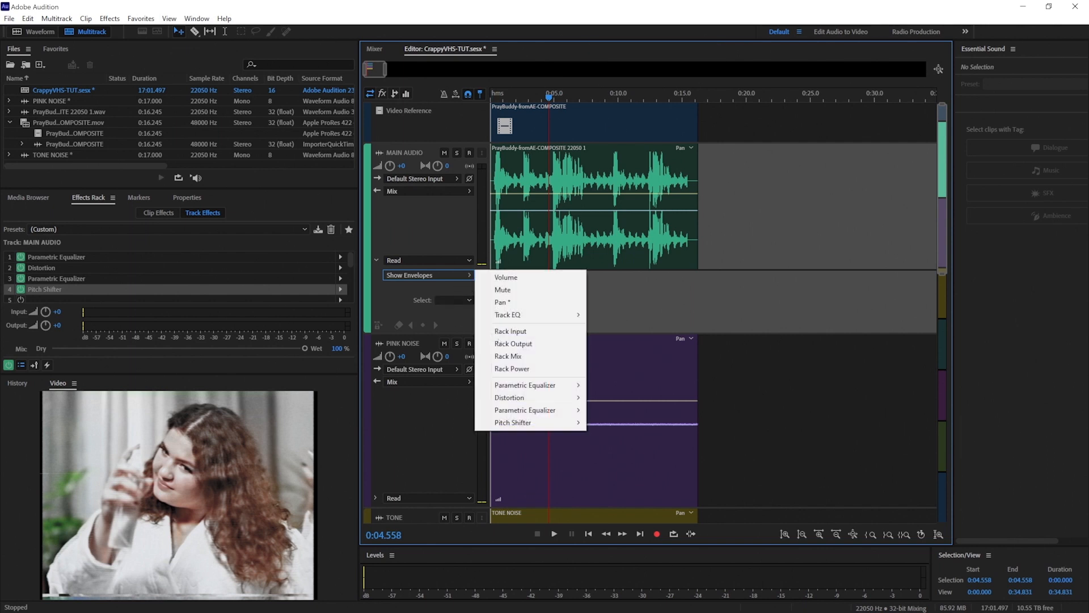
pyautogui.moveTo(527, 423)
pyautogui.click(643, 424)
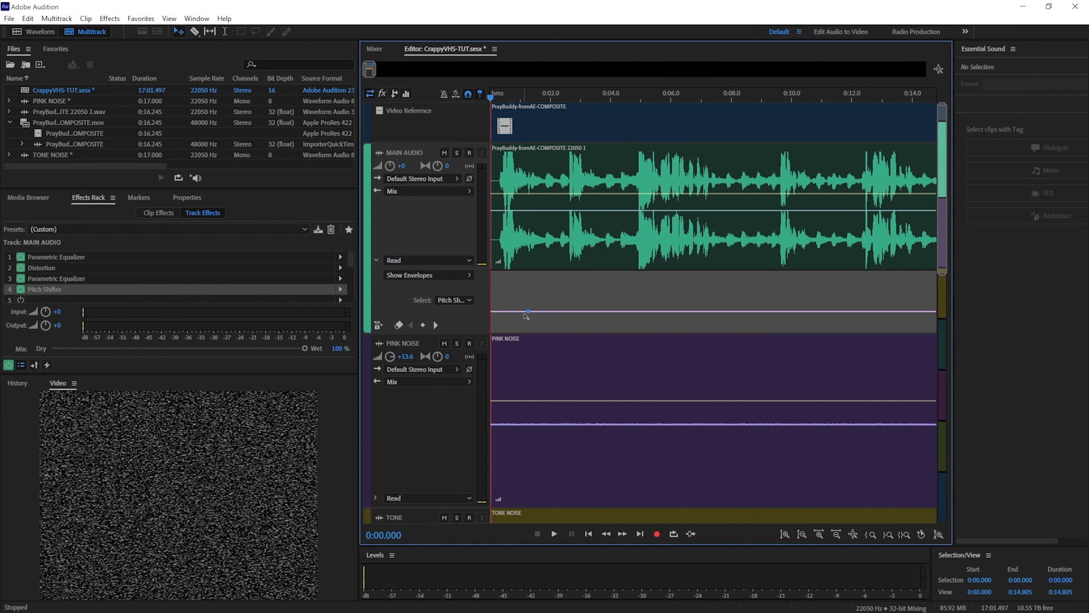
# Try a Pitch Shifter envelope value of 1.46 for the opening second, lower it to about 0.79 and play from the start
pyautogui.press('space')
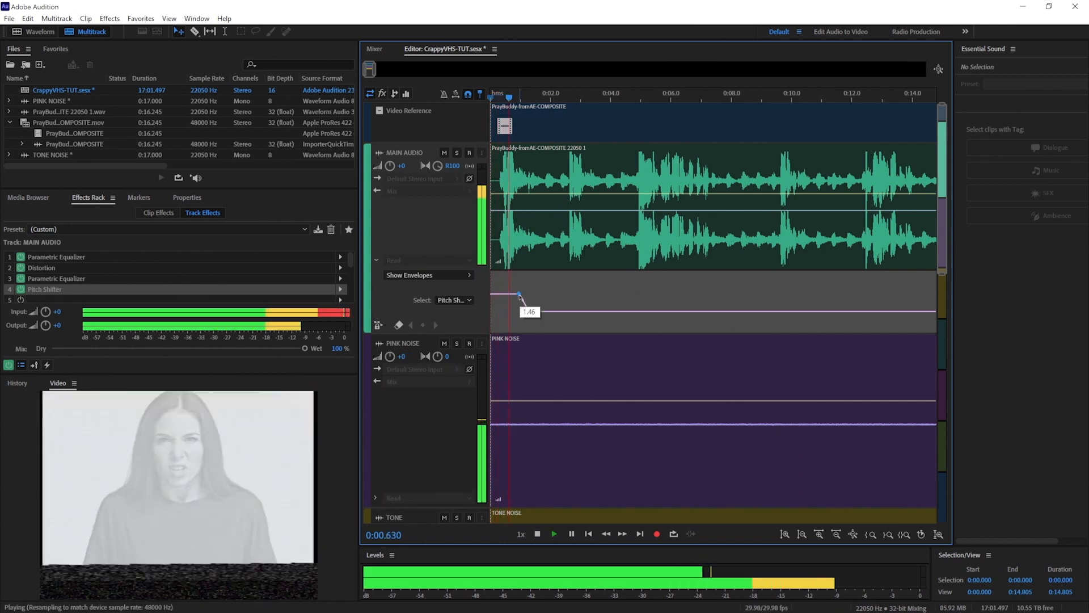
pyautogui.press('space')
pyautogui.moveTo(519, 294); pyautogui.dragTo(522, 321)
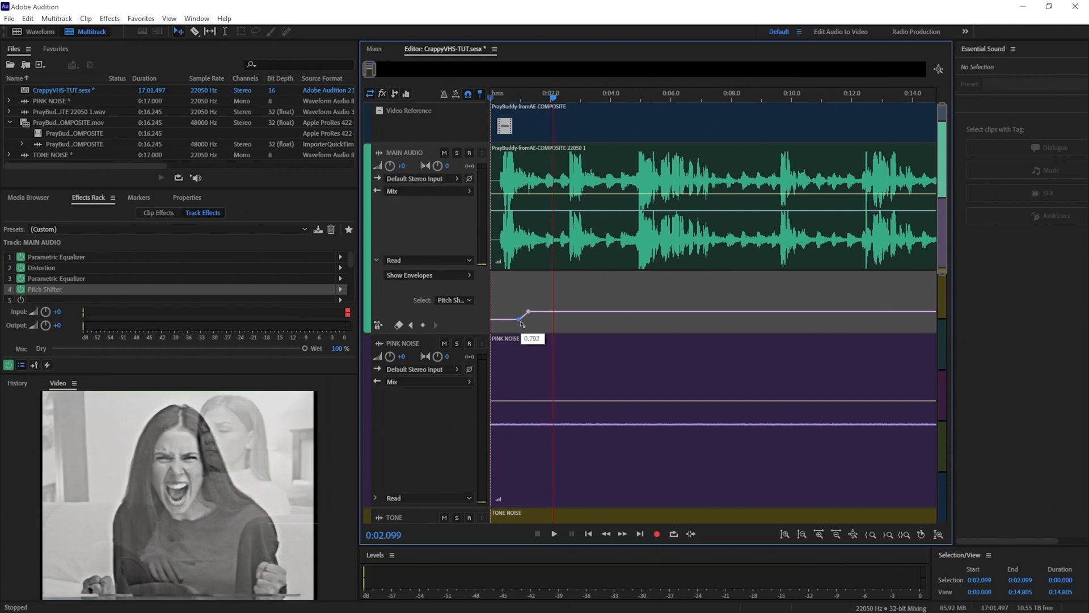
pyautogui.press('space')
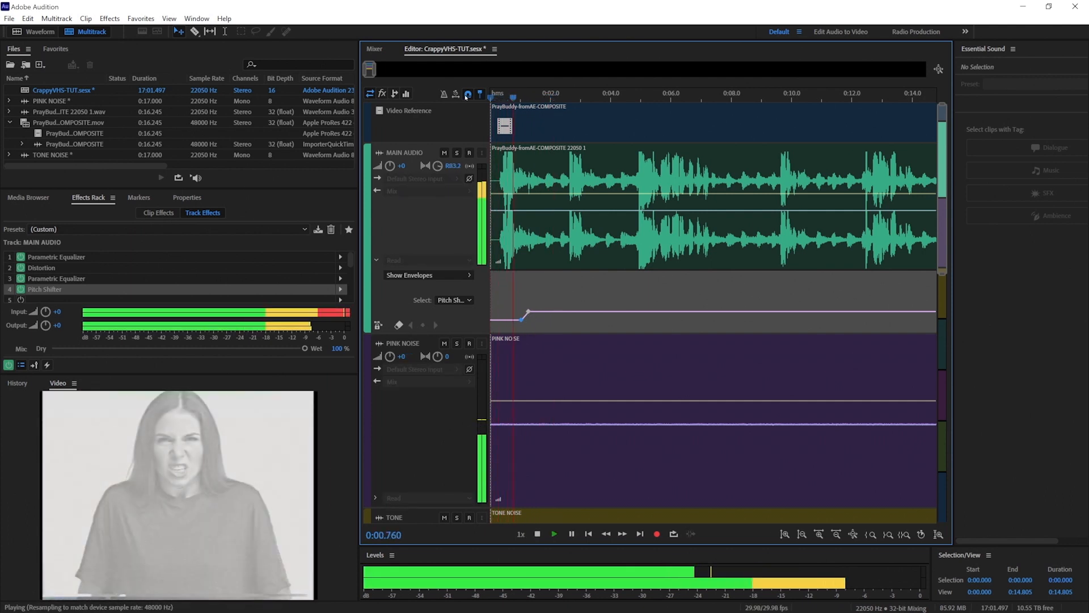
# Raise the Pitch Shifter envelope for the opening second to slightly below 1.0 and play the session from the start
pyautogui.press('space')
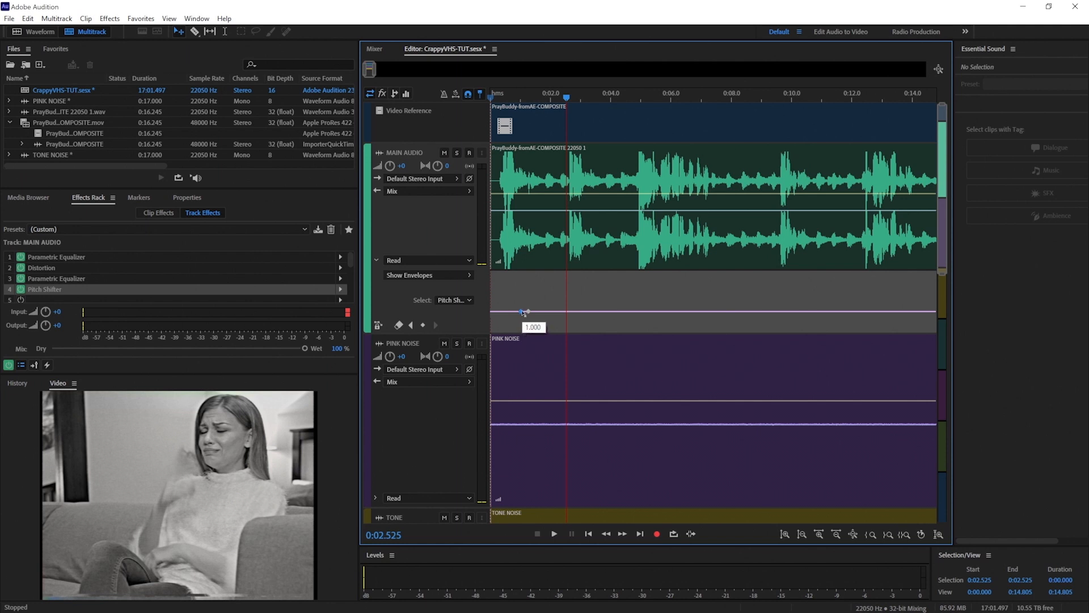
pyautogui.click(501, 99)
pyautogui.press('space')
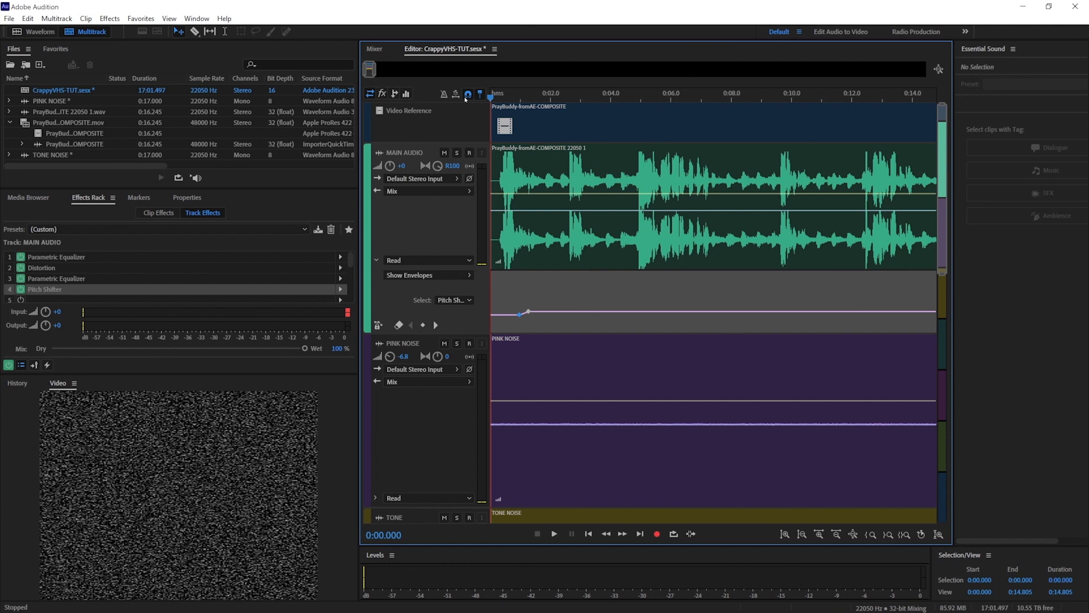
pyautogui.press('space')
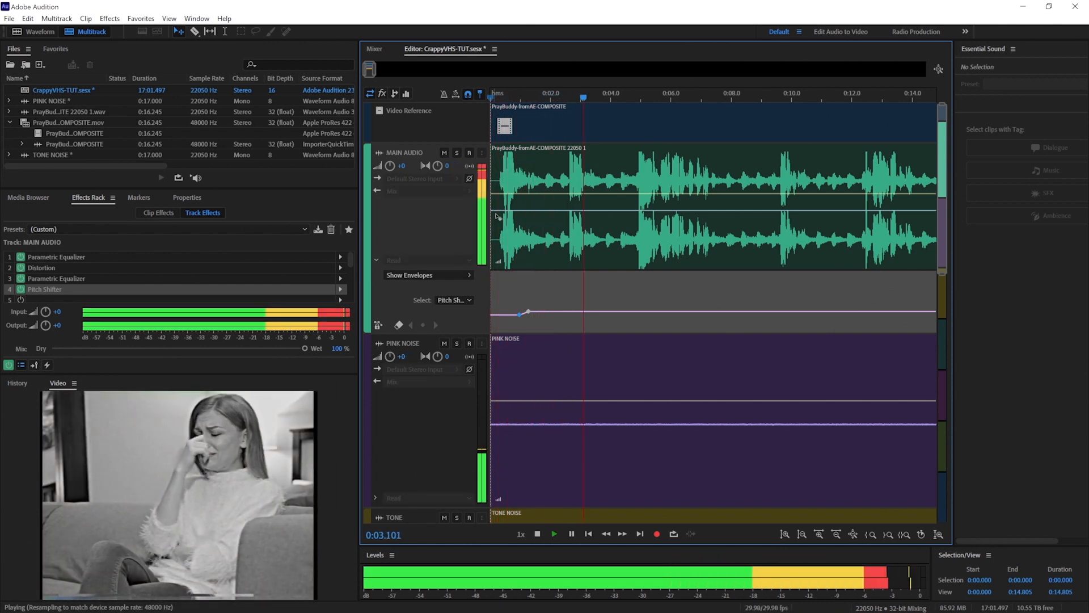
pyautogui.press('space')
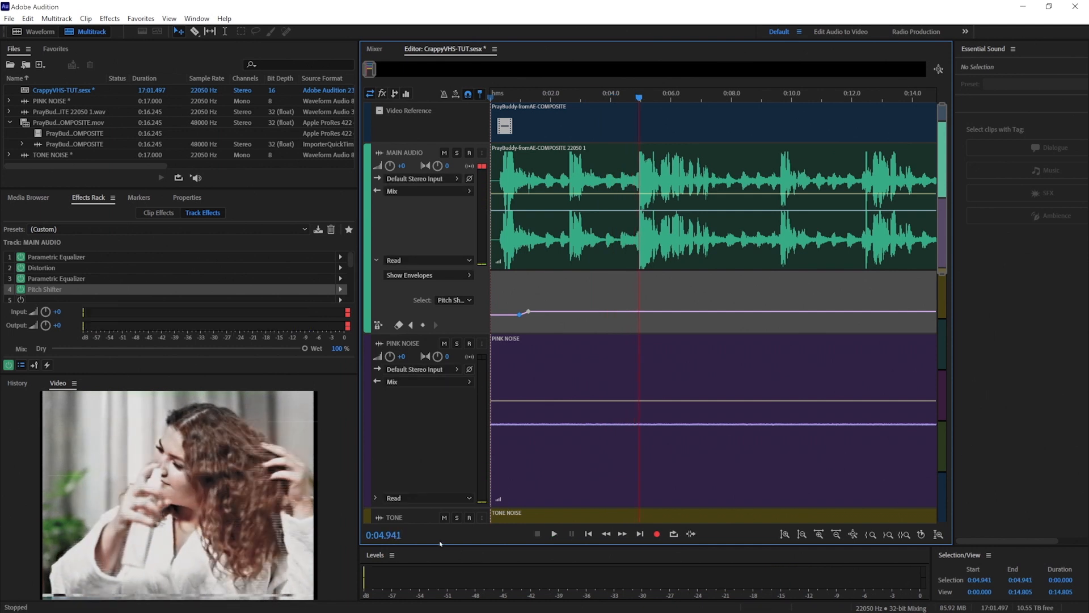
# Add a slight pitch wobble around 6.5 to 7.3 seconds with Pitch Shifter keyframes, returning to the base level at about 9.8 seconds
pyautogui.moveTo(373, 72); pyautogui.dragTo(381, 71)
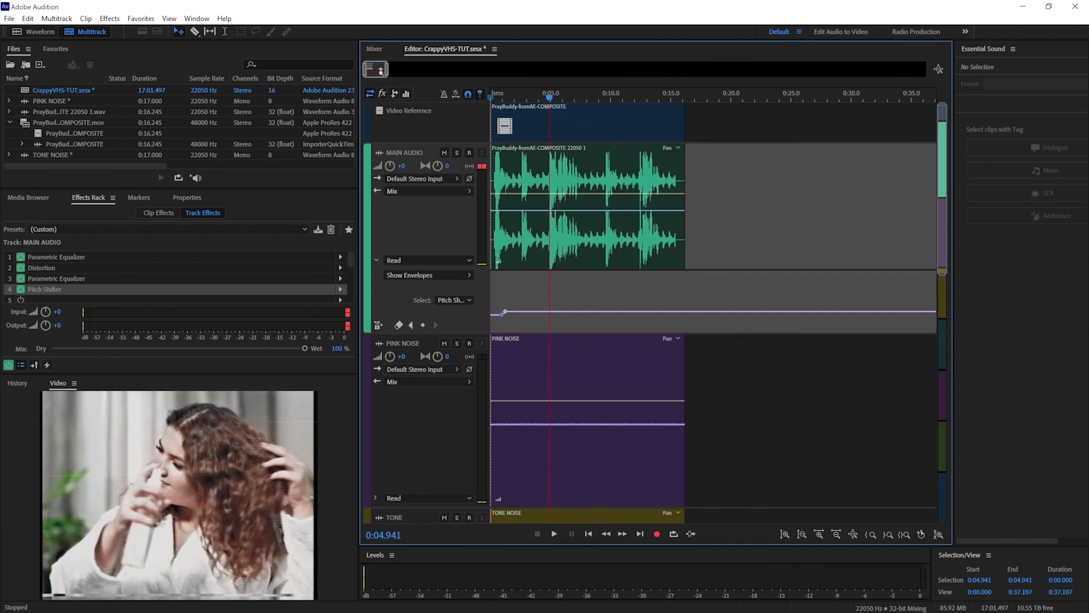
pyautogui.click(559, 93)
pyautogui.scroll(4, 604, 105)
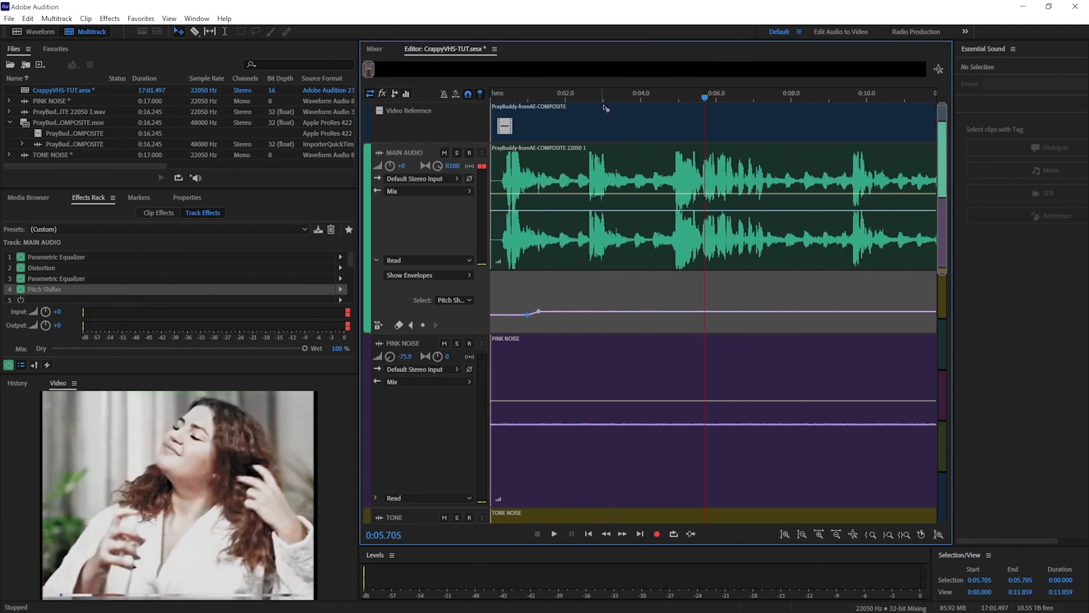
pyautogui.press('space')
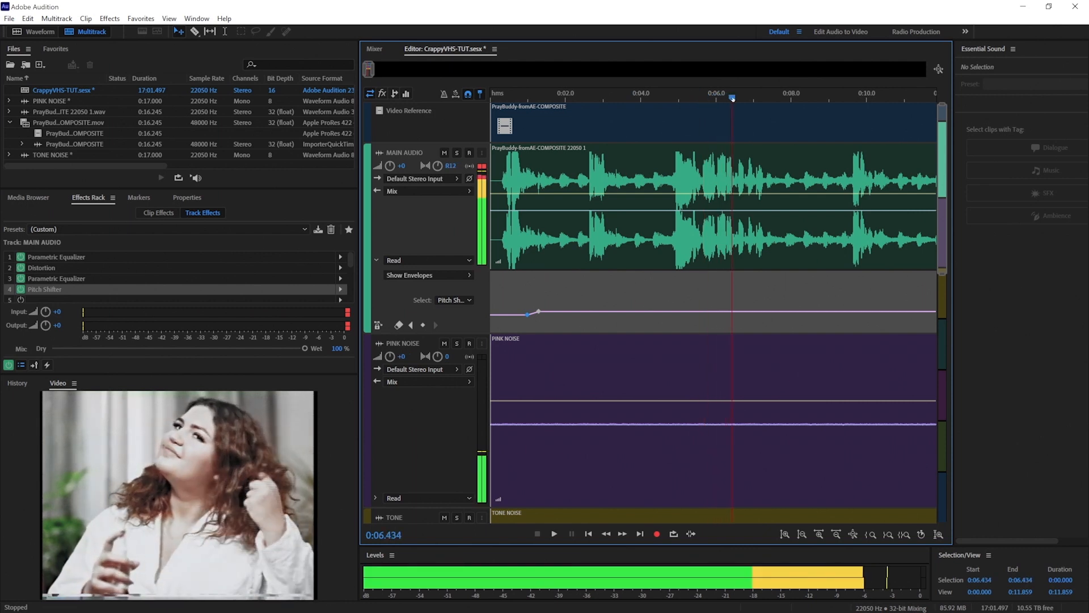
pyautogui.moveTo(740, 100); pyautogui.dragTo(763, 99)
pyautogui.click(741, 312)
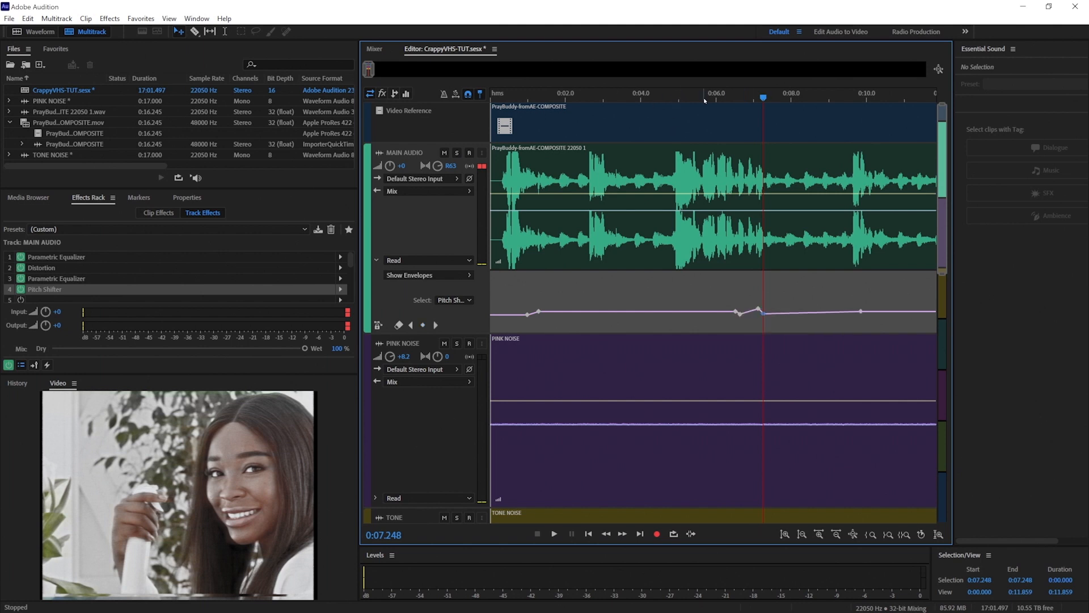
# Play the session from about 5.7 seconds to hear the pitch wobble
pyautogui.click(707, 97)
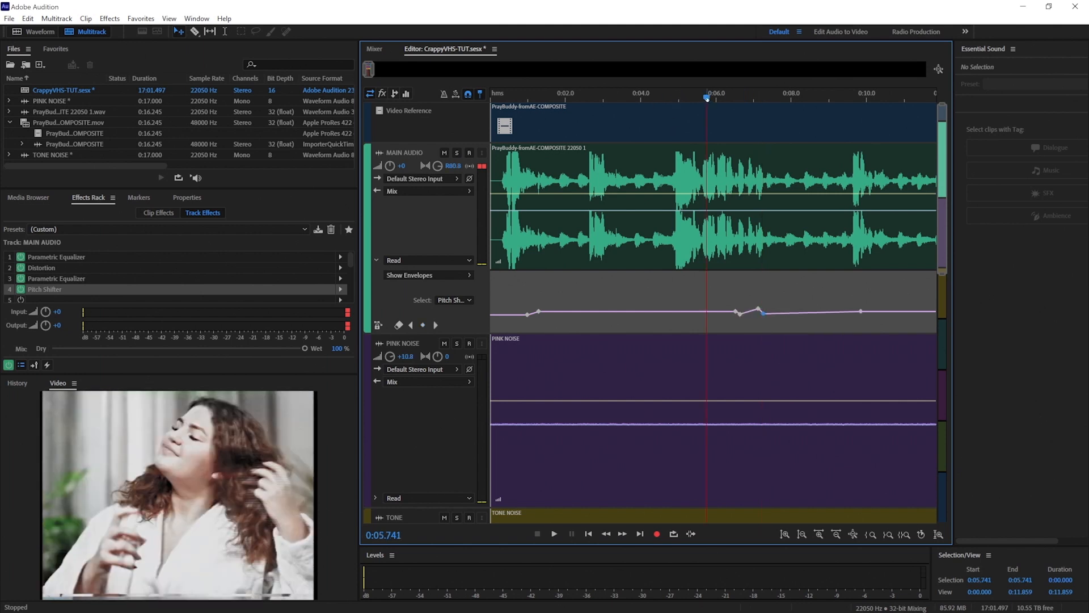
pyautogui.press('space')
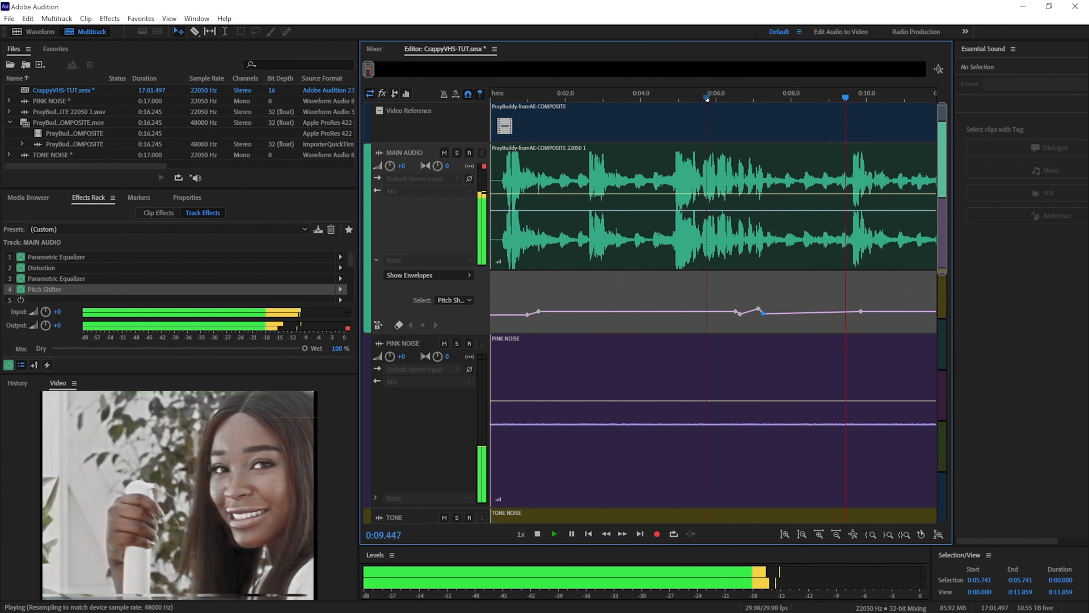
pyautogui.press('space')
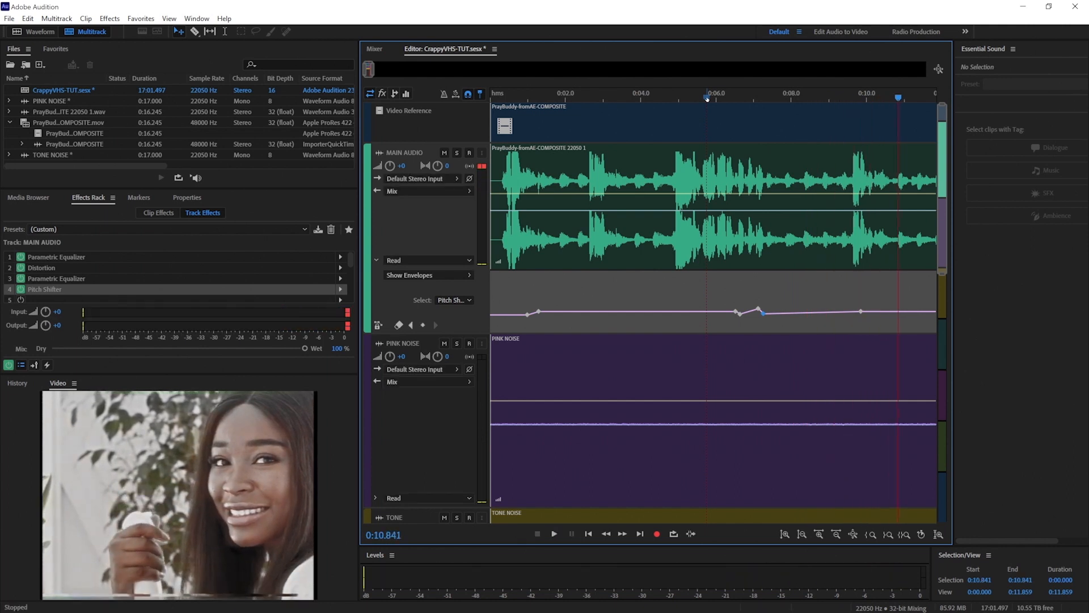
# Add Pitch Shifter keyframes near 15 seconds that raise the pitch briefly and then drop it below the base level
pyautogui.scroll(-2, 707, 97)
pyautogui.press('space')
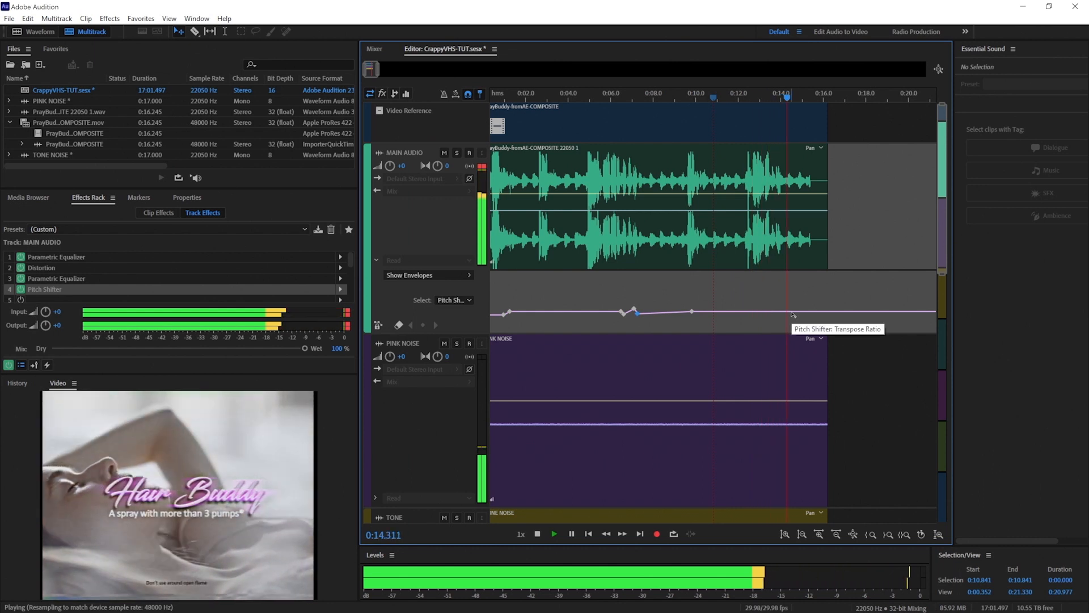
pyautogui.press('space')
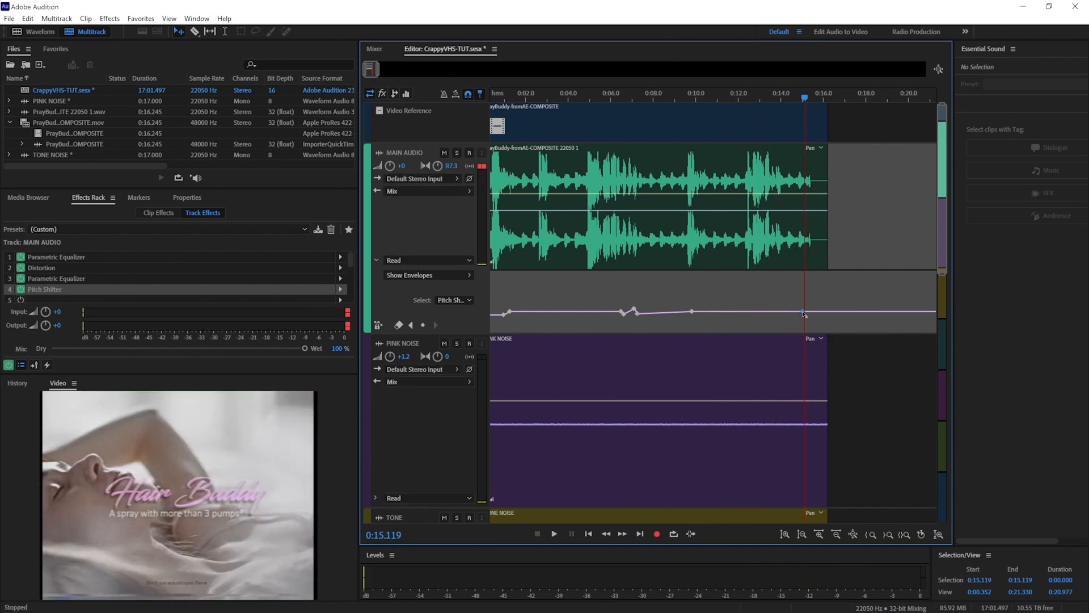
pyautogui.click(807, 312)
pyautogui.moveTo(809, 314); pyautogui.dragTo(812, 320)
# Play the session through to its end to check the closing pitch drop
pyautogui.click(793, 98)
pyautogui.press('space')
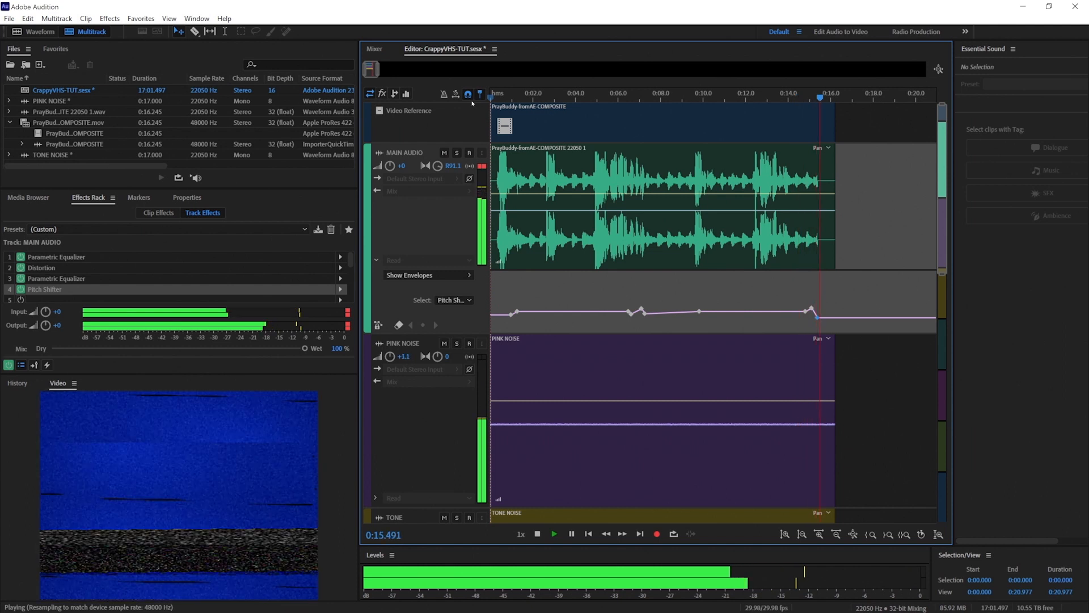
pyautogui.press('space')
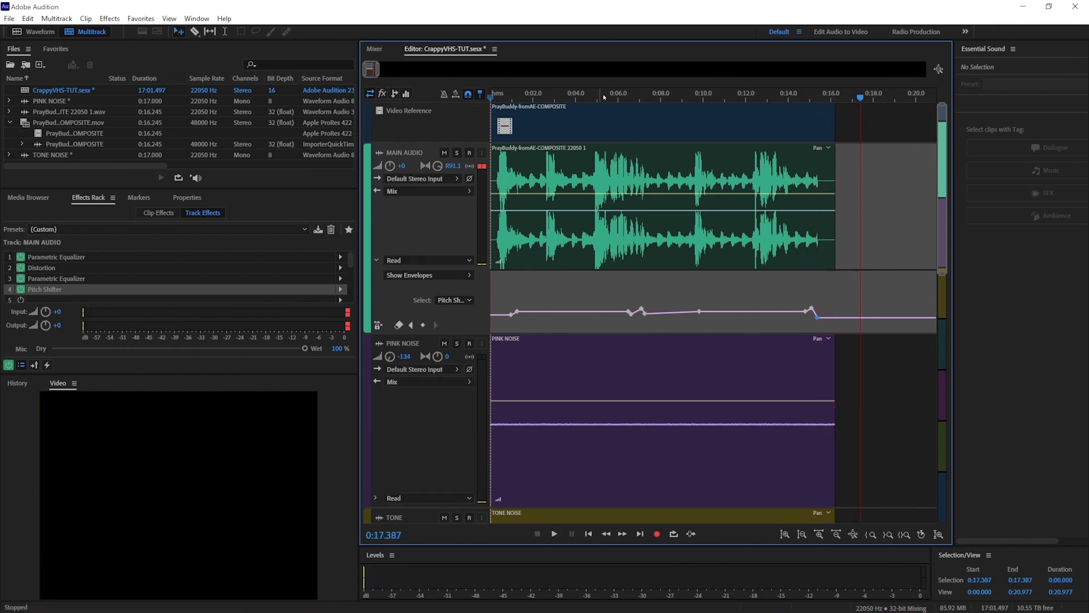
# Show the MAIN AUDIO volume, pan and equalizer envelopes again and recreate their opening and closing changes and the dip around 6.6 to 7.1 seconds
pyautogui.click(621, 97)
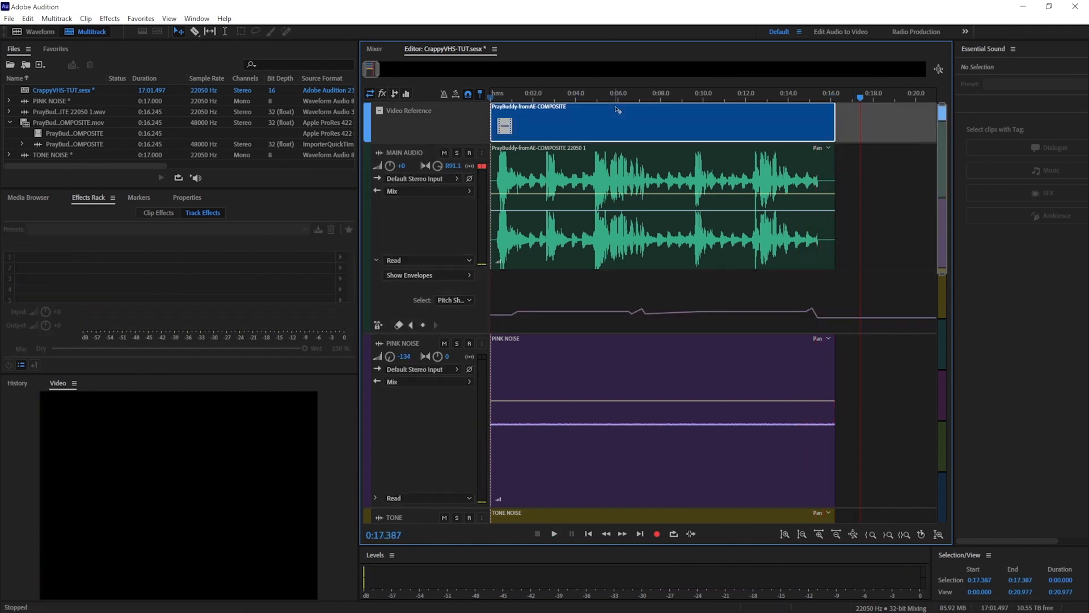
pyautogui.click(431, 267)
pyautogui.click(414, 275)
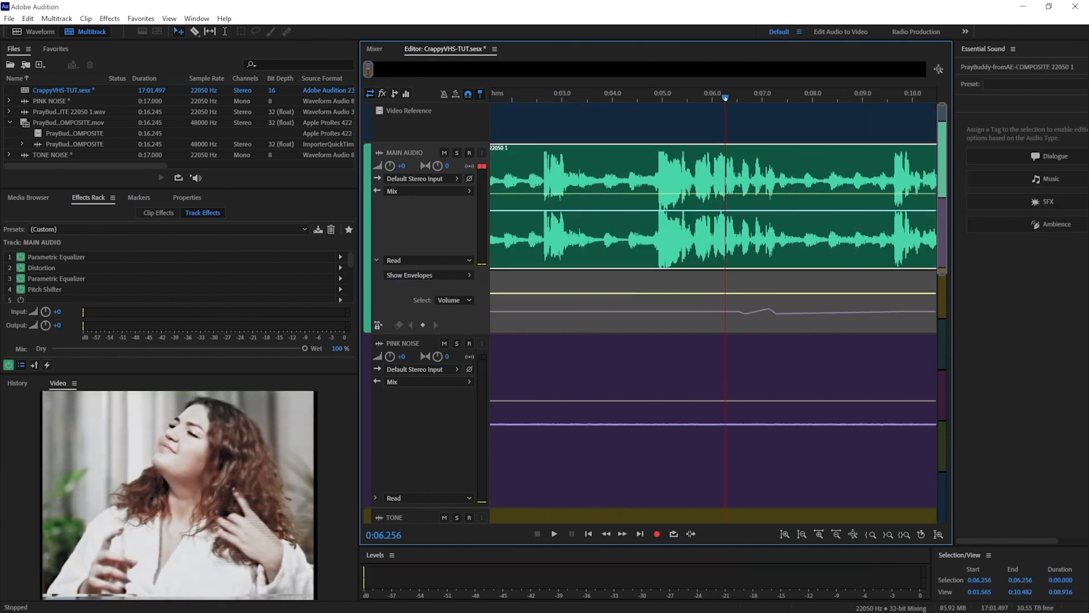
pyautogui.moveTo(725, 97); pyautogui.dragTo(745, 100)
pyautogui.moveTo(761, 311); pyautogui.dragTo(761, 341)
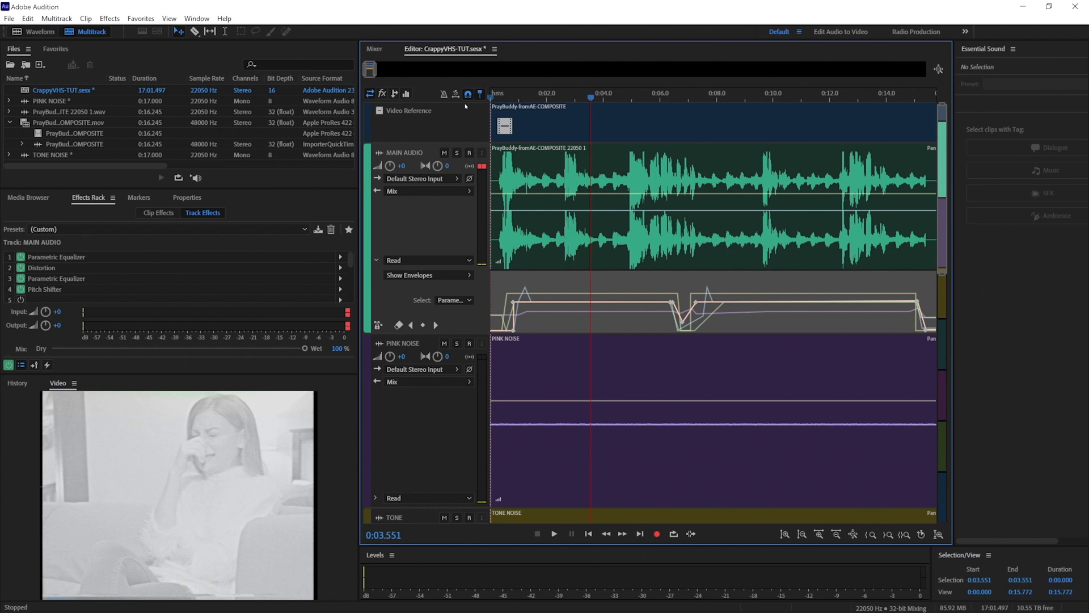
# Play the whole session from the start to check all the automation together
pyautogui.press('Home')
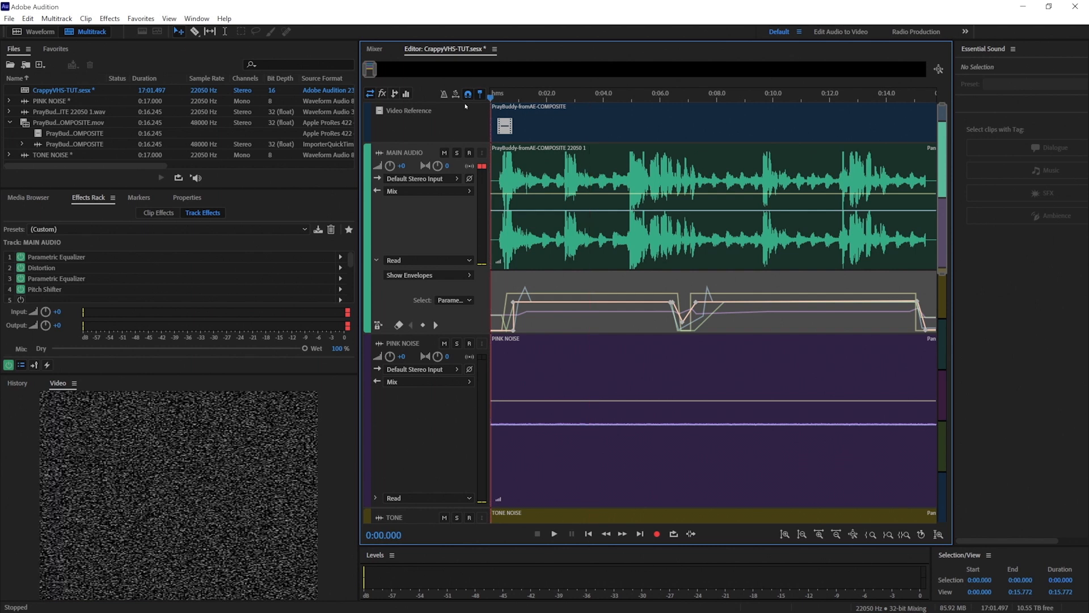
pyautogui.press('space')
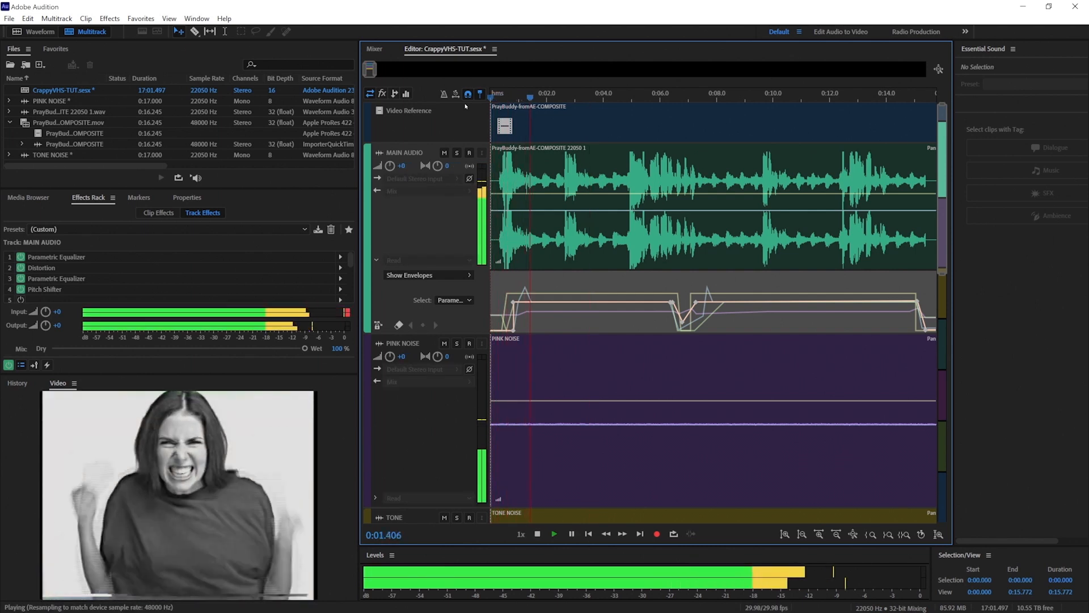
pyautogui.press('-')
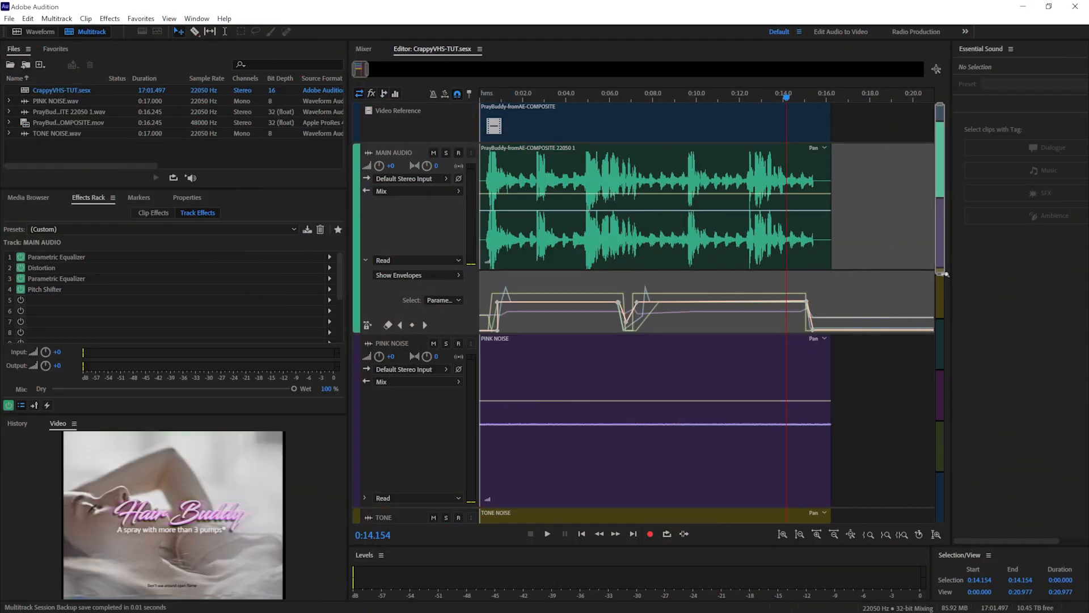
# Collapse the MAIN AUDIO automation lane, shrink the tracks to fit, and open the multitrack mixdown export for the entire session
pyautogui.moveTo(941, 275); pyautogui.dragTo(940, 522)
pyautogui.click(366, 172)
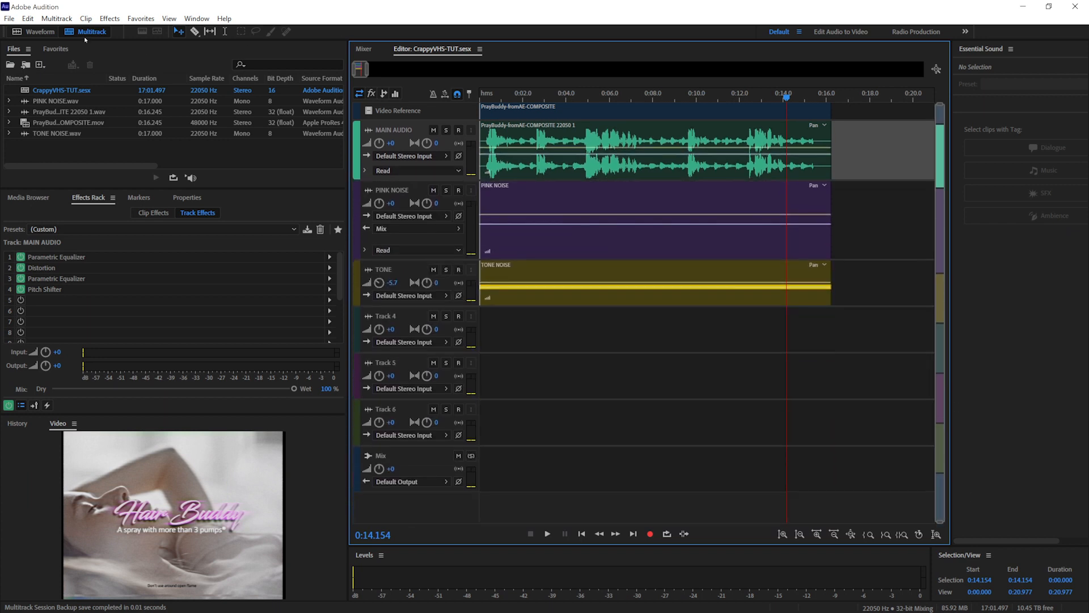
pyautogui.click(9, 19)
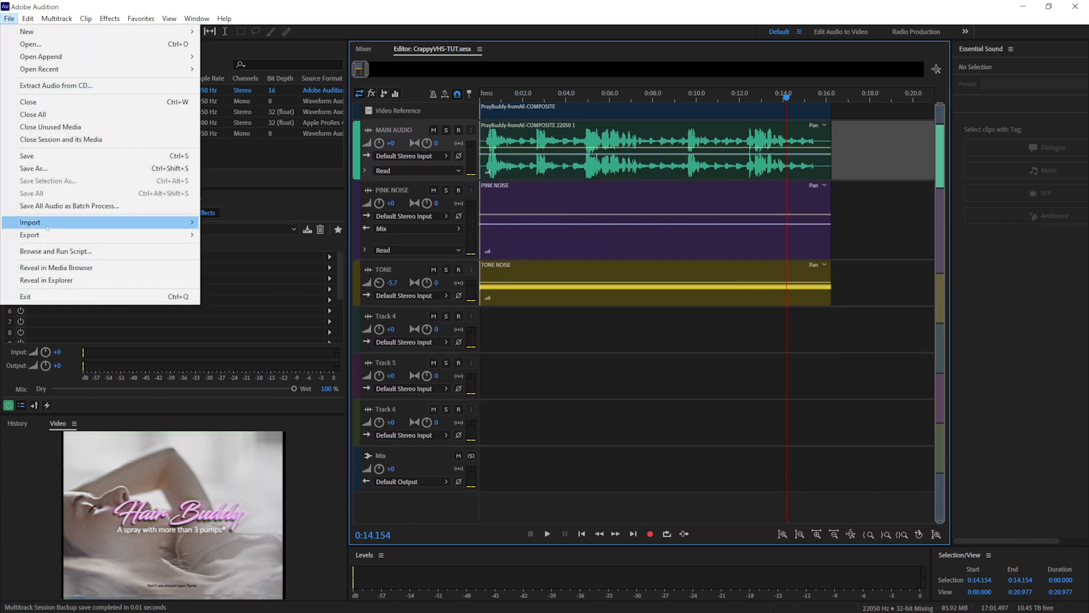
pyautogui.moveTo(142, 234)
pyautogui.moveTo(301, 290)
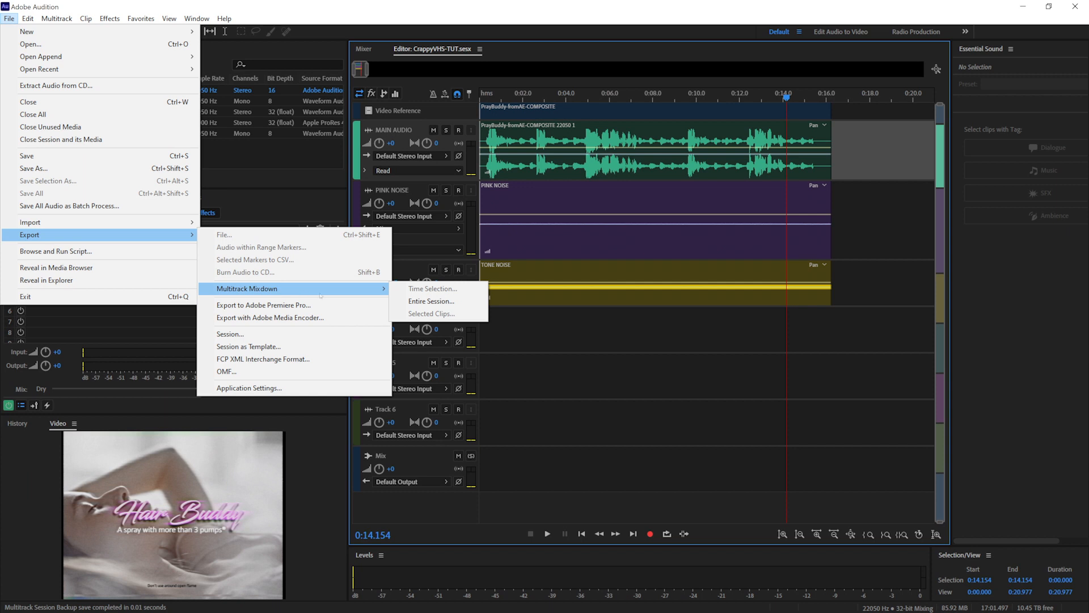
pyautogui.click(426, 302)
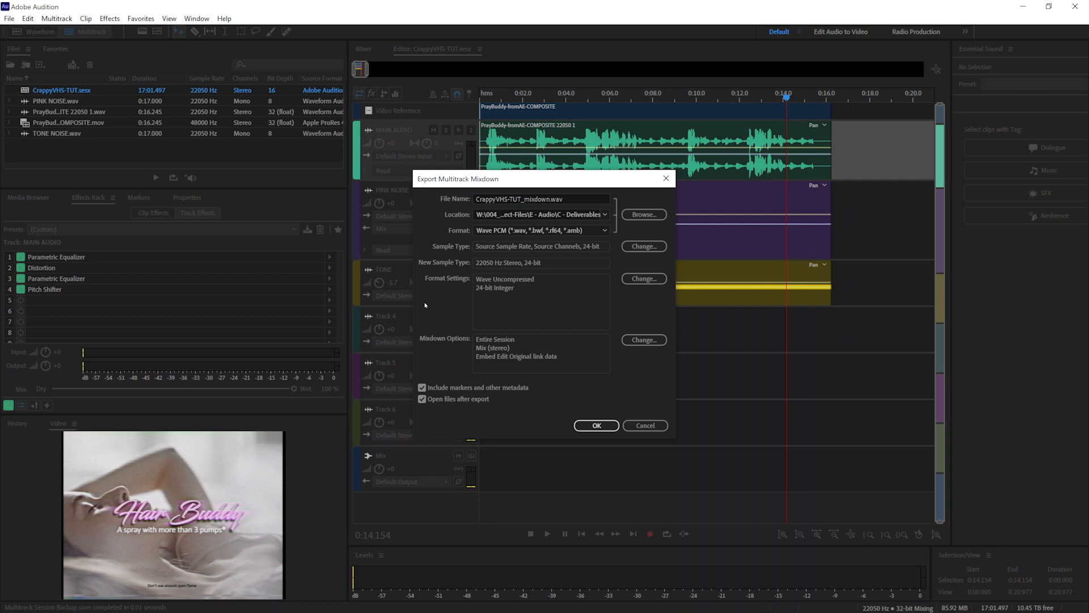
# Keep CrappyVHS-TUT_mixdown.wav as the mixdown's file name and choose Wave PCM as its format
pyautogui.click(520, 199)
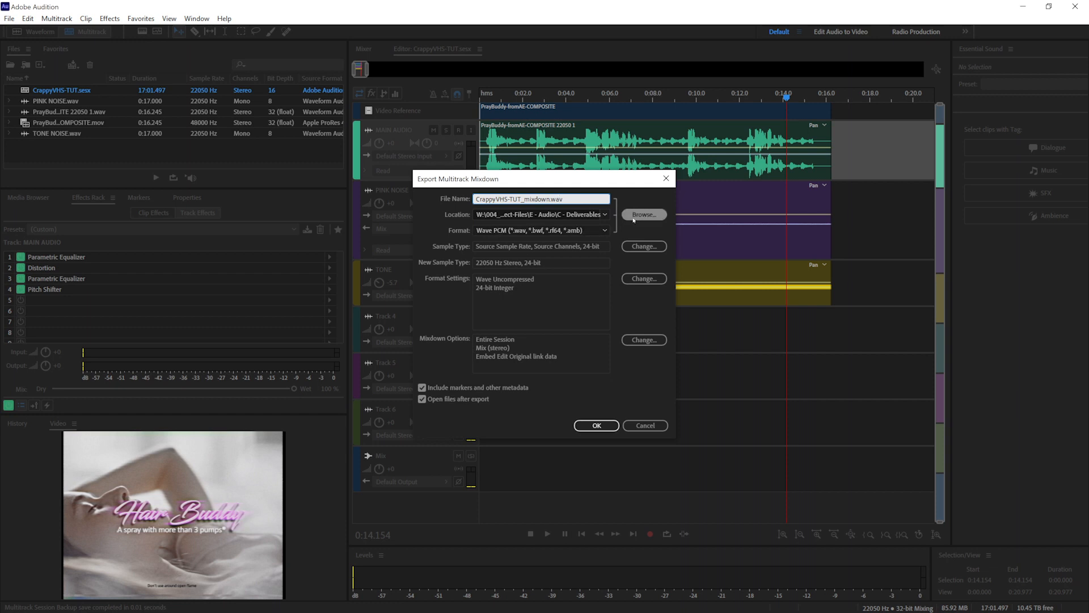
pyautogui.click(568, 231)
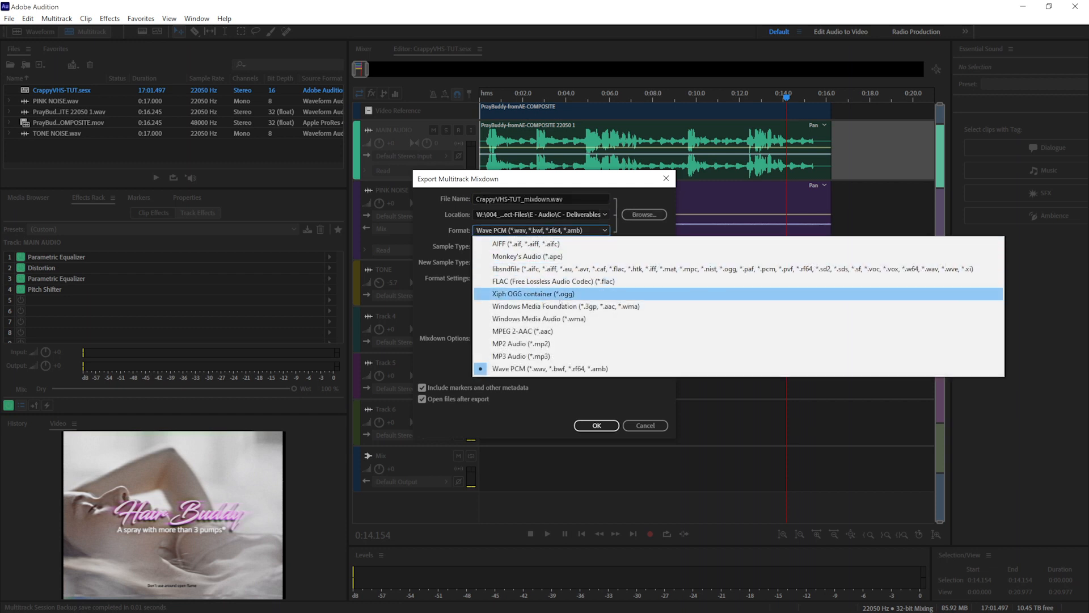
pyautogui.click(545, 369)
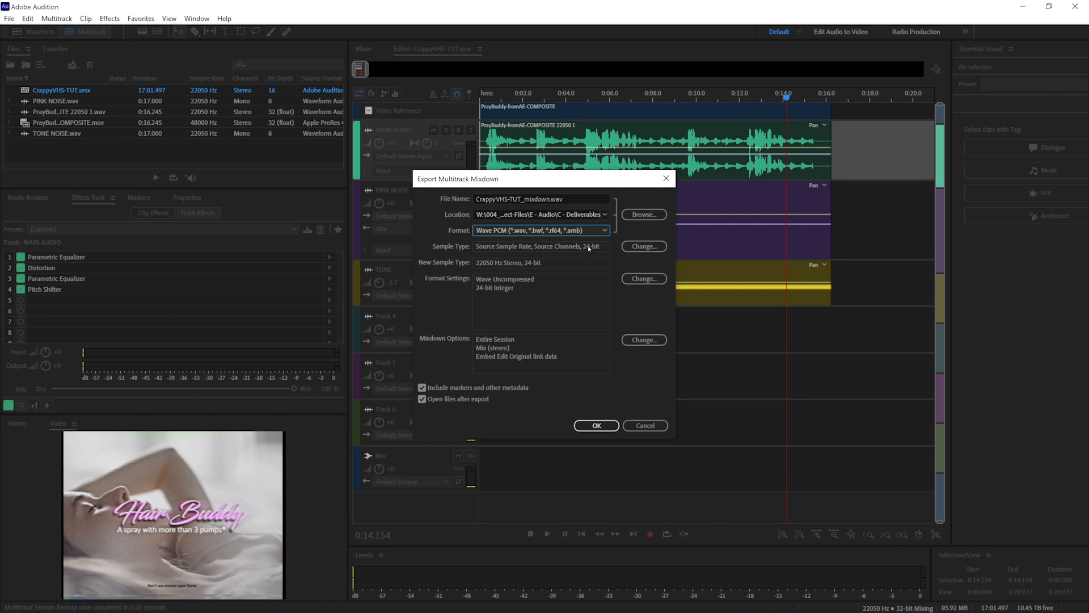
# Set the mixdown's sample rate to 48000 Hz, keep the bit depth at 24, and export the file
pyautogui.click(645, 246)
pyautogui.moveTo(562, 137); pyautogui.dragTo(566, 228)
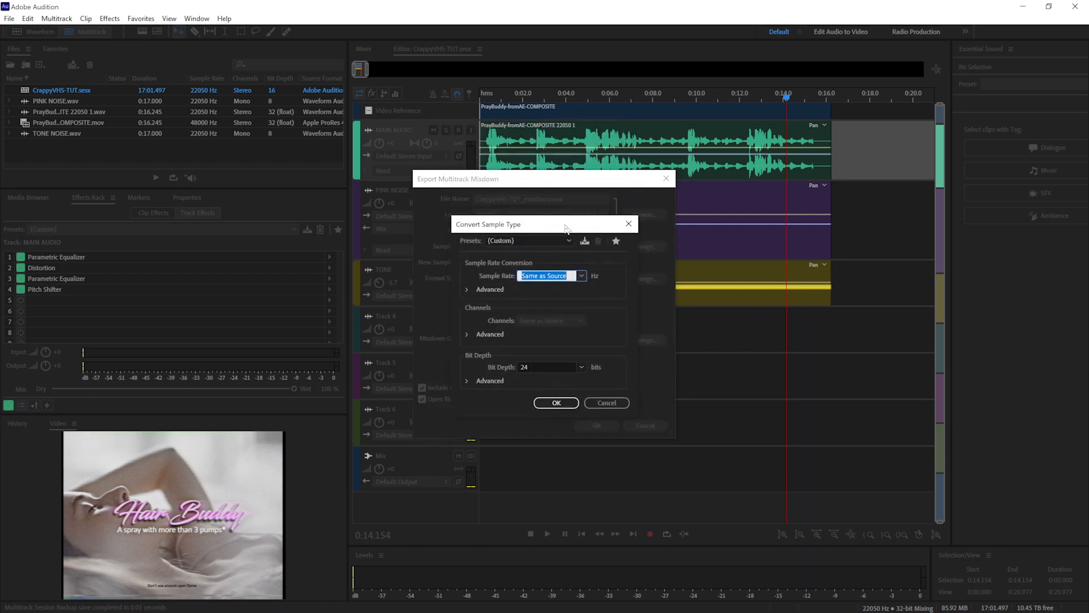
pyautogui.click(580, 279)
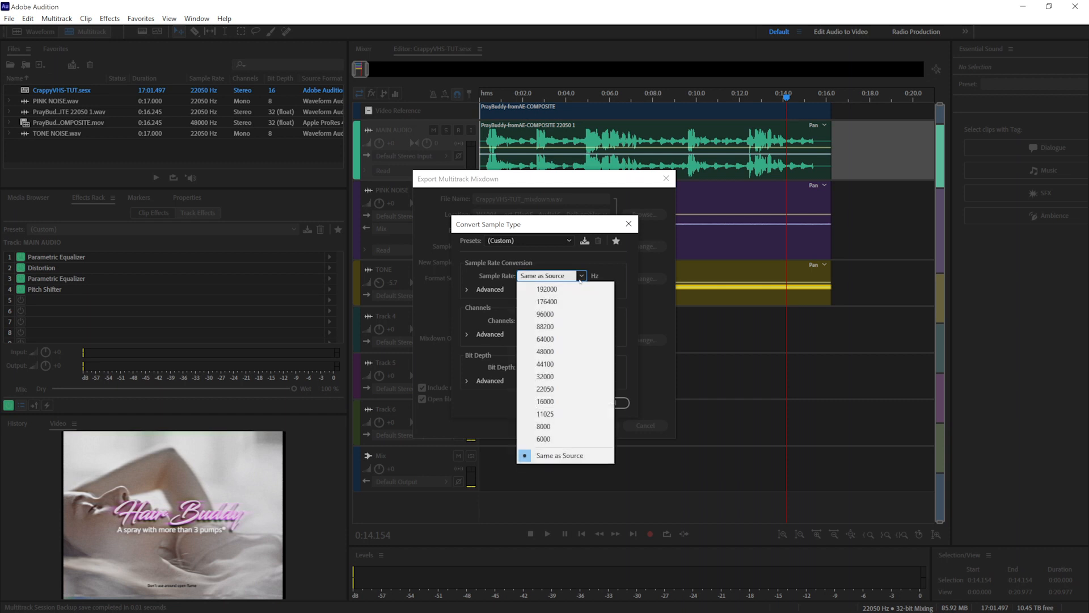
pyautogui.click(572, 358)
pyautogui.click(568, 367)
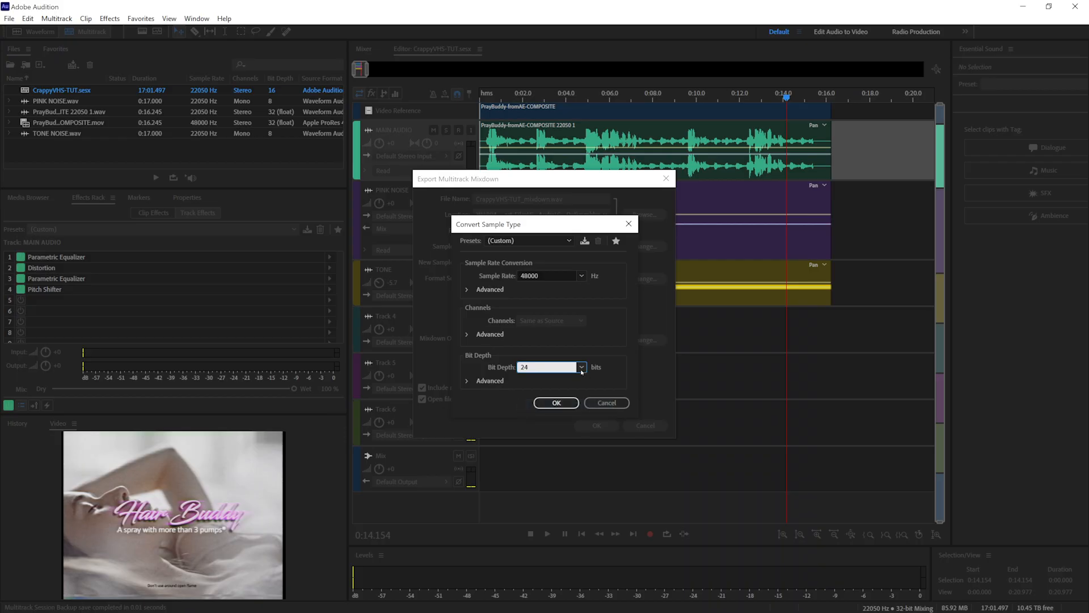
pyautogui.click(560, 403)
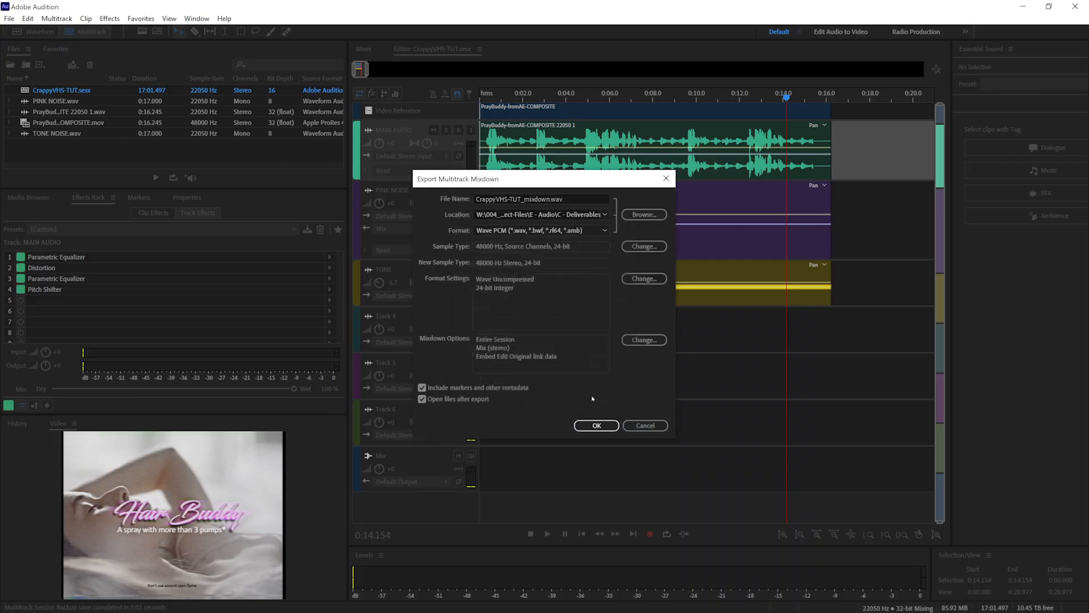
pyautogui.click(596, 425)
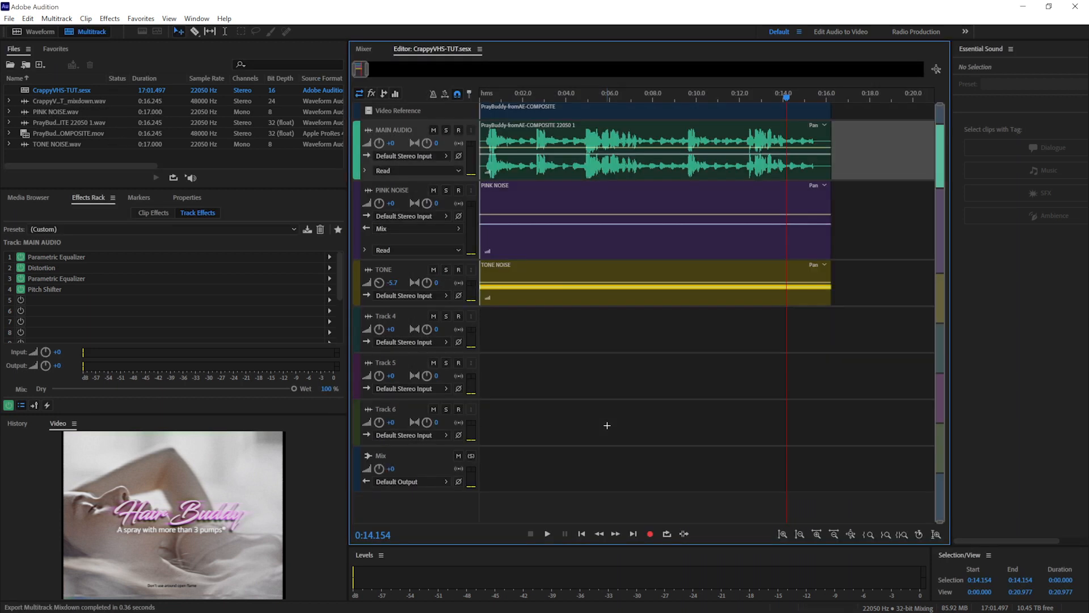